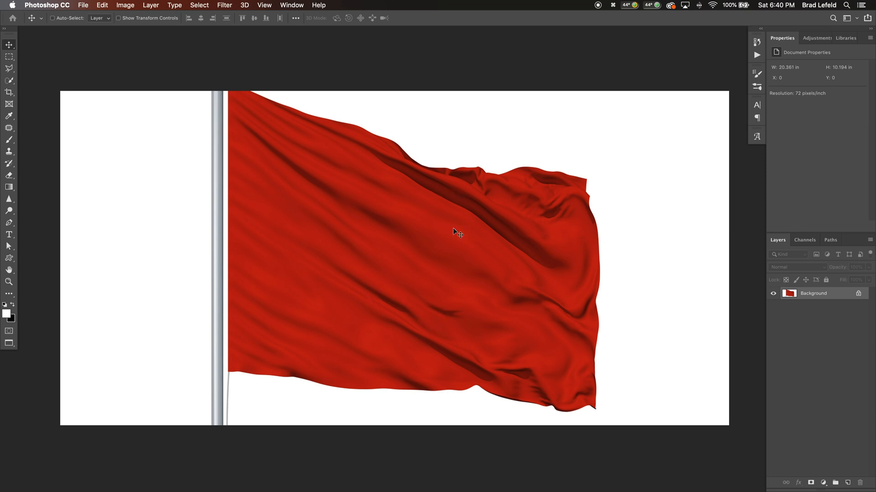
# Look through the open flag, basketball uniform and painted brick wall documents and return to the flag
pyautogui.press('super+grave')
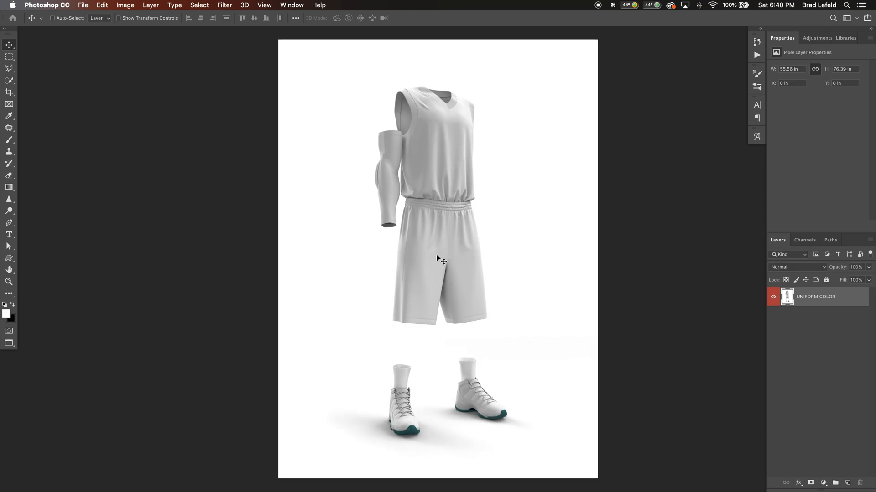
pyautogui.press('super+grave')
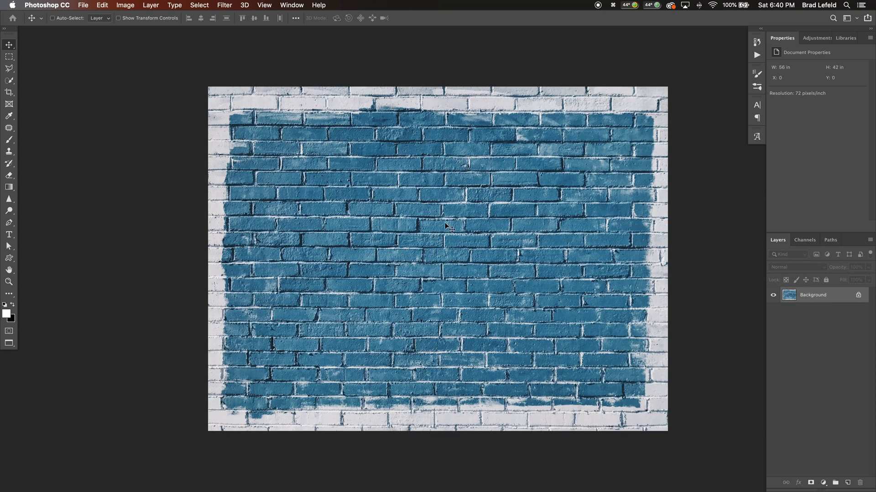
pyautogui.press('super+grave')
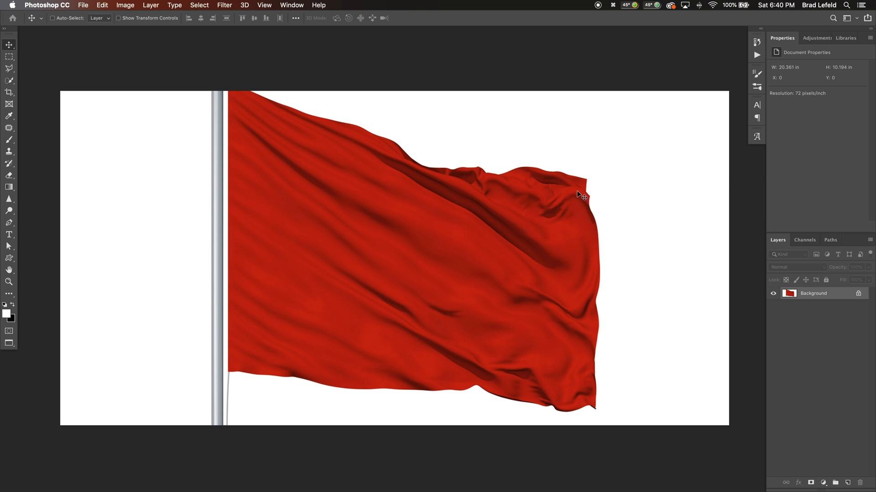
# Add a Gradient Map adjustment layer to the flag image using the Black, White preset
pyautogui.click(816, 39)
pyautogui.click(837, 86)
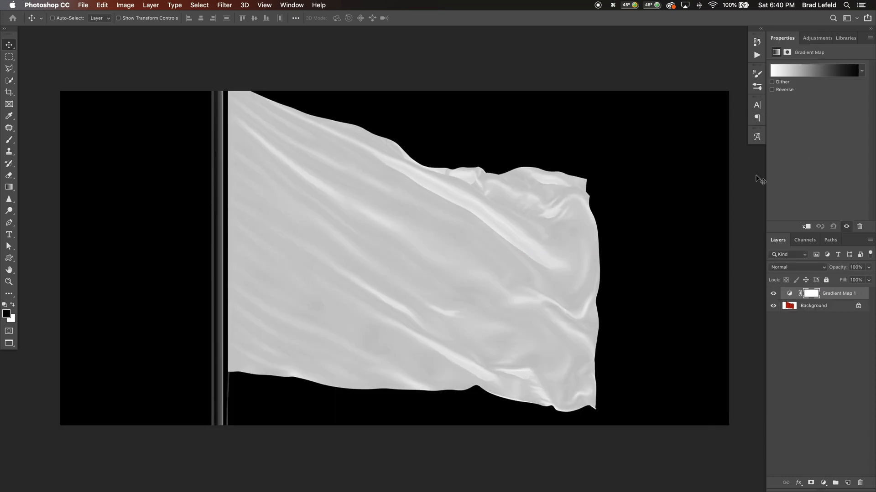
pyautogui.click(814, 74)
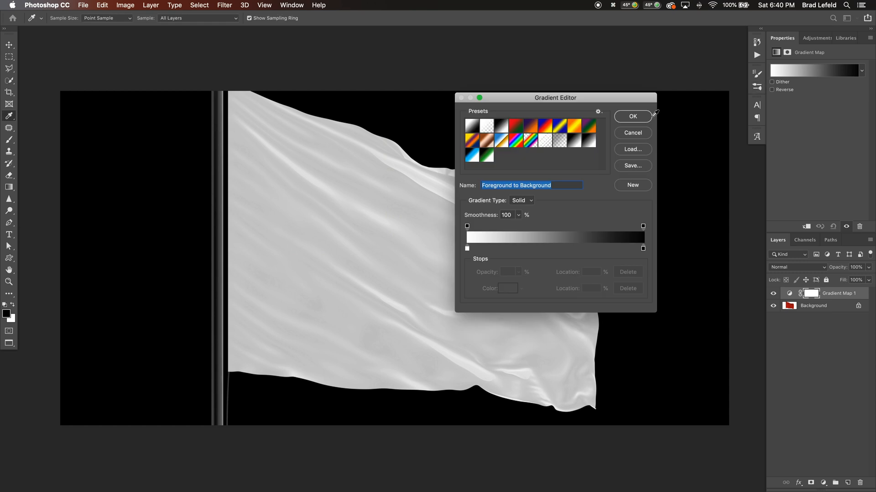
pyautogui.click(501, 128)
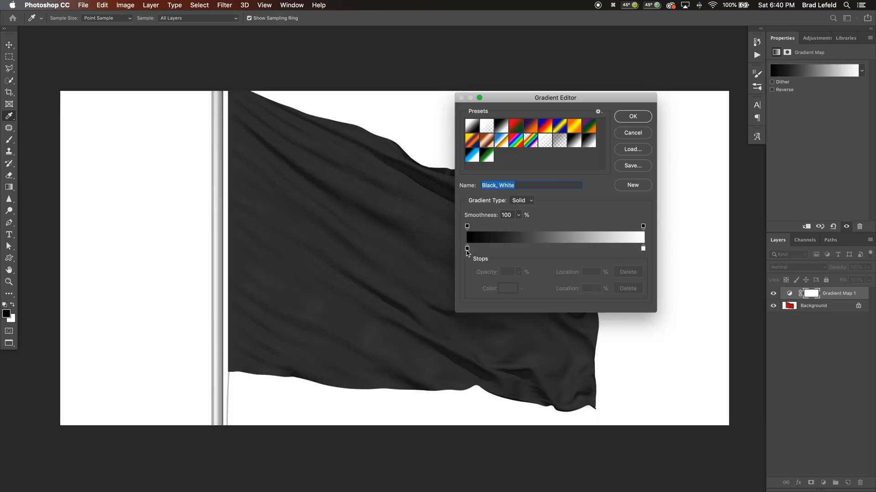
# Raise the fold contrast in the flag's Gradient Map by setting the black stop to 14% and the white stop to 37%
pyautogui.moveTo(467, 249); pyautogui.dragTo(509, 248)
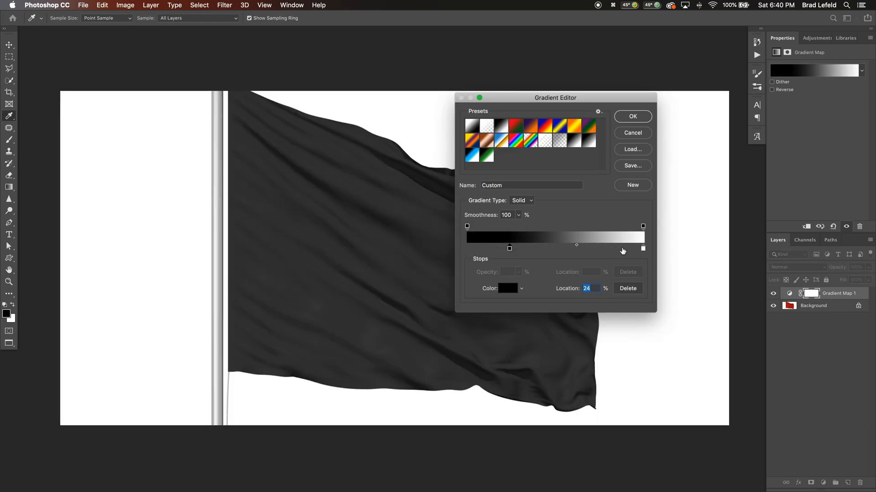
pyautogui.moveTo(643, 249); pyautogui.dragTo(492, 250)
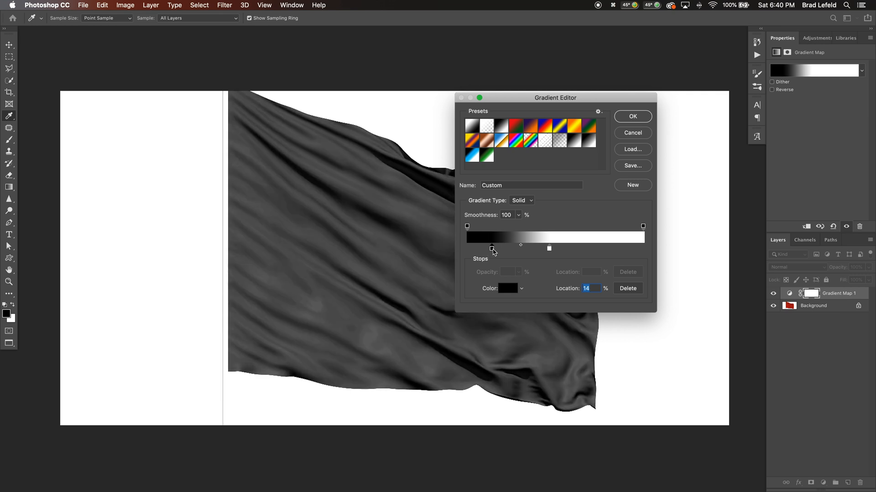
pyautogui.moveTo(549, 249); pyautogui.dragTo(532, 251)
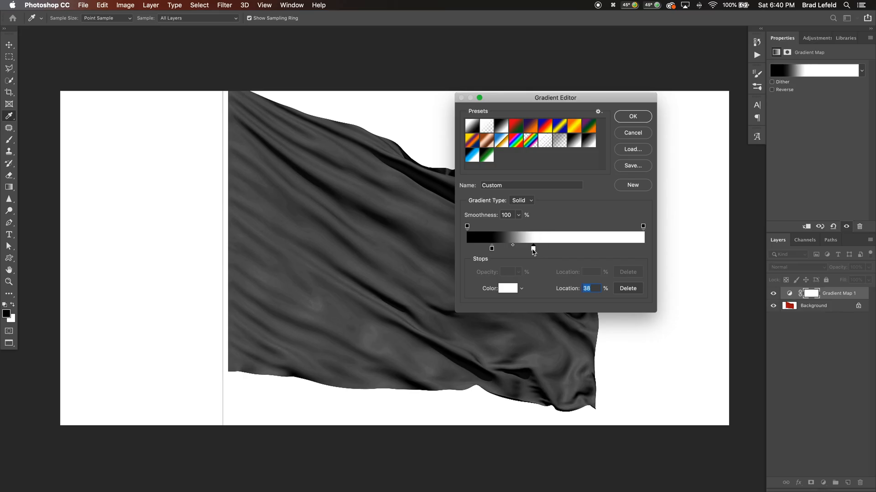
pyautogui.click(632, 117)
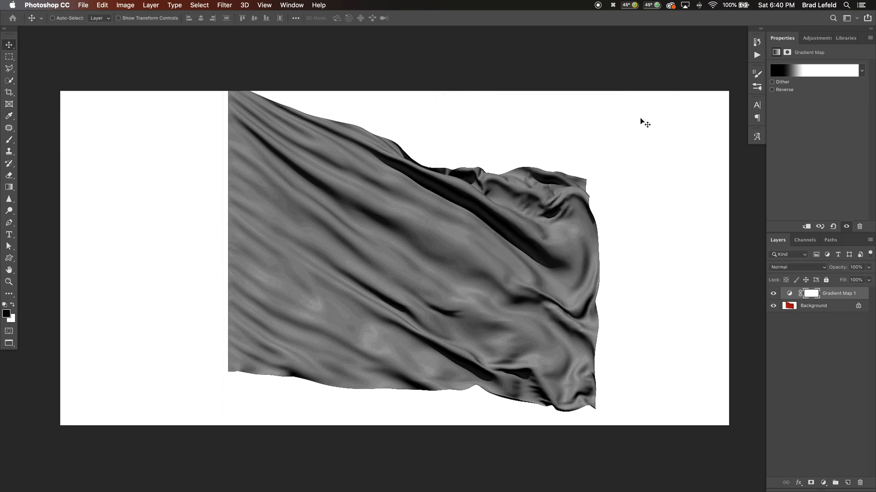
# Duplicate the flag's Background layer and try a 5-pixel Gaussian Blur on the copy
pyautogui.click(814, 312)
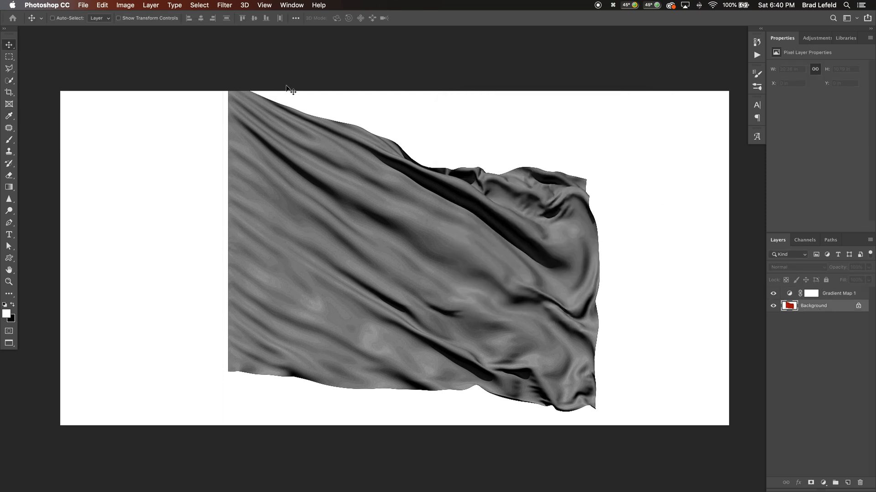
pyautogui.press('super+j')
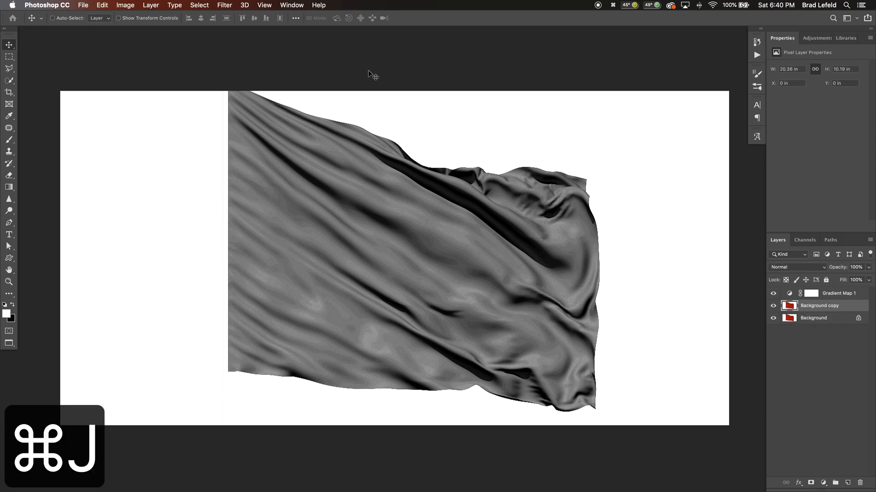
pyautogui.click(226, 5)
pyautogui.moveTo(253, 116)
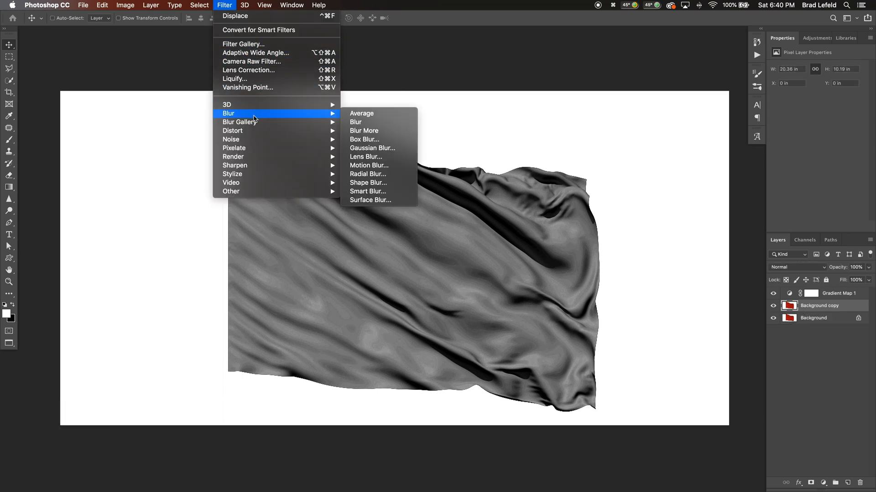
pyautogui.click(371, 148)
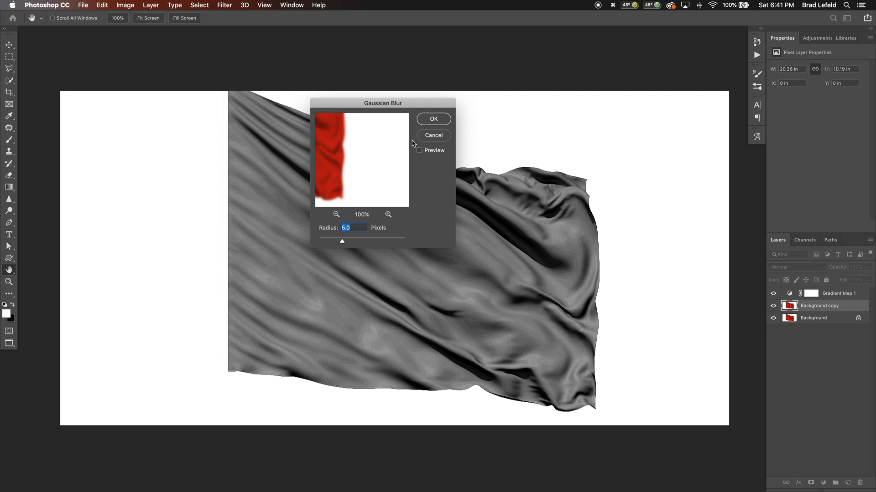
pyautogui.moveTo(415, 103); pyautogui.dragTo(659, 108)
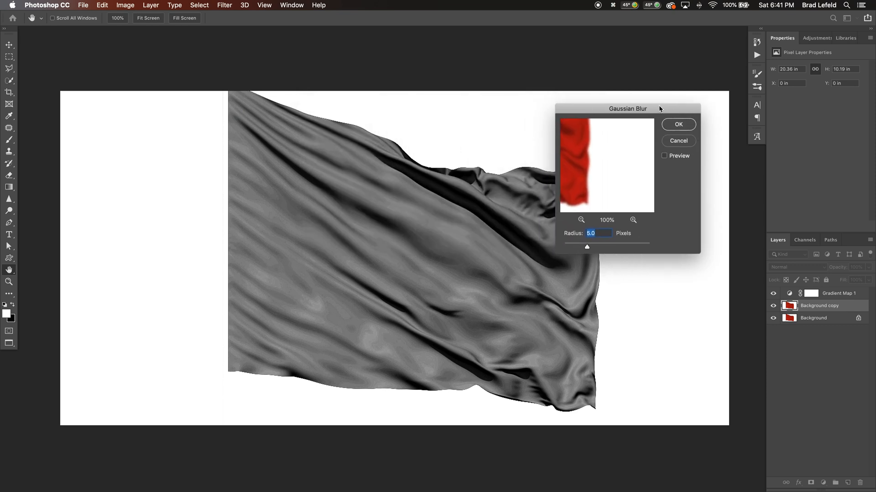
pyautogui.press('Return')
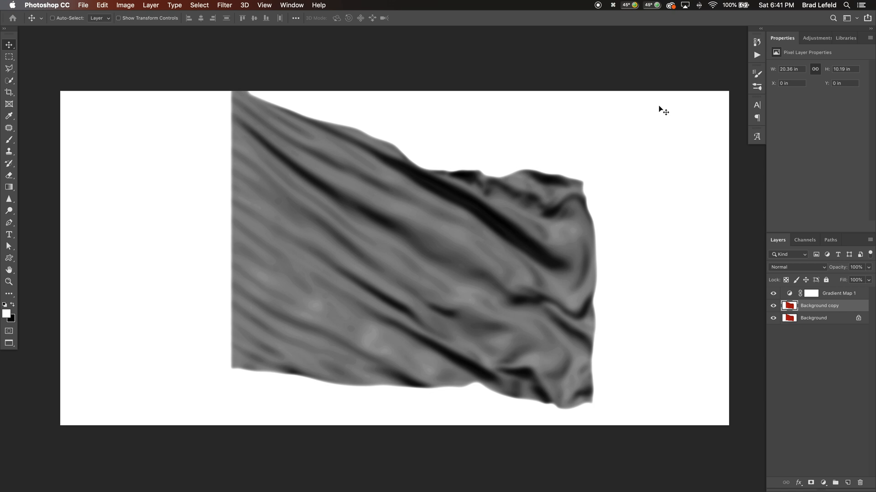
pyautogui.press('super+z')
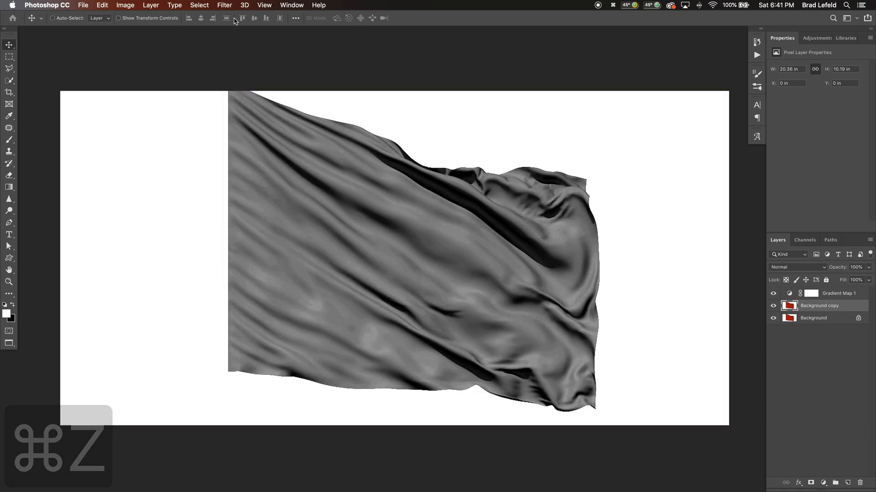
# Reapply the last Gaussian Blur to the flag copy and try the layer at 30% opacity
pyautogui.click(225, 5)
pyautogui.click(244, 21)
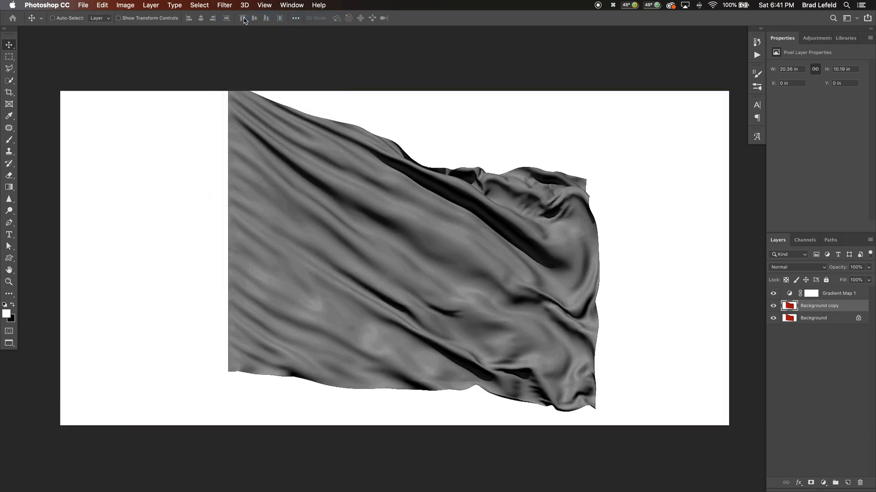
pyautogui.press('3')
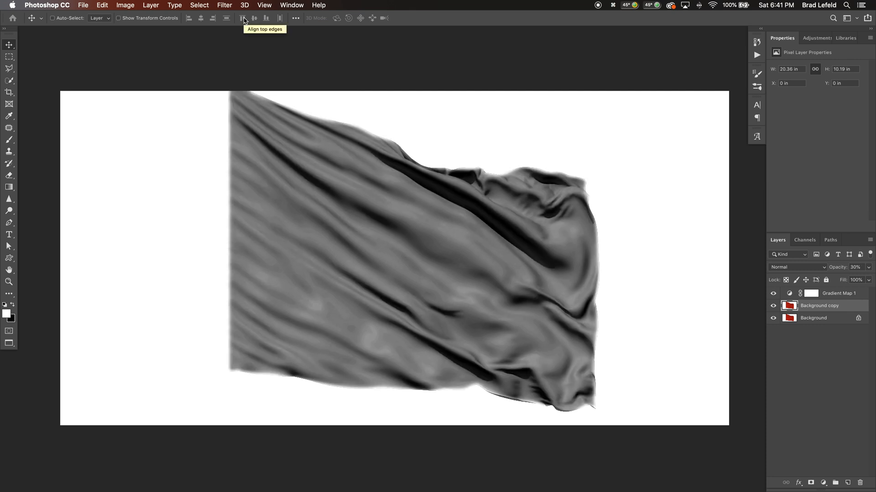
pyautogui.press('super+z')
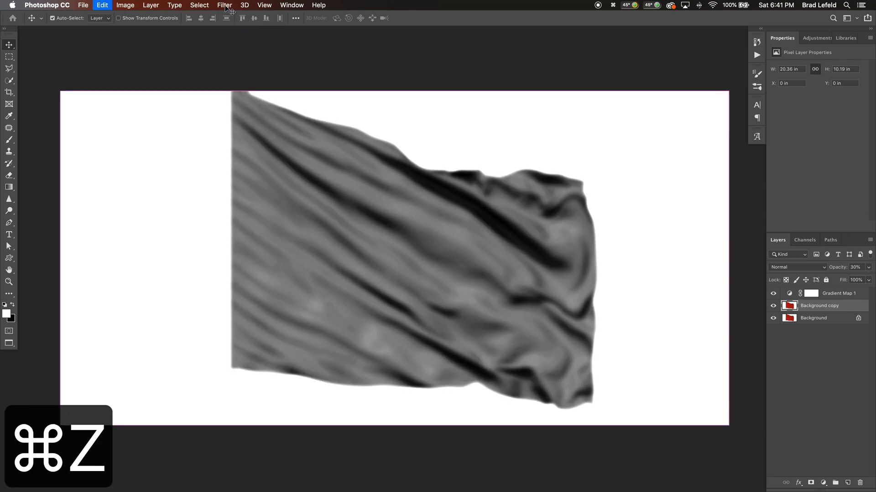
# Try an additional Gaussian Blur with a 3-pixel radius on the flag copy, and delete that copy
pyautogui.click(224, 5)
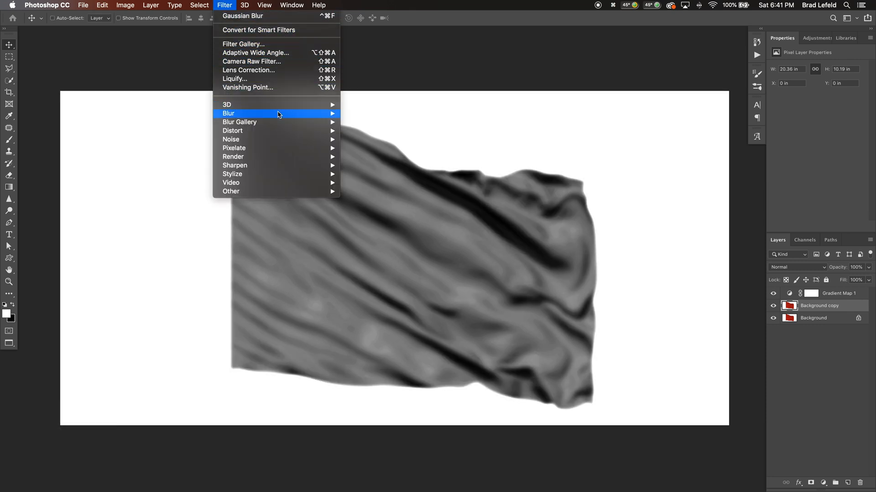
pyautogui.moveTo(279, 114)
pyautogui.click(377, 149)
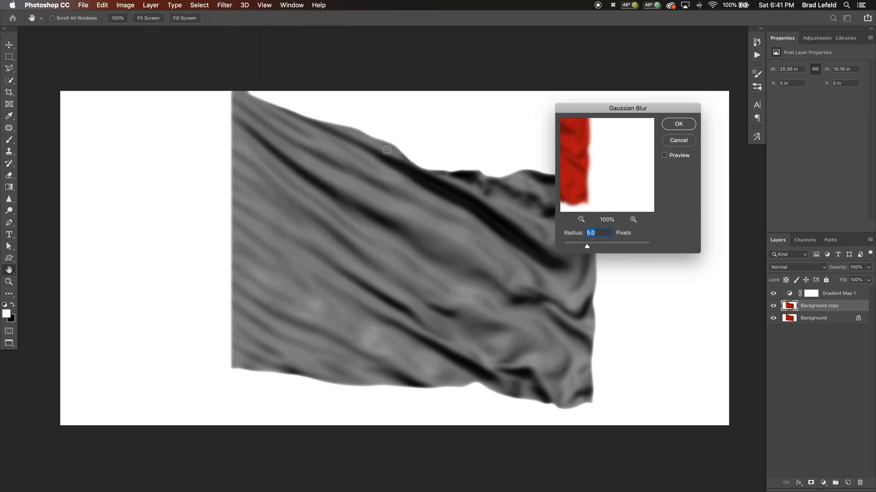
pyautogui.write('3')
pyautogui.press('Return')
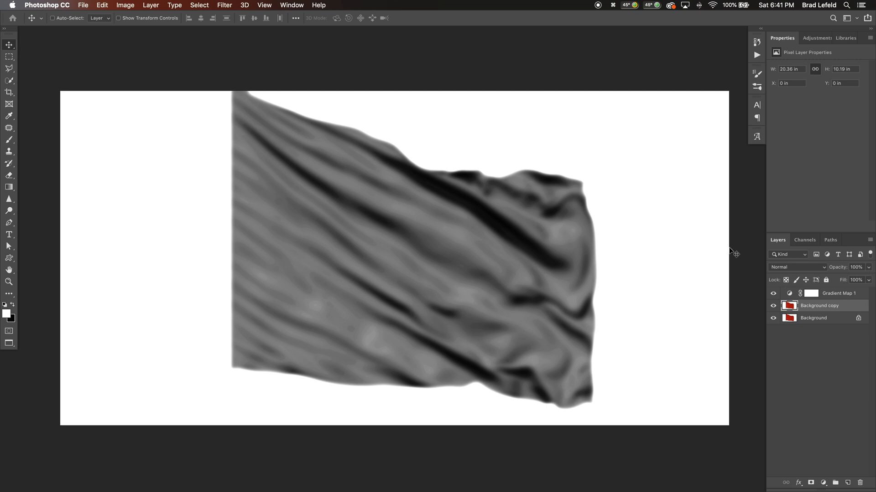
pyautogui.press('BackSpace')
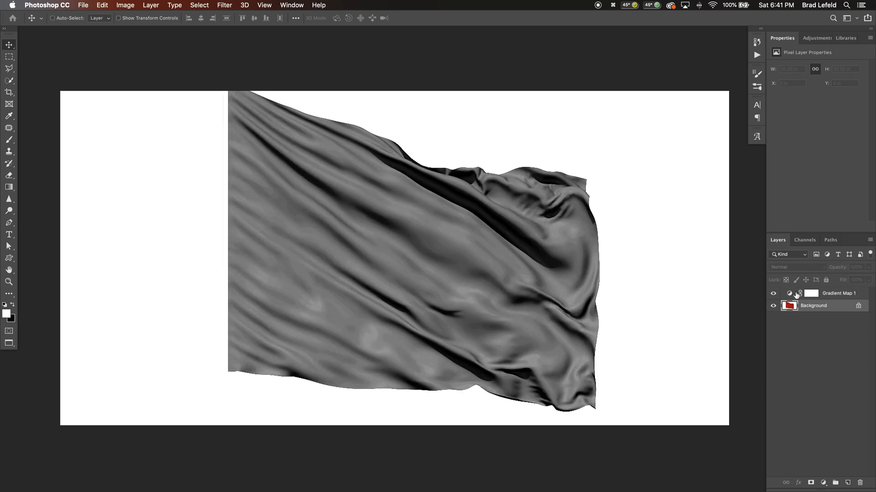
# Duplicate the flag's Background layer and convert the copy to a smart object
pyautogui.press('super+j')
pyautogui.rightClick(806, 310)
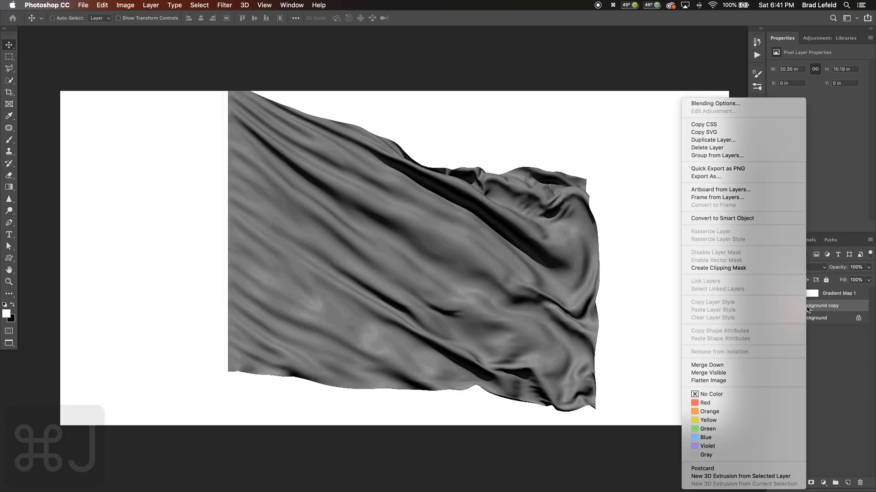
pyautogui.click(755, 220)
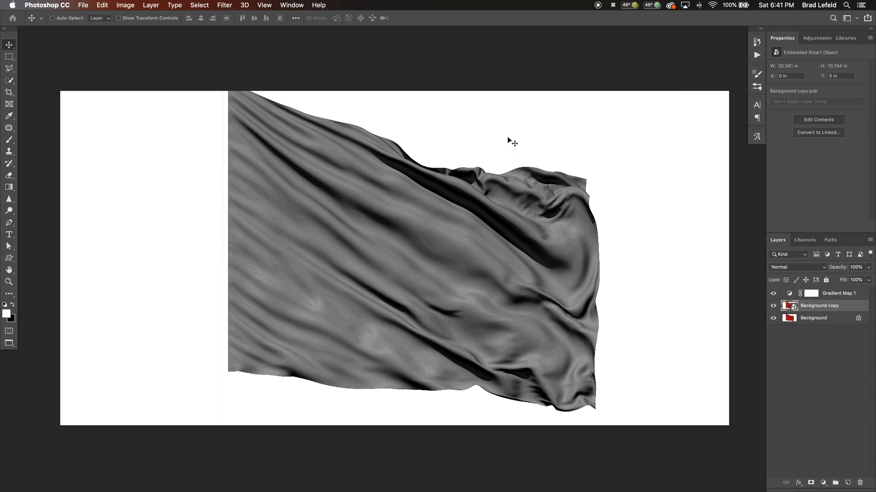
# Apply Gaussian Blur with a 3-pixel radius as a smart filter on the flag copy
pyautogui.click(223, 5)
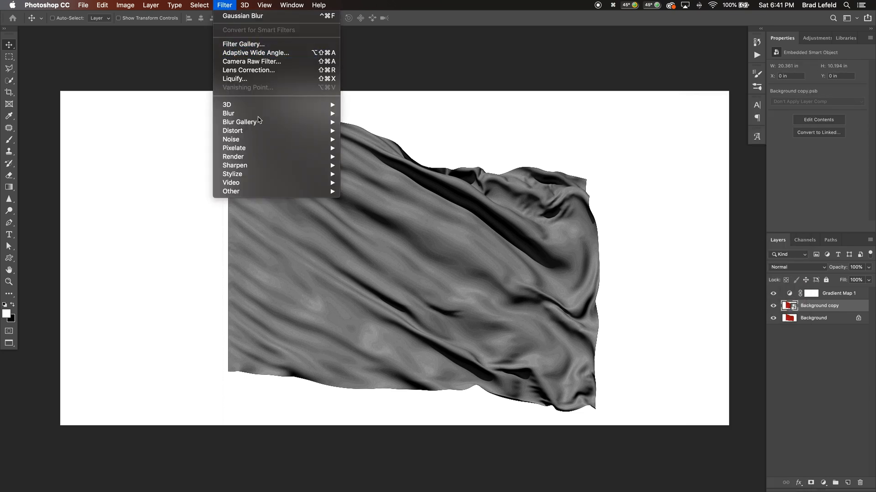
pyautogui.click(261, 17)
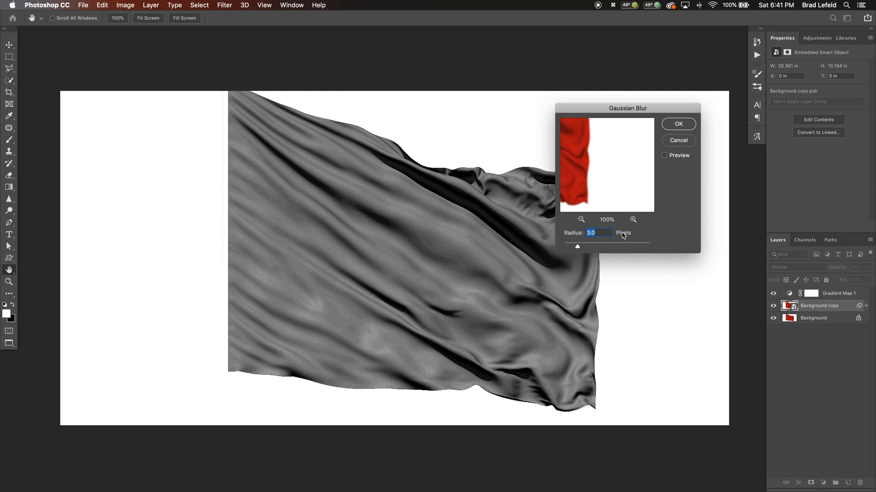
pyautogui.press('Return')
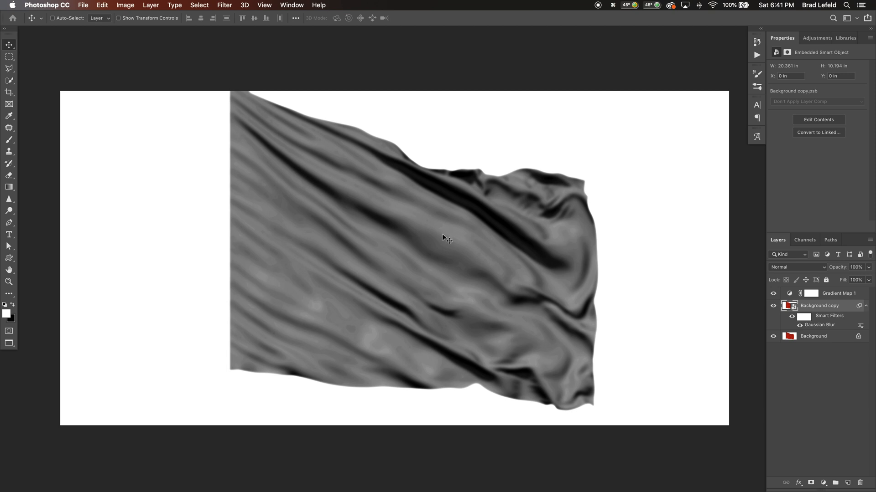
# In the basketball uniform document, add a Gradient Map adjustment layer using the Black, White preset
pyautogui.press('super+grave')
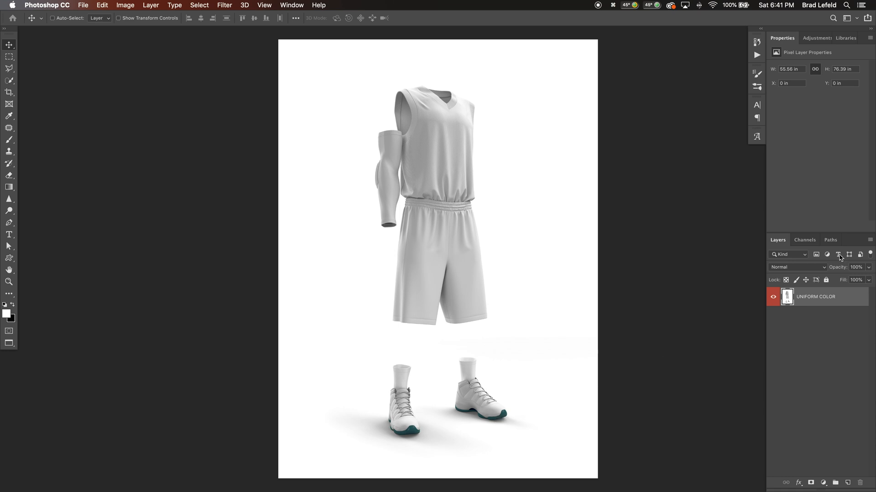
pyautogui.click(821, 41)
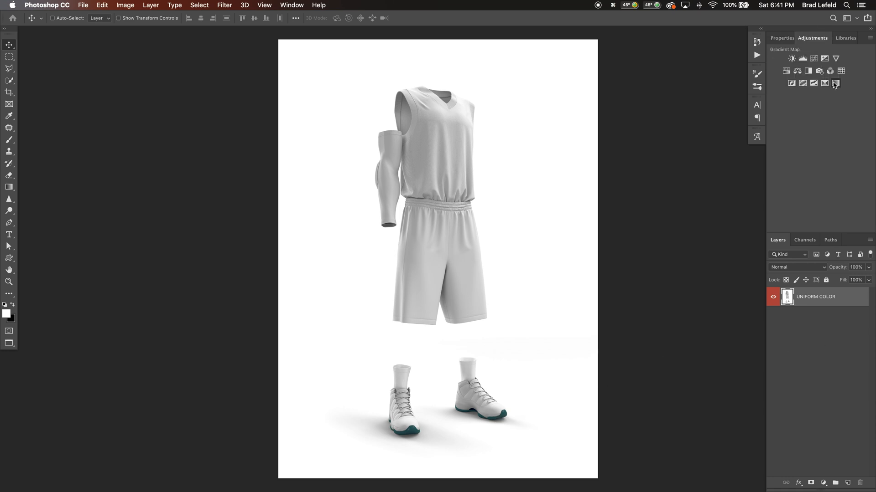
pyautogui.click(830, 85)
pyautogui.click(817, 73)
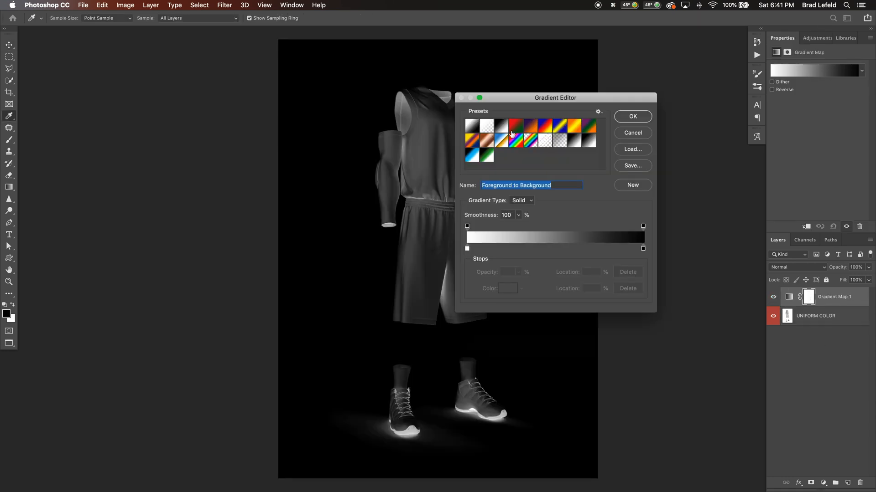
pyautogui.click(502, 126)
pyautogui.moveTo(513, 98); pyautogui.dragTo(581, 90)
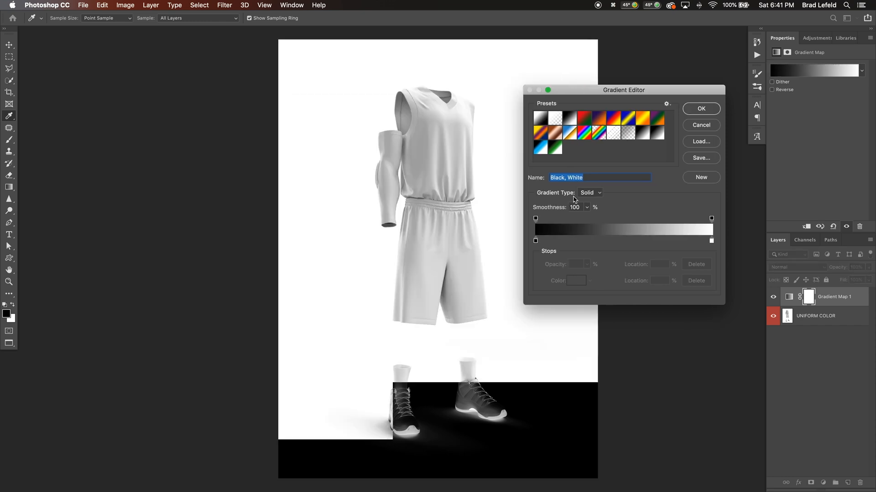
# In the uniform's Gradient Map, set the black stop's location to 41% and move the white stop slightly inward to increase contrast
pyautogui.moveTo(536, 241); pyautogui.dragTo(596, 241)
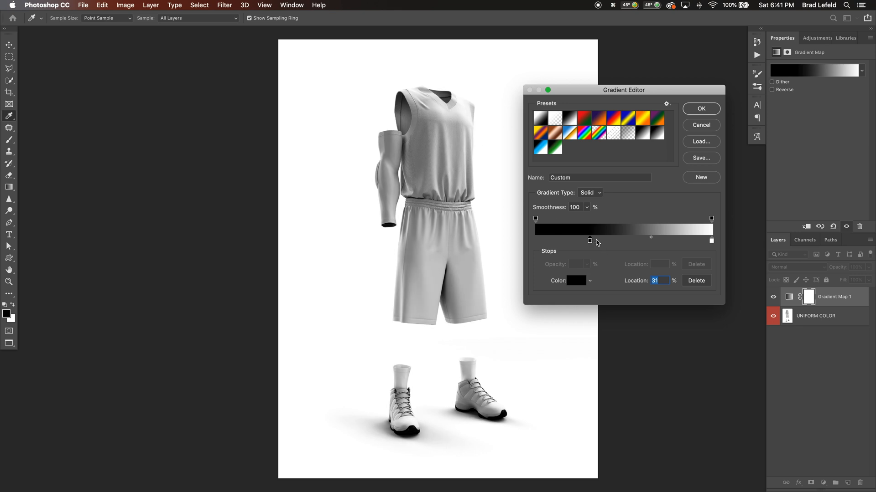
pyautogui.moveTo(711, 240); pyautogui.dragTo(689, 241)
pyautogui.moveTo(596, 240); pyautogui.dragTo(608, 241)
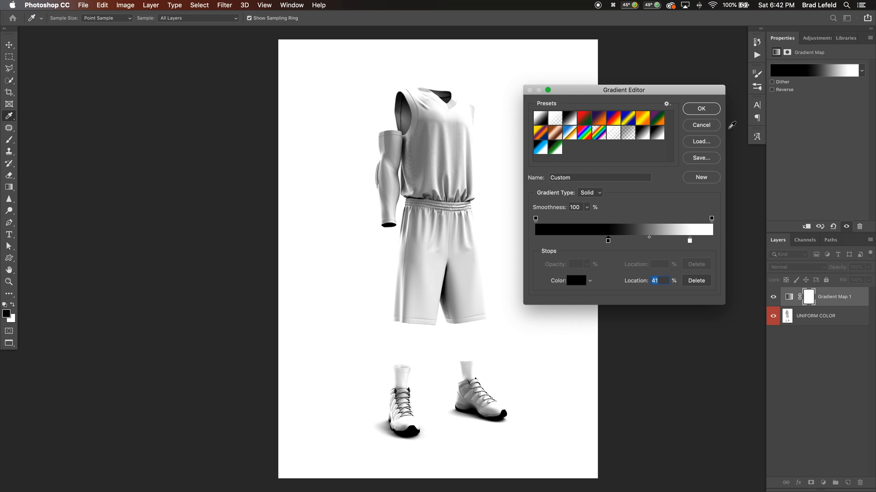
pyautogui.click(705, 112)
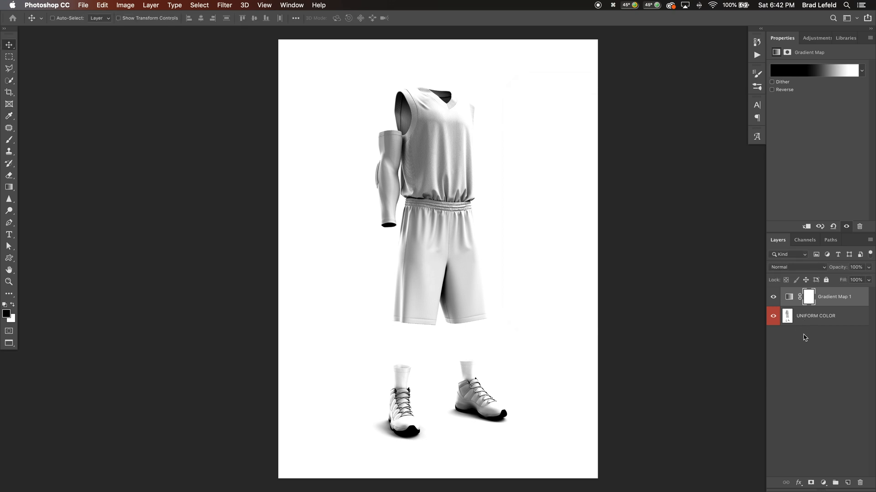
# Convert the UNIFORM COLOR layer to a smart object
pyautogui.click(806, 320)
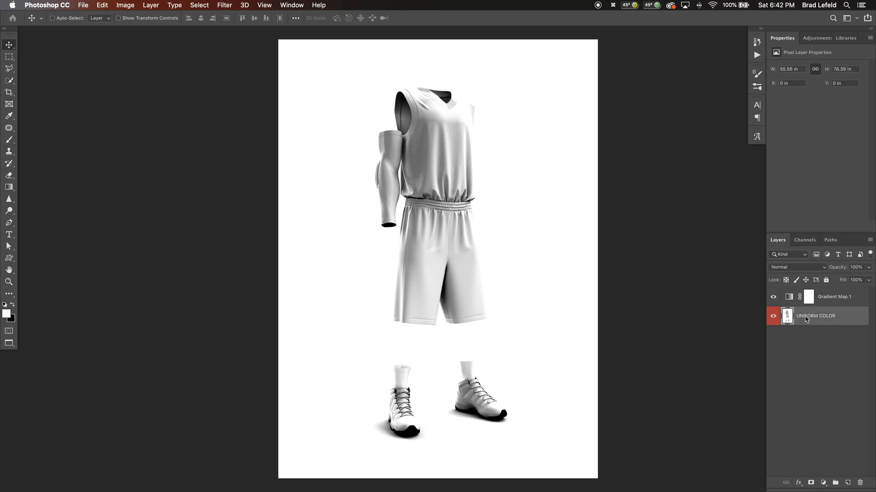
pyautogui.rightClick(806, 321)
pyautogui.click(746, 219)
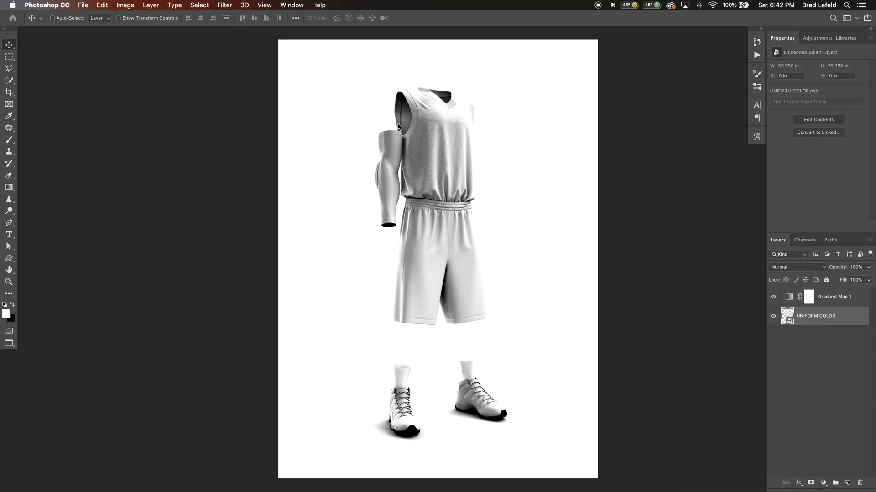
# Apply Gaussian Blur with a 3-pixel radius as a smart filter on the UNIFORM COLOR layer
pyautogui.scroll(5, 444, 135)
pyautogui.scroll(3, 445, 136)
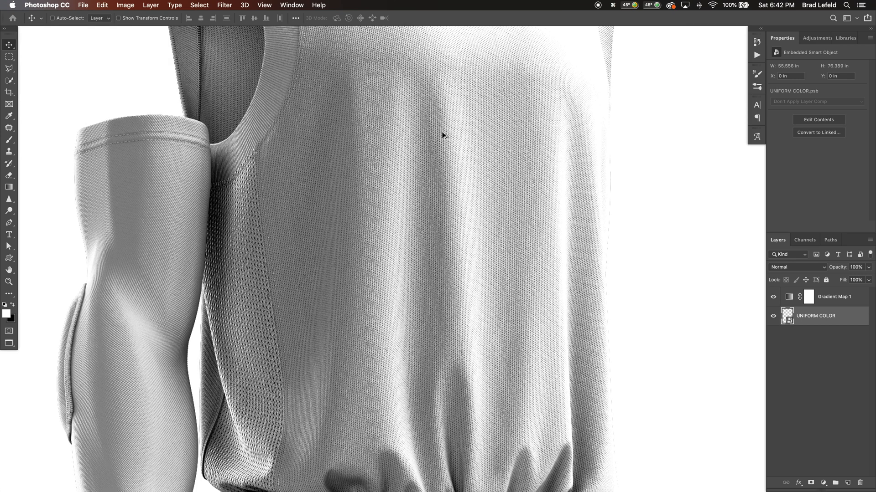
pyautogui.click(223, 5)
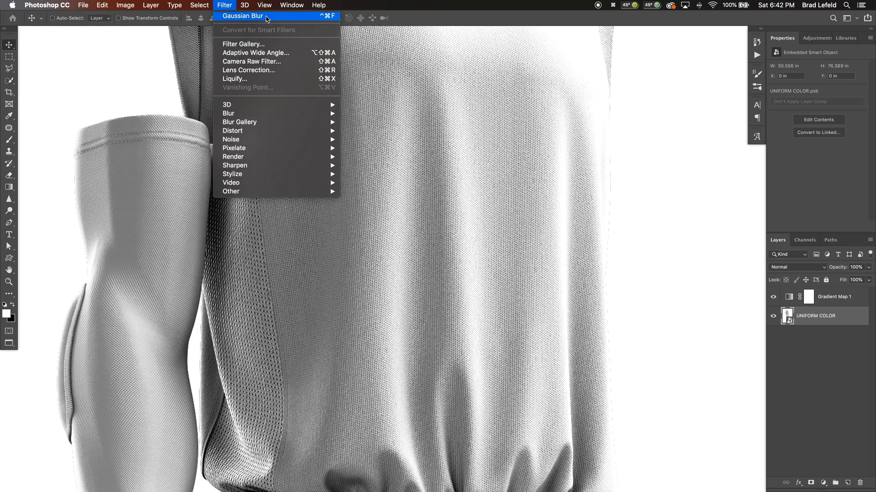
pyautogui.click(267, 17)
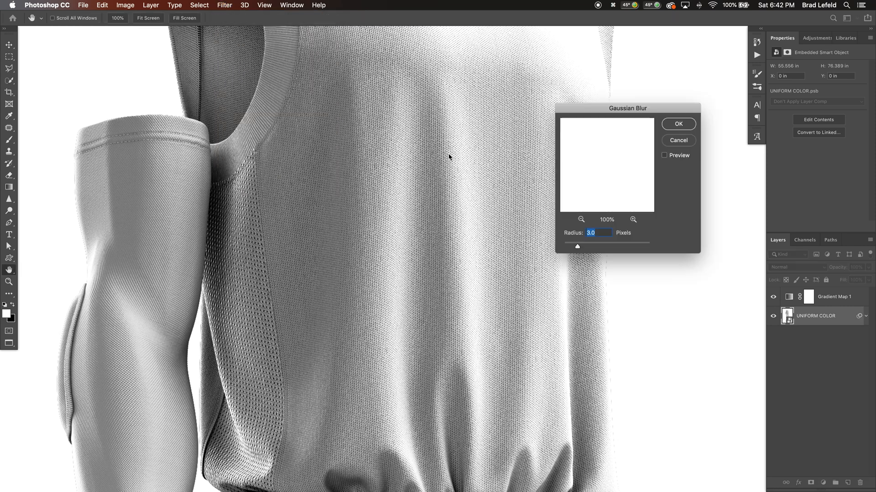
pyautogui.click(678, 125)
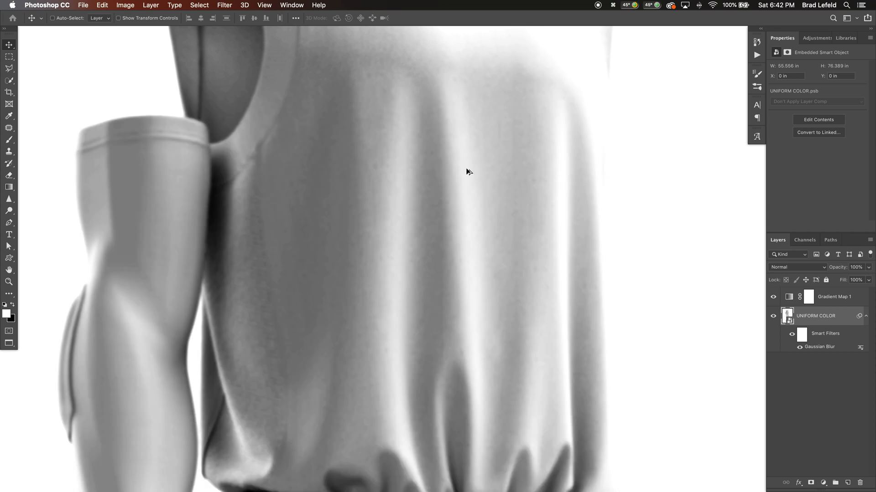
pyautogui.scroll(-5, 467, 171)
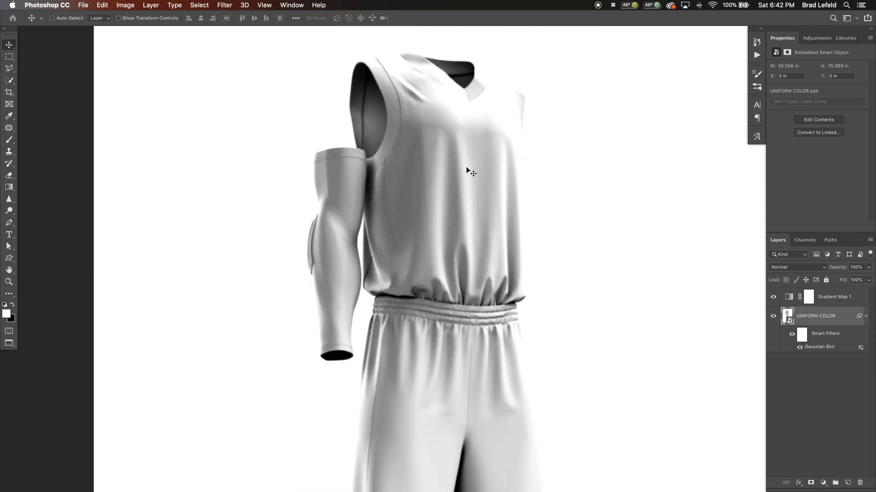
pyautogui.scroll(-2, 467, 168)
pyautogui.press('super+0')
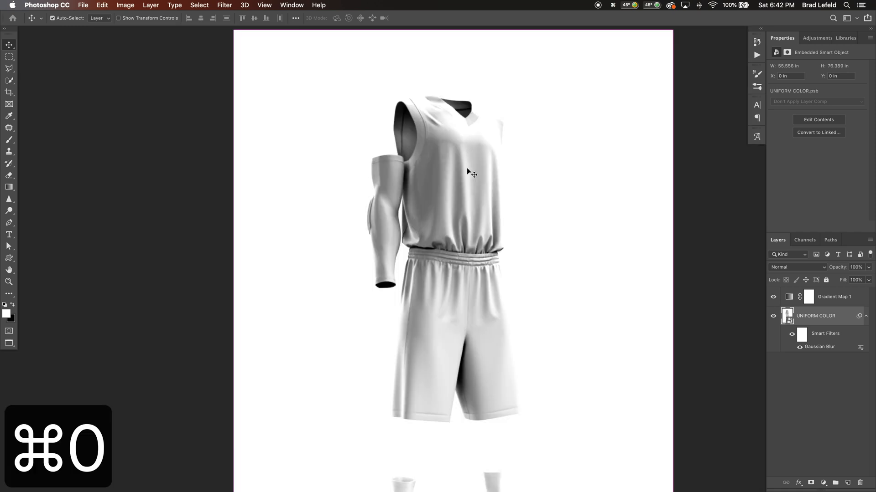
# In the blue brick wall document, add a Gradient Map adjustment layer using the Black, White preset
pyautogui.press('super+grave')
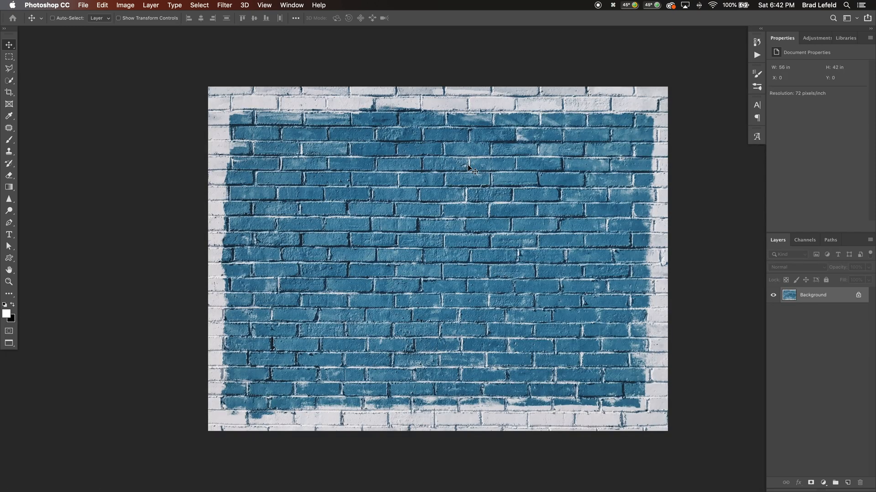
pyautogui.click(844, 39)
pyautogui.click(814, 39)
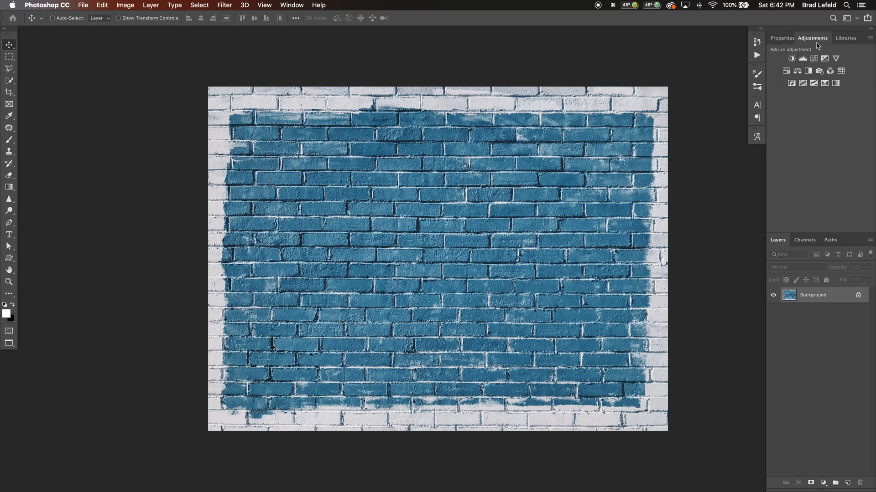
pyautogui.click(829, 84)
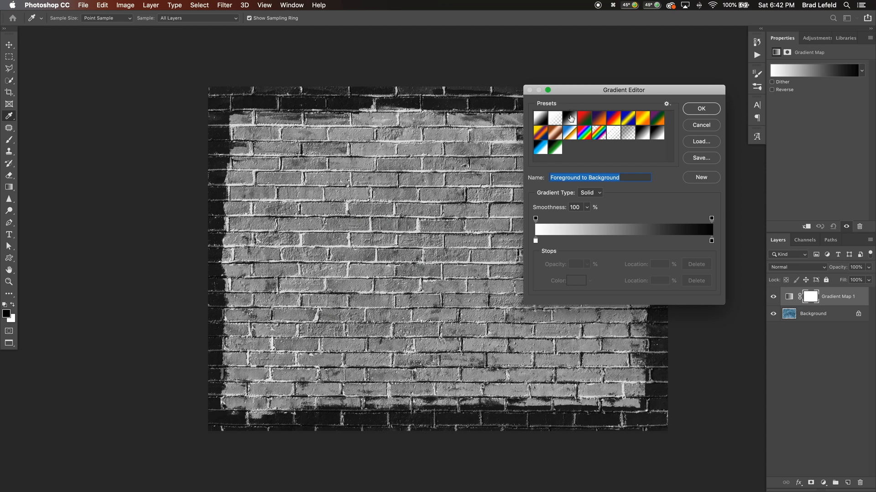
pyautogui.click(571, 119)
# Set the brick wall gradient's black stop to 29% and its white stop to 82%
pyautogui.moveTo(536, 241); pyautogui.dragTo(586, 246)
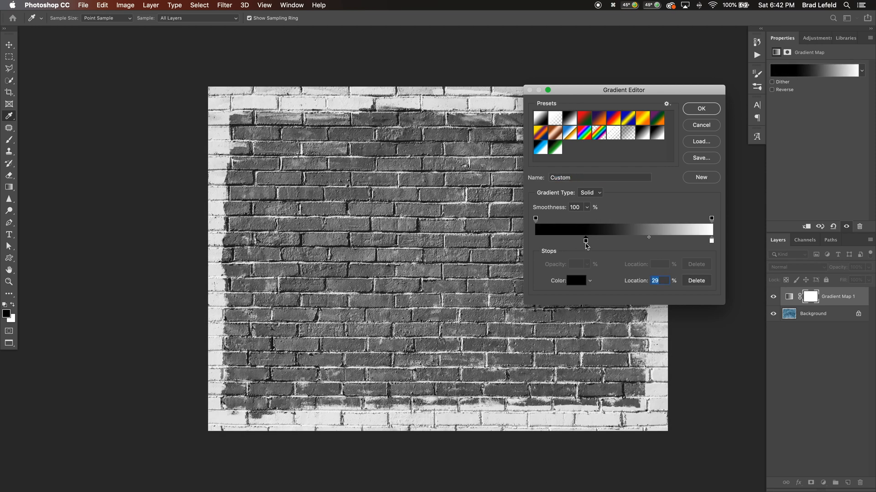
pyautogui.click(711, 241)
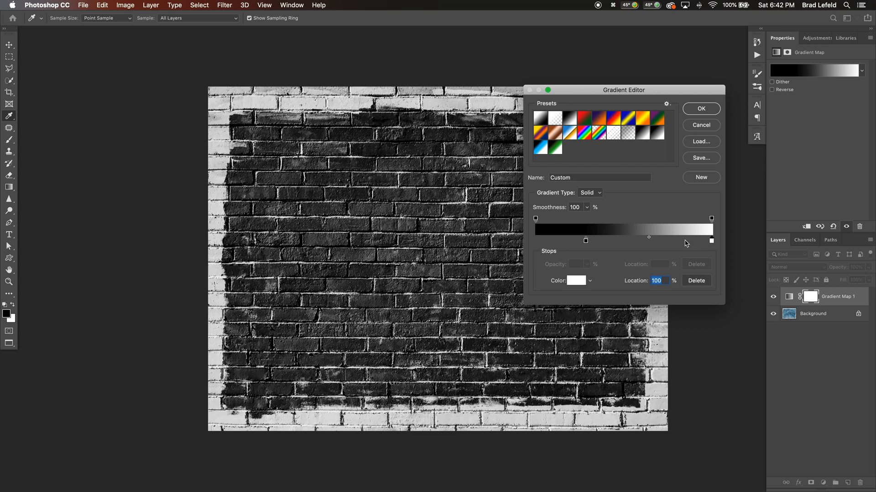
pyautogui.moveTo(681, 243); pyautogui.dragTo(681, 243)
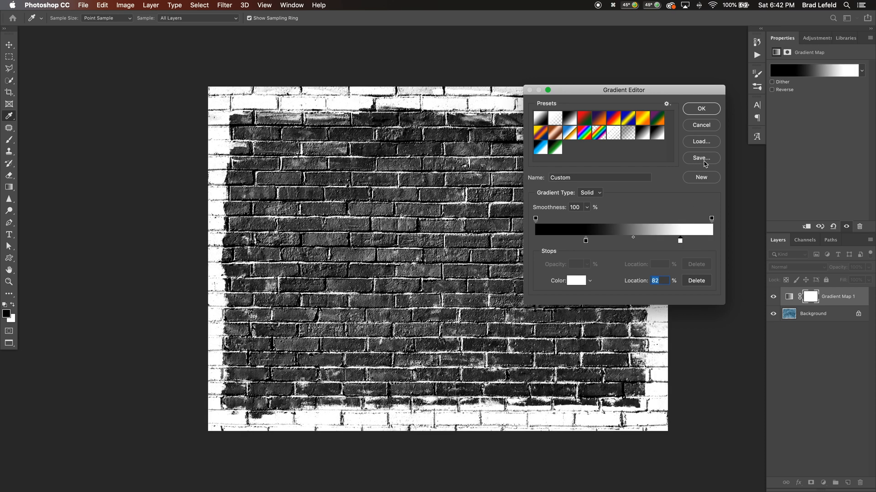
pyautogui.click(703, 111)
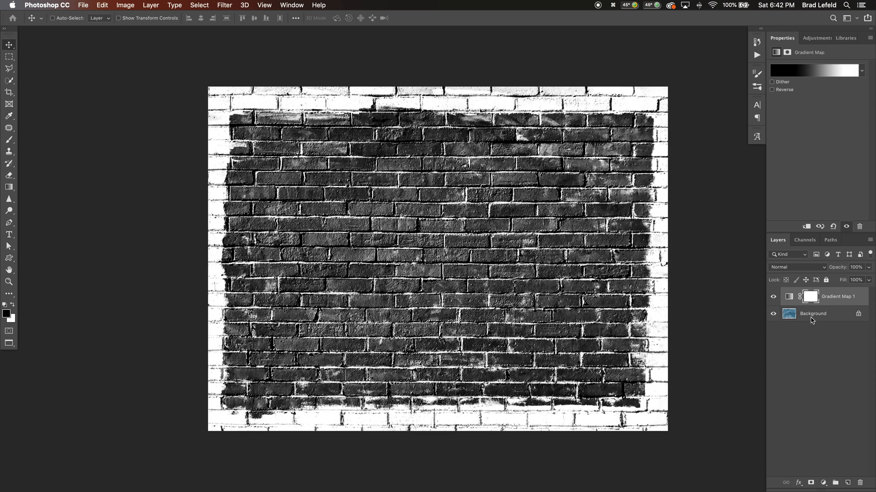
# Duplicate the brick wall's Background layer and convert the copy to a smart object
pyautogui.click(808, 314)
pyautogui.press('super+j')
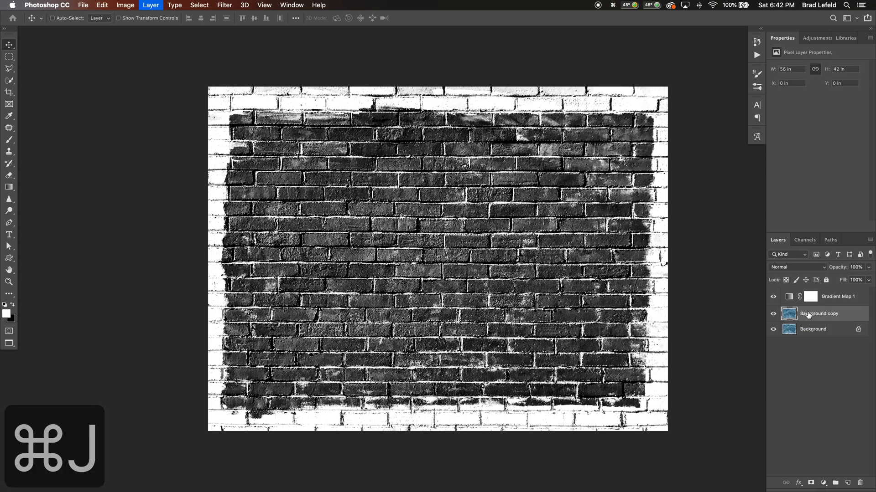
pyautogui.rightClick(808, 314)
pyautogui.click(748, 218)
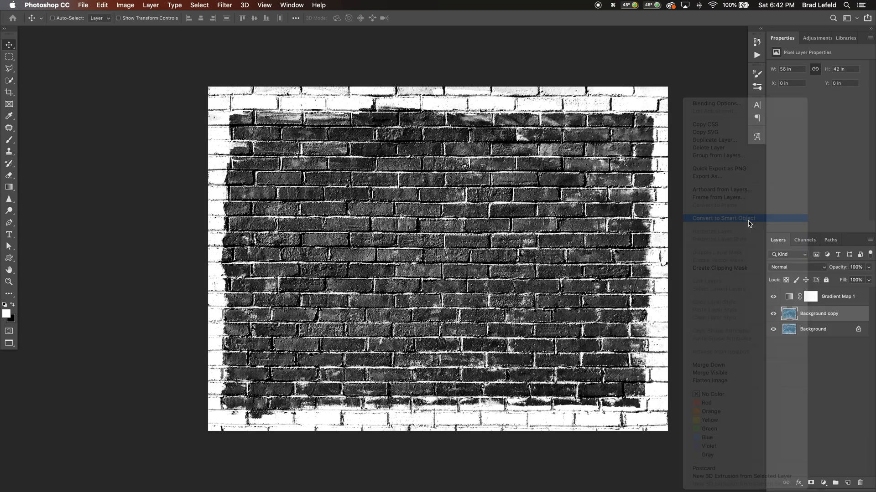
# Apply Gaussian Blur with a 3-pixel radius as a smart filter on the brick wall copy
pyautogui.click(225, 5)
pyautogui.click(242, 16)
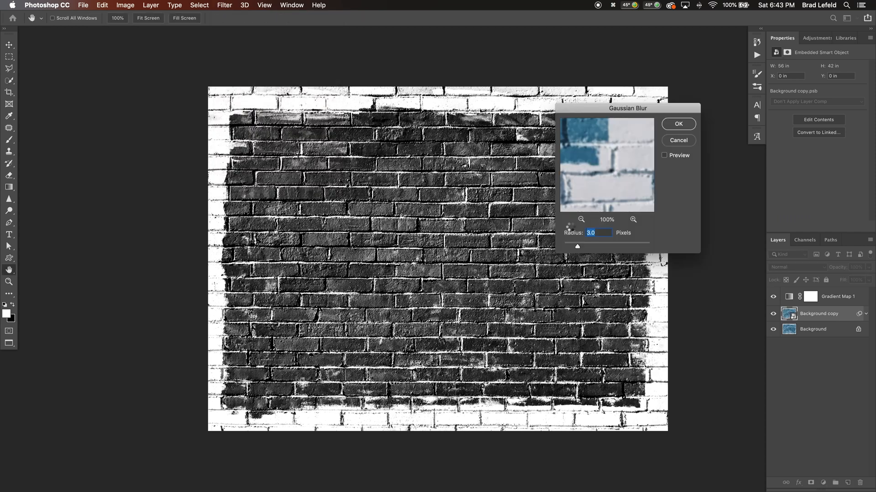
pyautogui.press('Return')
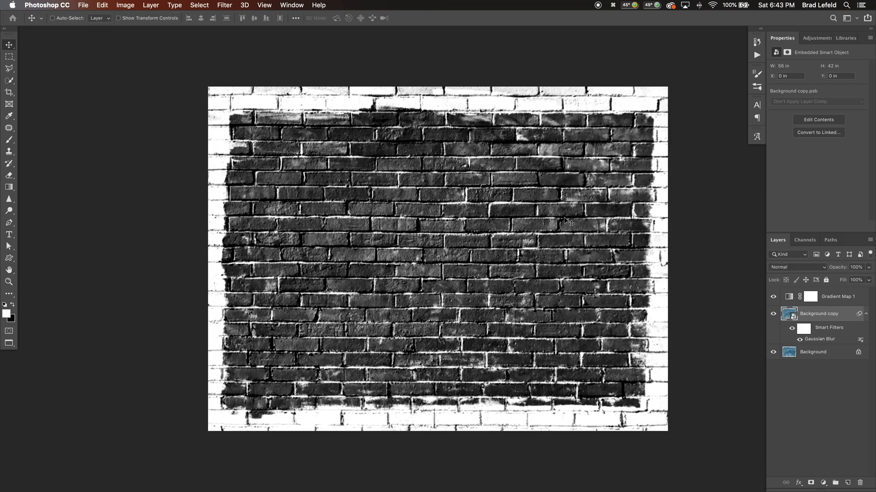
# Save the brick wall document as brickdisplace.psd with Maximize Compatibility on, replacing the existing file
pyautogui.press('shift+super+s')
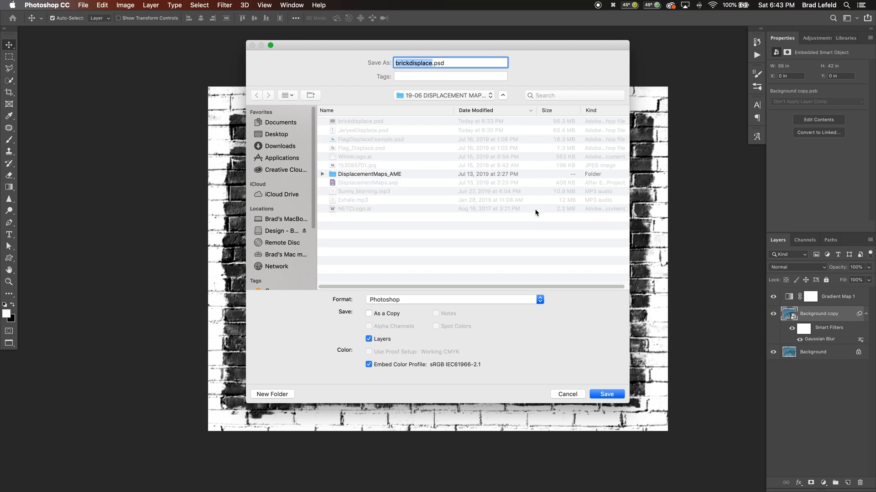
pyautogui.press('Return')
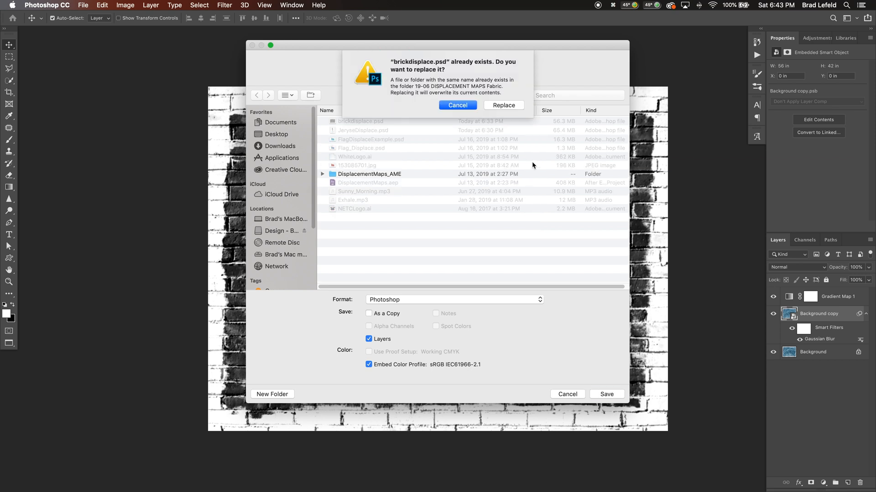
pyautogui.click(514, 109)
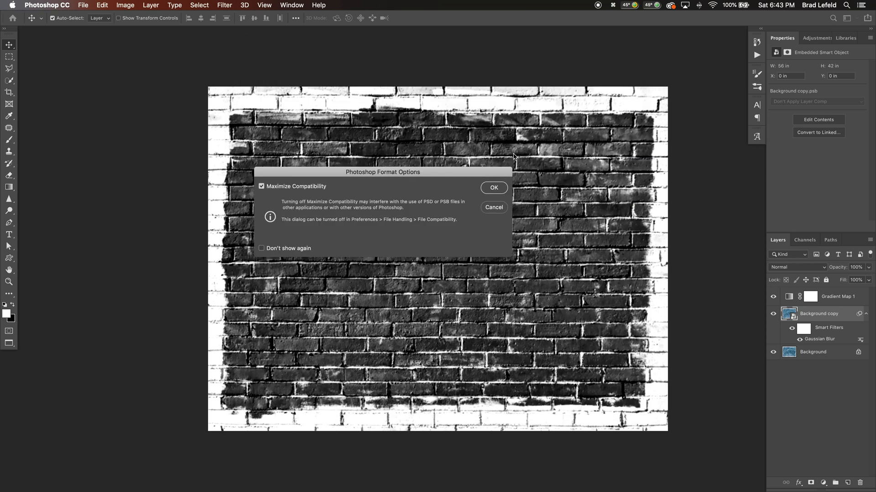
pyautogui.click(493, 188)
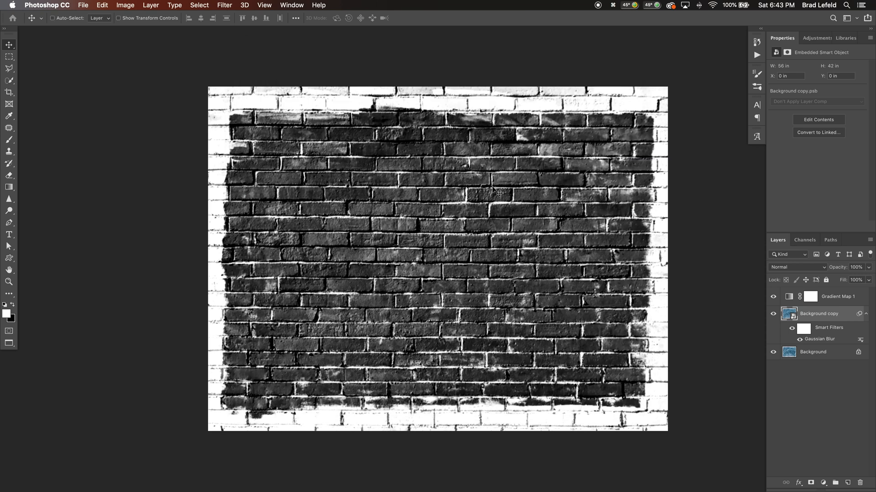
# Save the flag document as a Photoshop file named FlagDisplace.psd
pyautogui.press('super+grave')
pyautogui.press('shift+super+s')
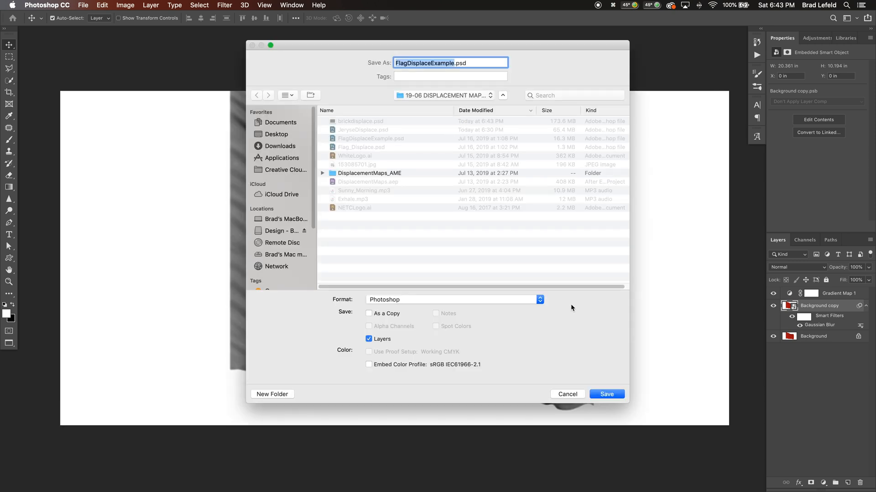
pyautogui.press('Right')
pyautogui.press('BackSpace')
pyautogui.press('BackSpace')
pyautogui.press('BackSpace')
pyautogui.press('BackSpace')
pyautogui.press('BackSpace')
pyautogui.press('BackSpace')
pyautogui.press('BackSpace')
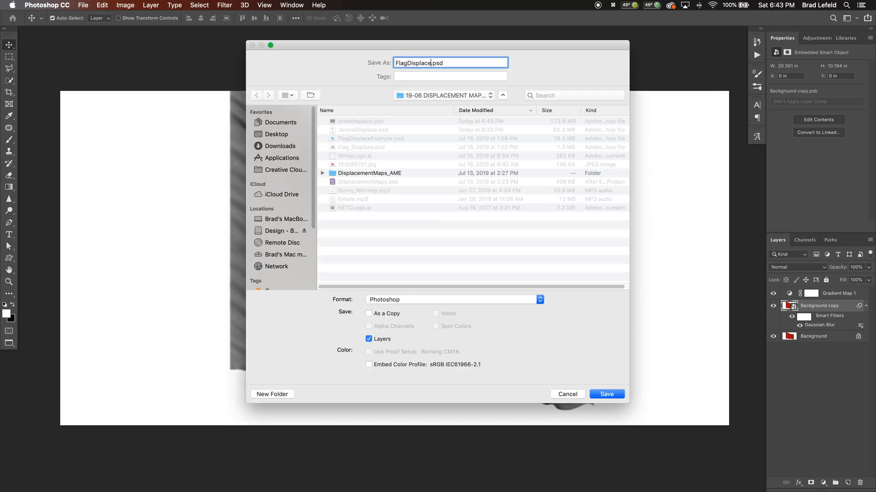
pyautogui.press('Return')
pyautogui.press('Return')
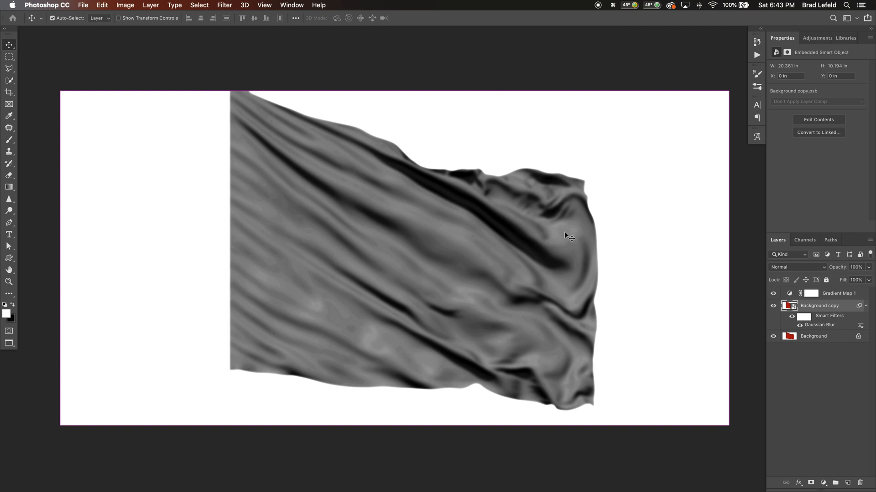
# Save the uniform document as JeryseDisplace.psd with Maximize Compatibility on, replacing the existing file
pyautogui.press('super+grave')
pyautogui.press('shift+super+s')
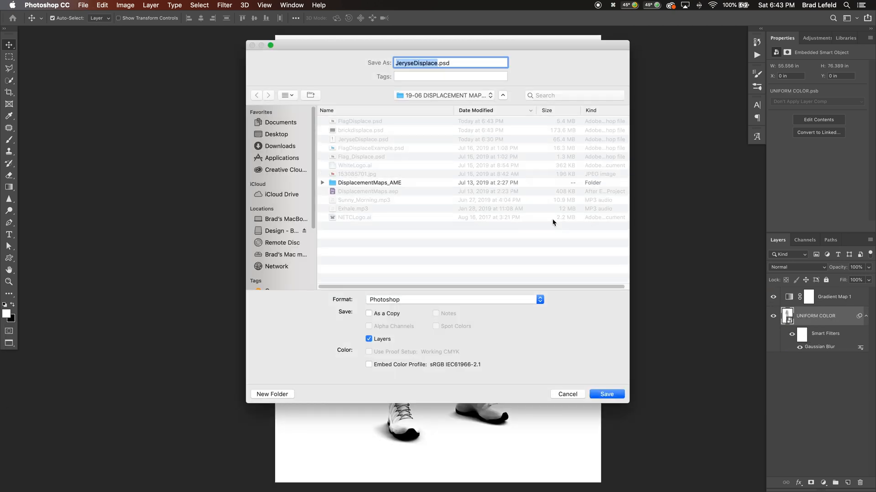
pyautogui.press('Return')
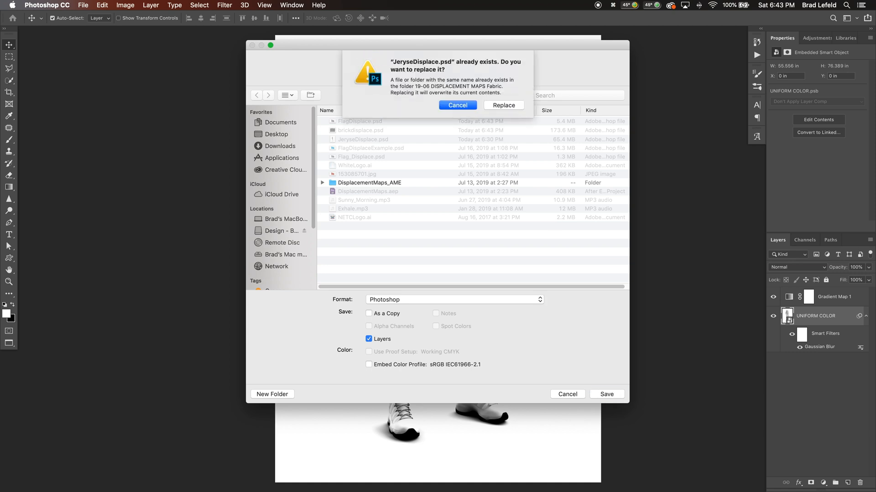
pyautogui.click(512, 106)
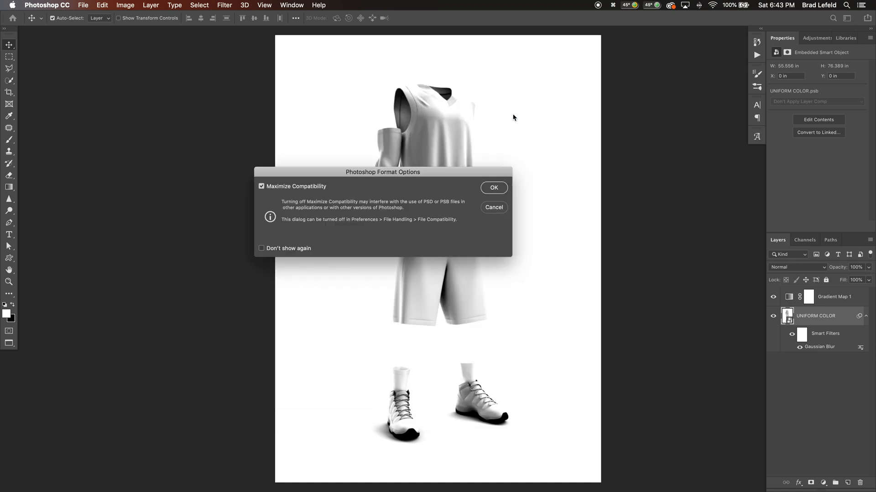
pyautogui.click(499, 188)
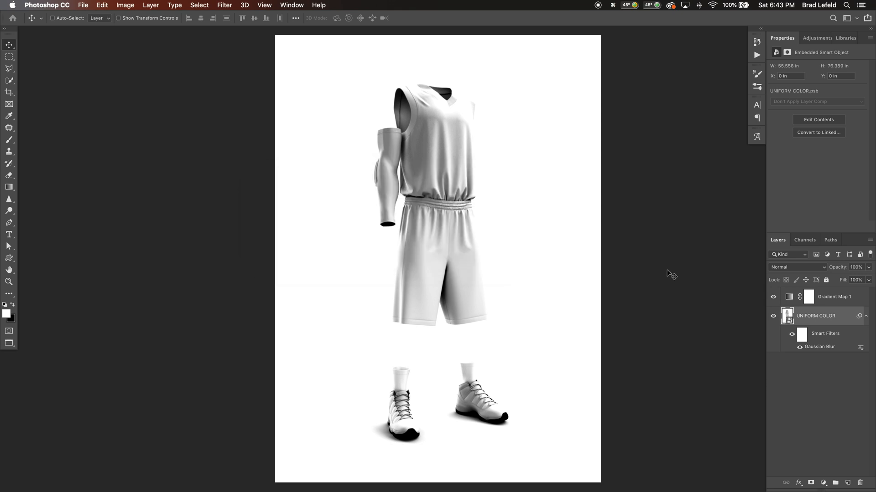
# Hide the uniform's Gaussian Blur smart filter and Gradient Map layer, and switch to the brick wall document
pyautogui.click(800, 349)
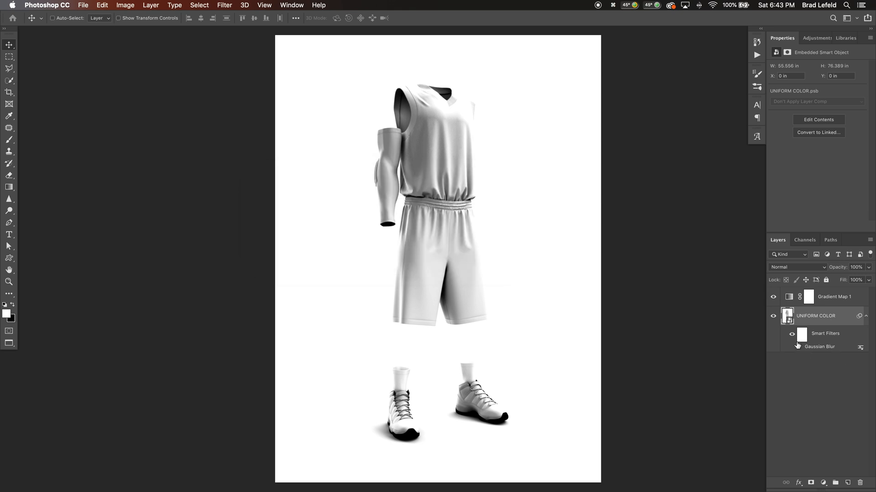
pyautogui.click(774, 299)
pyautogui.press('super+grave')
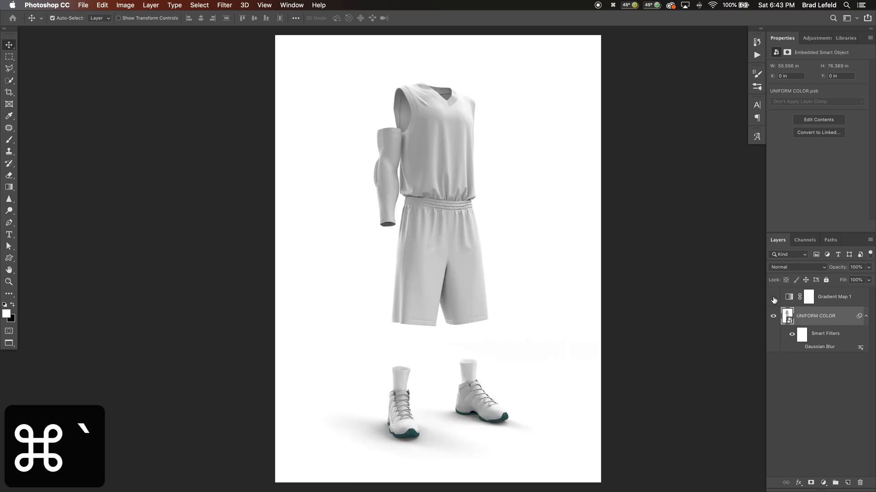
pyautogui.press('super+grave')
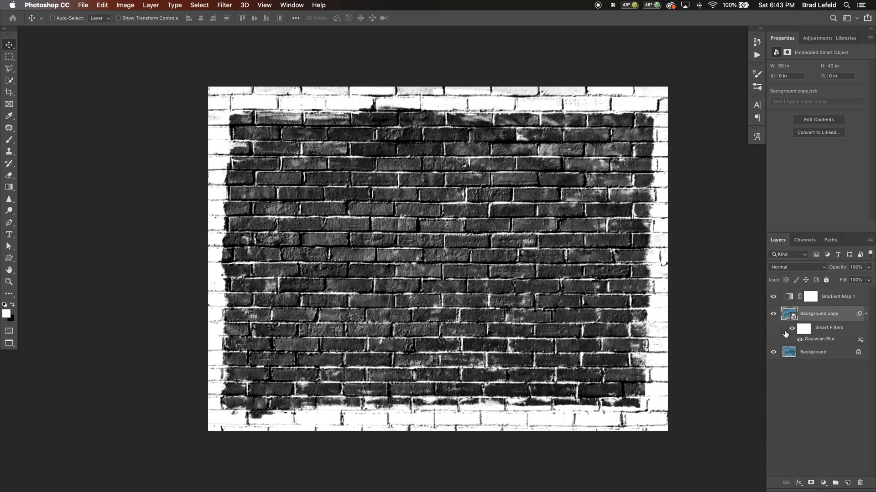
# Delete the Background copy smart object and the Gradient Map 1 layer from the brick wall document
pyautogui.press('BackSpace')
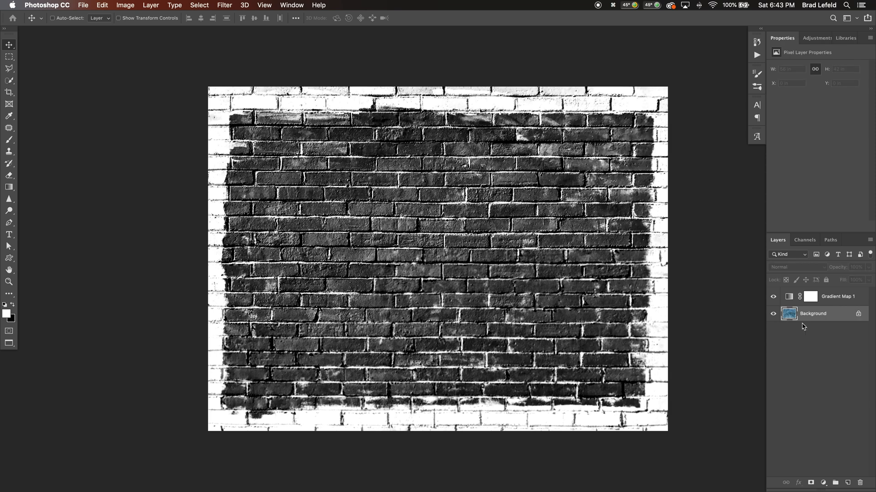
pyautogui.click(773, 297)
pyautogui.click(809, 299)
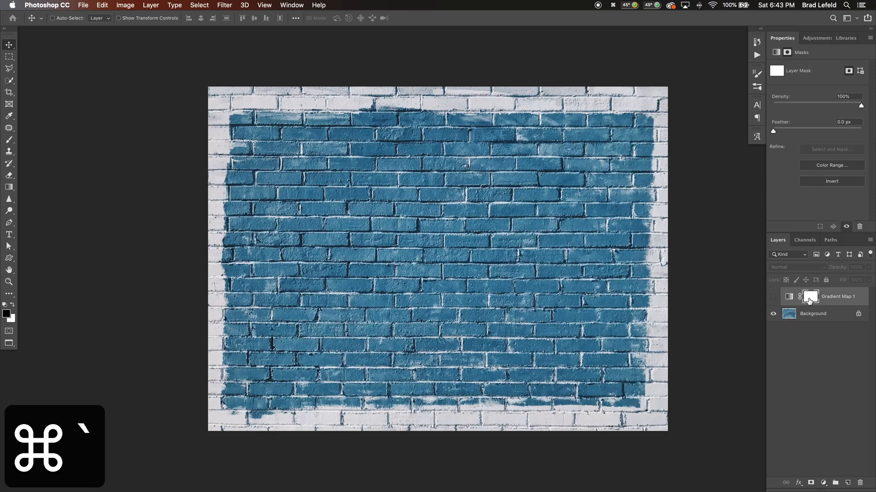
pyautogui.press('BackSpace')
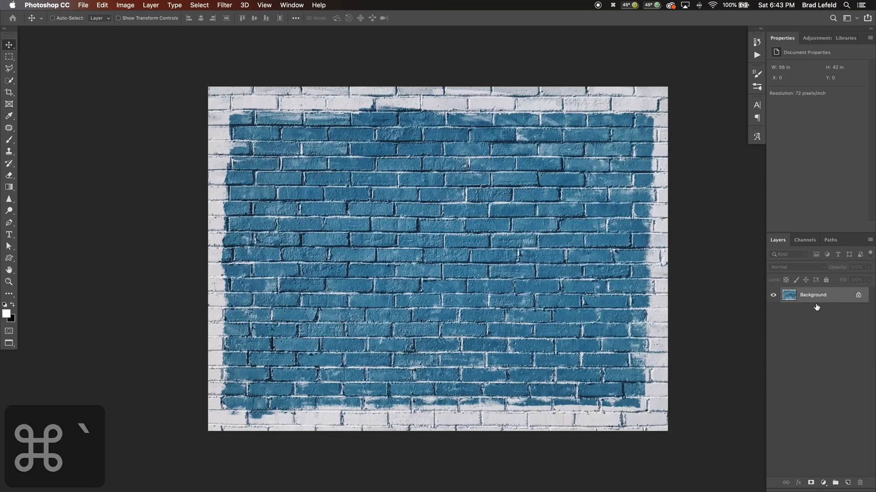
# Switch to the flag document and delete its Gradient Map 1 and Background copy layers, leaving only the Background
pyautogui.press('super+grave')
pyautogui.click(825, 297)
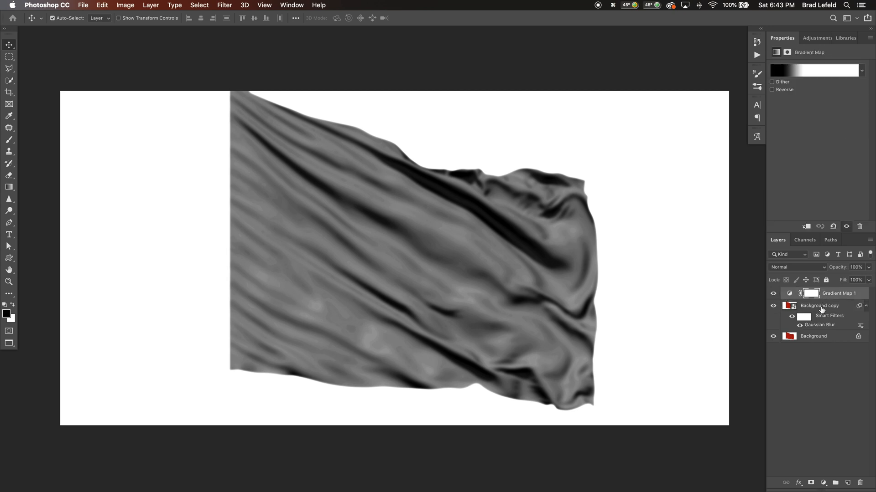
pyautogui.press('super+grave')
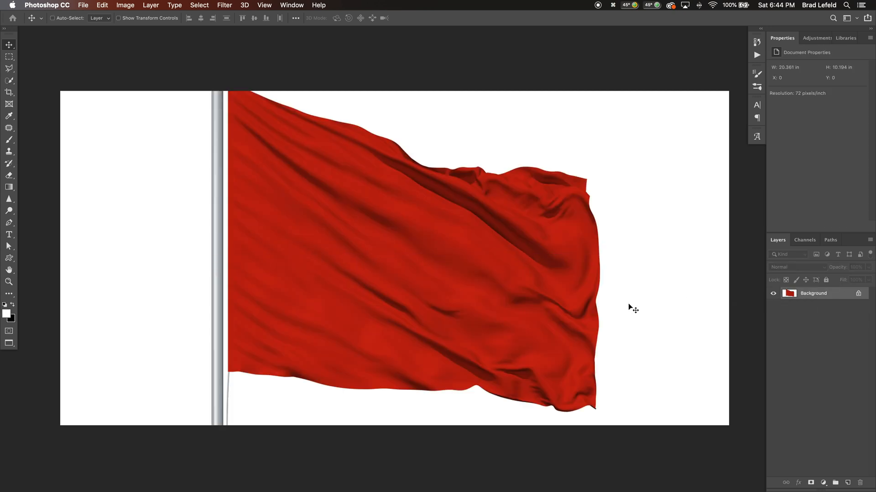
# Save the flag document under the name FlagDisplaceExample.psd, replacing the existing file
pyautogui.press('super+shift+s')
pyautogui.press('Right')
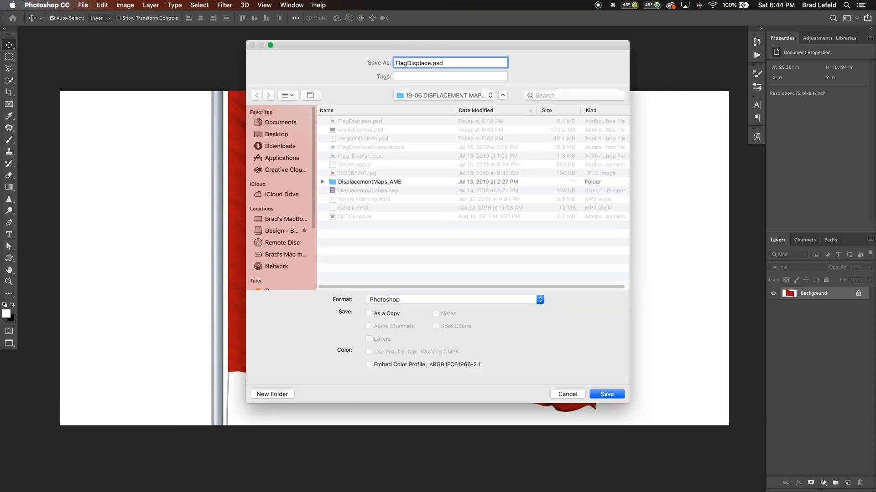
pyautogui.write('Example')
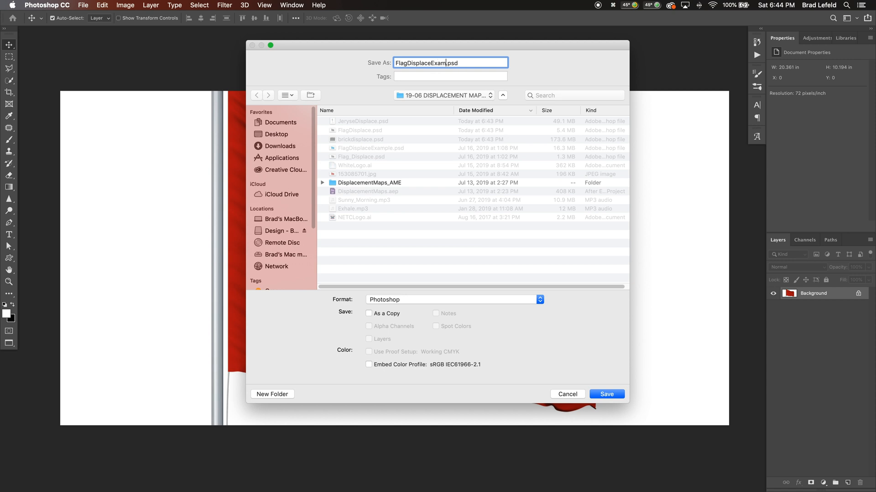
pyautogui.press('Return')
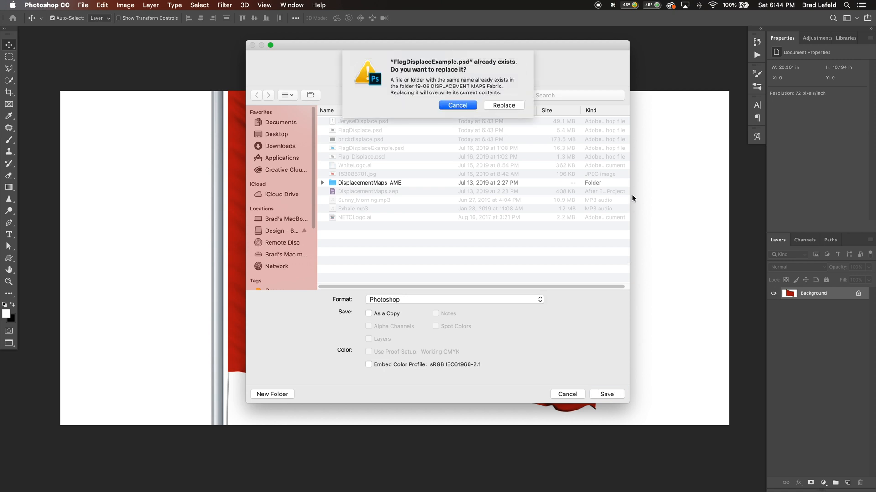
pyautogui.click(513, 104)
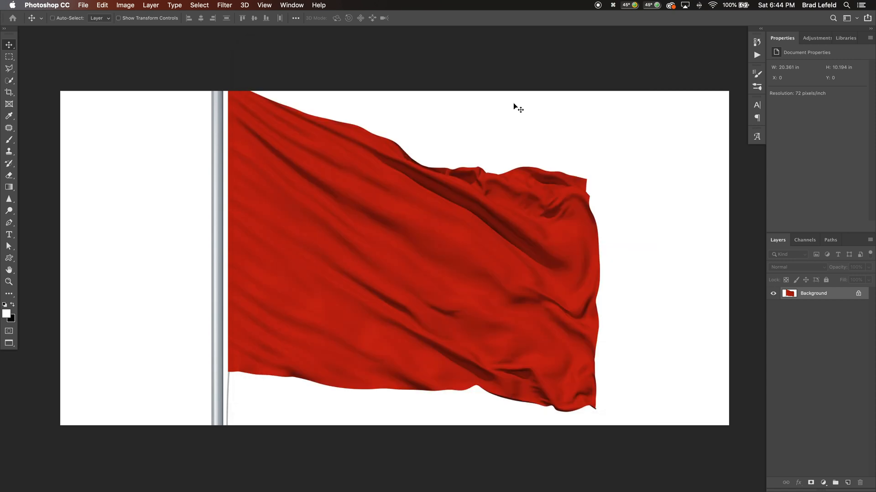
# Switch to the uniform document and save it as a Photoshop file named JeryseDisplaceExample.psd with layers included
pyautogui.press('super+grave')
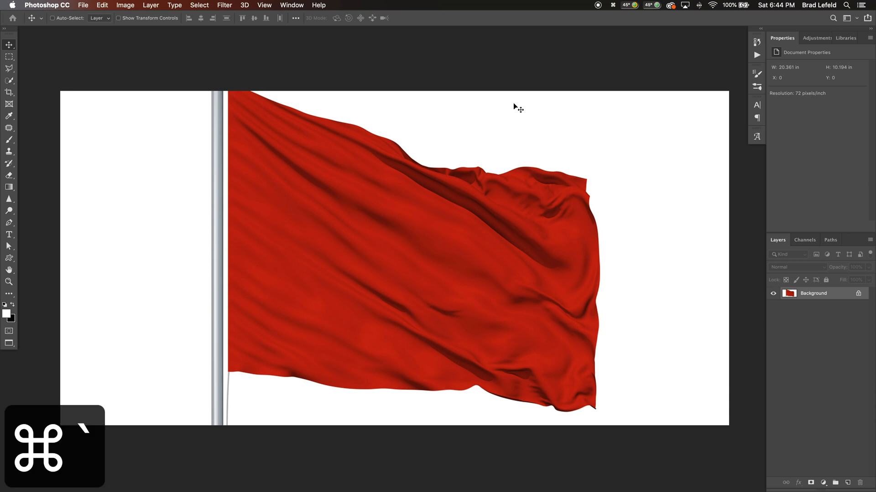
pyautogui.press('shift+super+s')
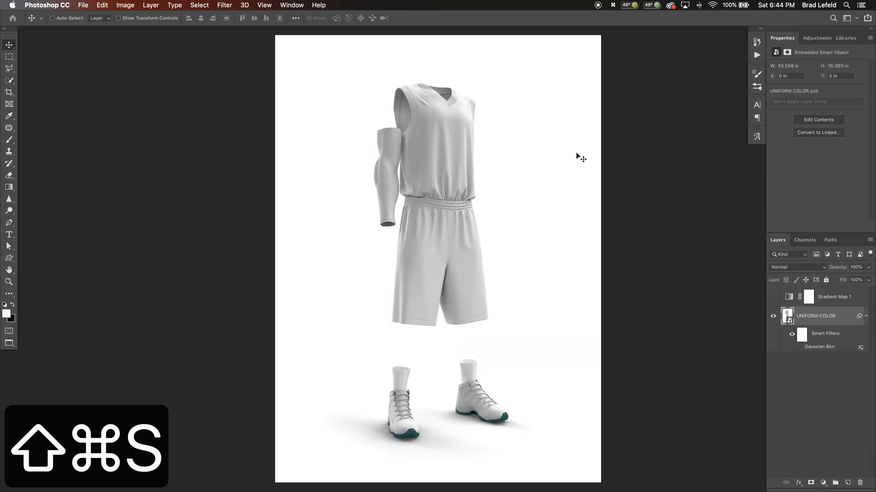
pyautogui.press('Right')
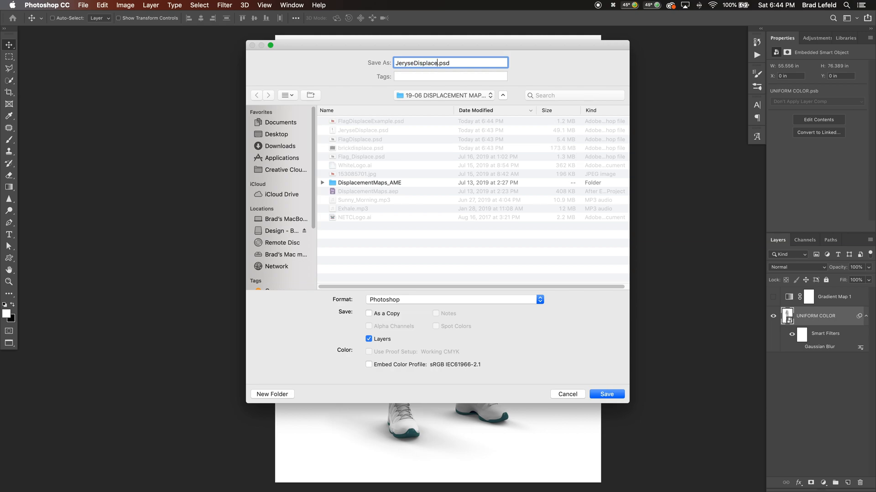
pyautogui.write('Example')
pyautogui.press('Return')
pyautogui.press('Return')
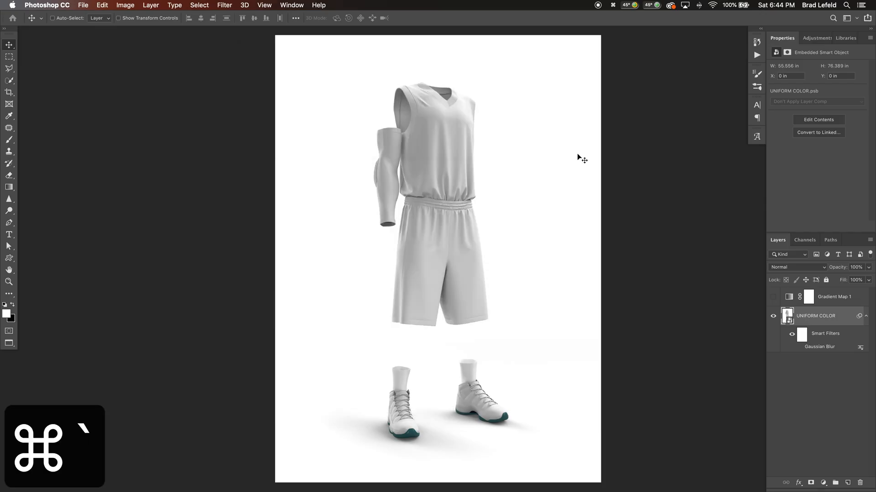
# Switch to the brick wall document and save it as a Photoshop file named brickdisplaceExample.psd
pyautogui.press('super+grave')
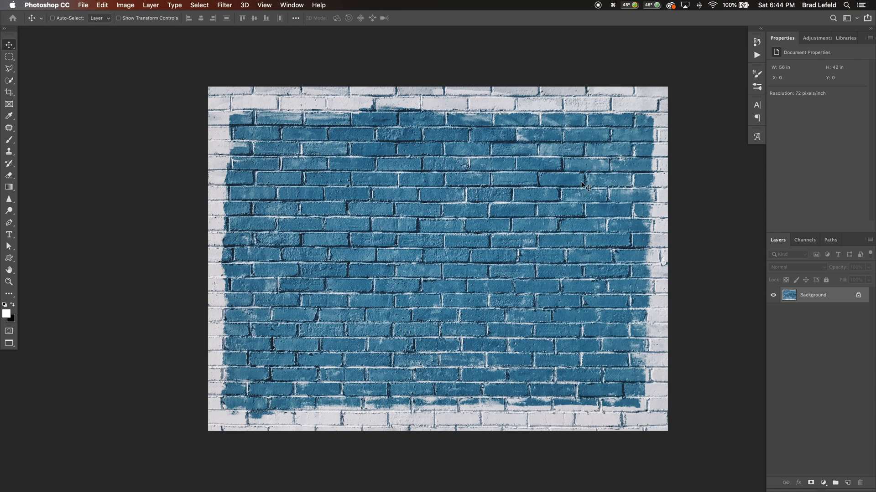
pyautogui.press('shift+super+s')
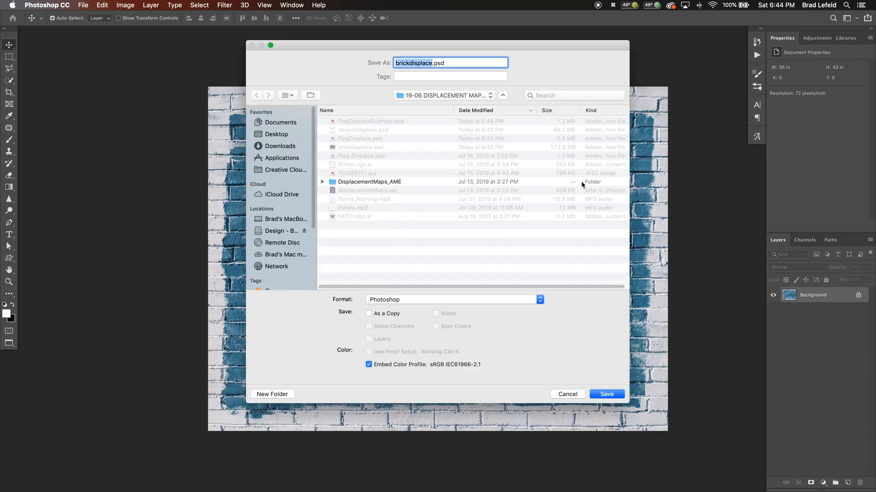
pyautogui.press('Right')
pyautogui.write('Example')
pyautogui.press('Return')
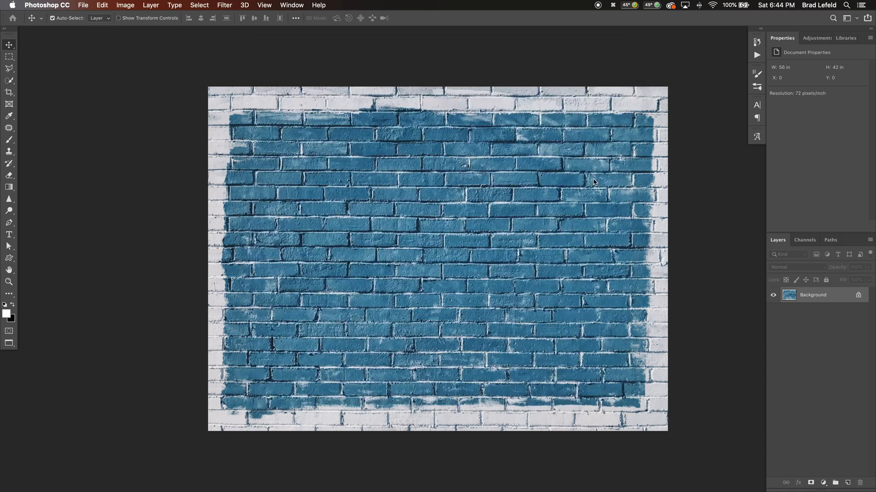
# Switch to the flag document and place WhiteLogo.ai from the 19-06 DISPLACEMENT MAPS Fabric folder in Finder onto it
pyautogui.press('super+grave')
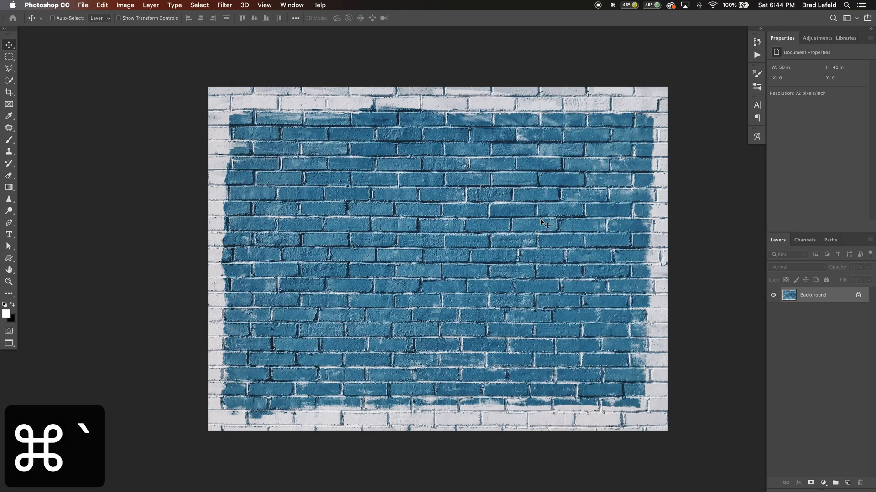
pyautogui.press('super+grave')
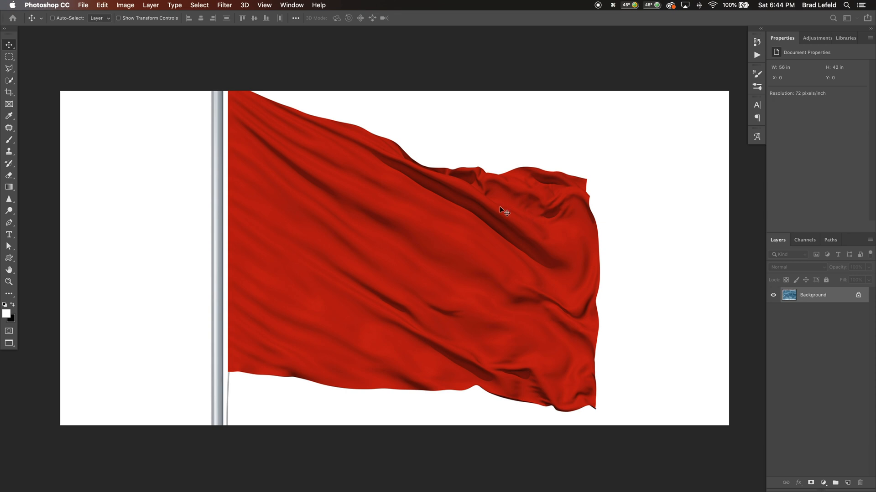
pyautogui.press('super+Tab')
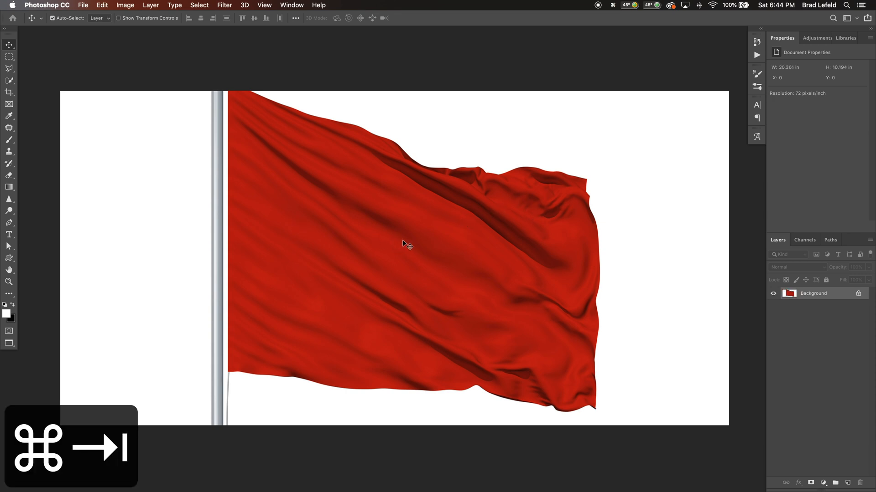
pyautogui.press('super+Tab')
pyautogui.press('shift+super+Tab')
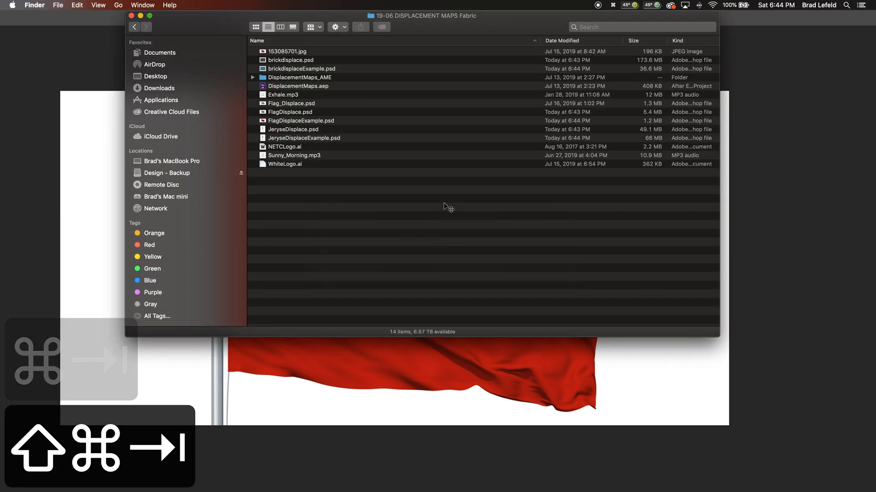
pyautogui.moveTo(306, 164); pyautogui.dragTo(471, 384)
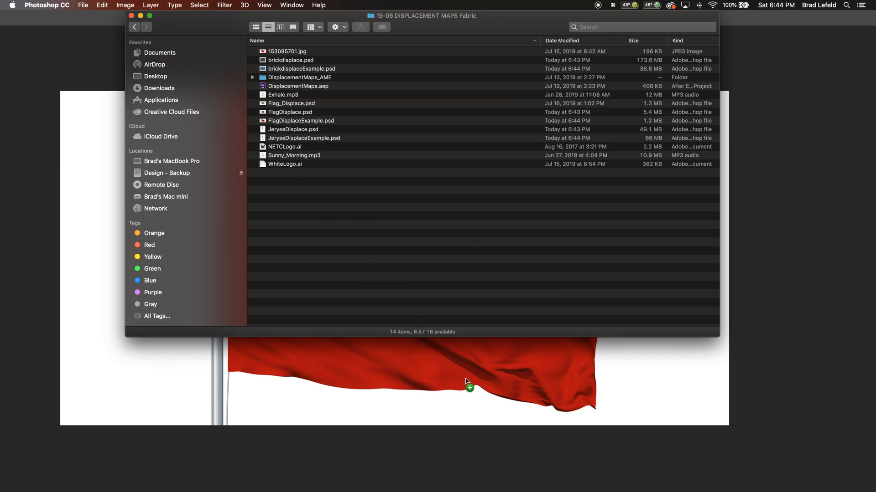
pyautogui.click(494, 318)
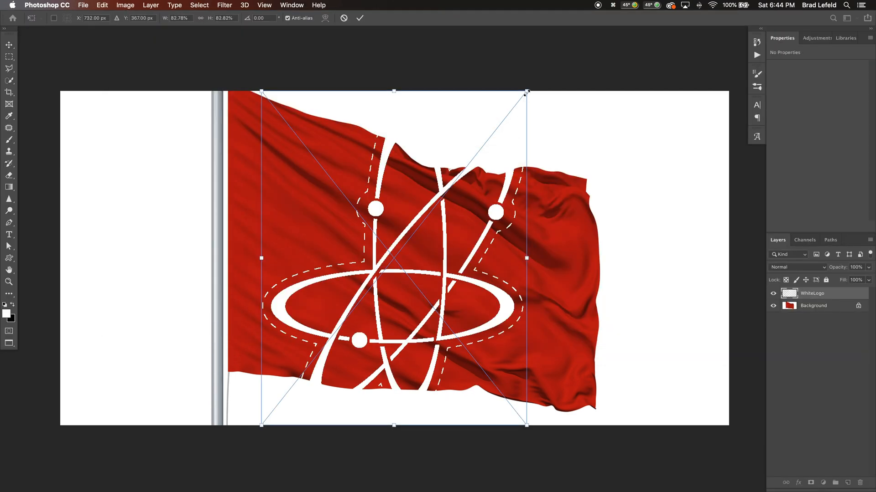
# Scale the placed logo to about 46%, rotate it about 3.6°, and position it on the flag at X 8.12 in, Y 2.59 in
pyautogui.moveTo(528, 90); pyautogui.dragTo(488, 164)
pyautogui.moveTo(450, 220); pyautogui.dragTo(458, 230)
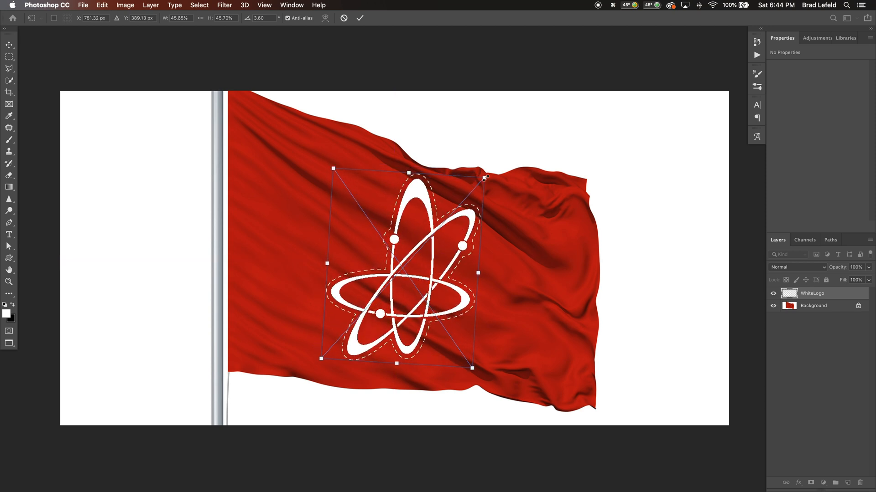
pyautogui.press('Return')
pyautogui.press('Down')
pyautogui.press('Down')
pyautogui.press('Down')
pyautogui.press('Down')
pyautogui.press('Down')
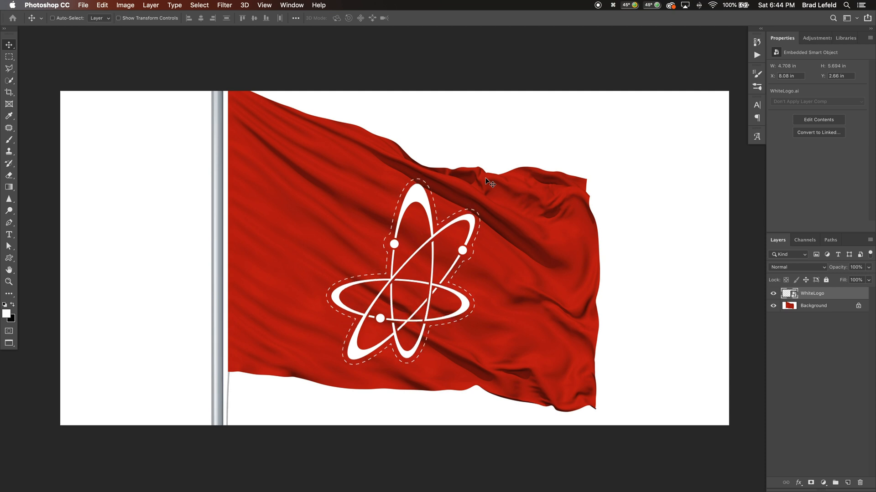
pyautogui.press('Right')
pyautogui.press('Right')
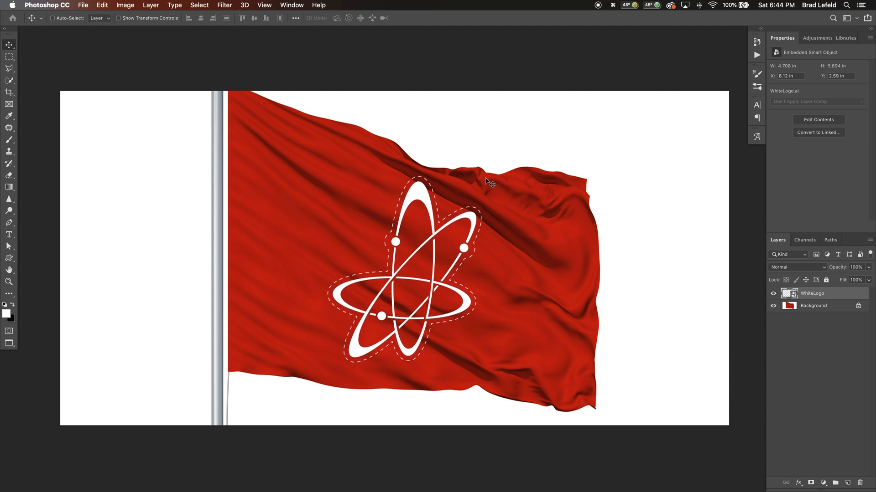
# Add a Gradient Map adjustment above the Background layer using the black-to-blue-to-white gradient preset
pyautogui.click(809, 306)
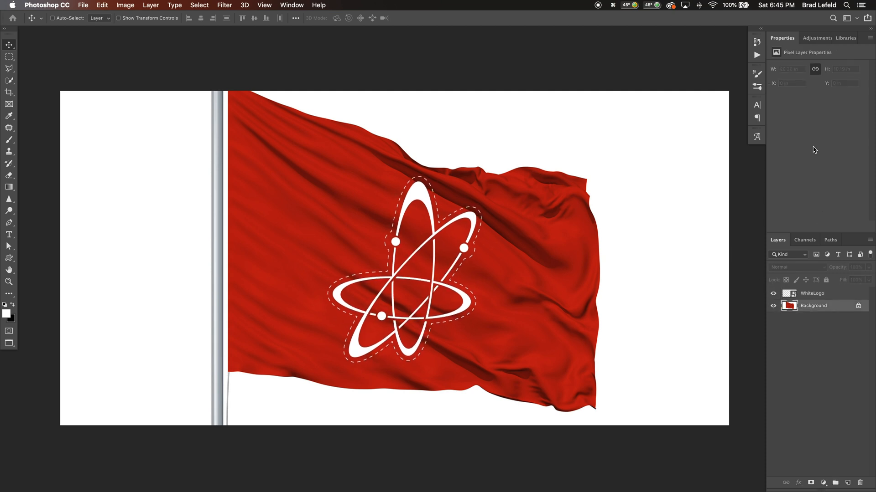
pyautogui.click(822, 39)
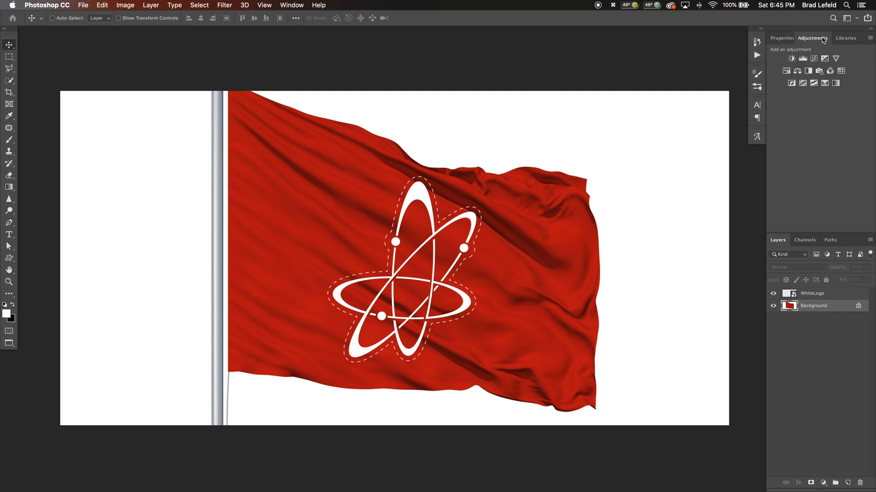
pyautogui.click(834, 83)
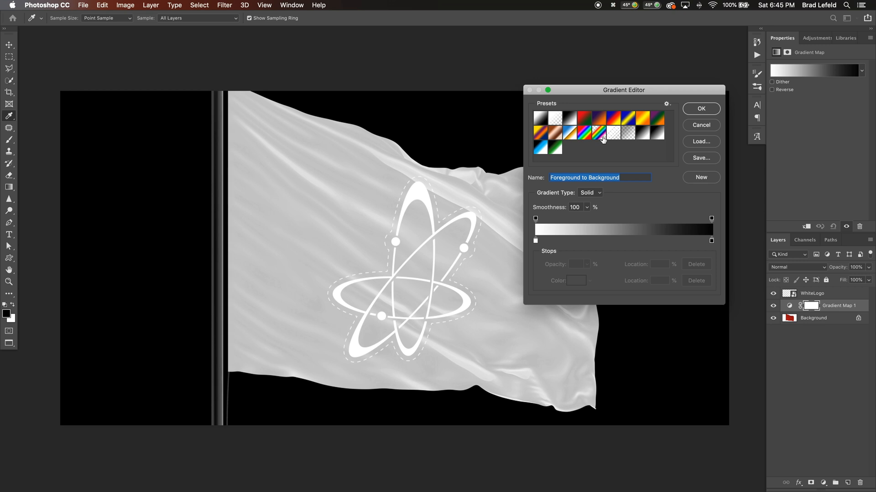
pyautogui.click(648, 130)
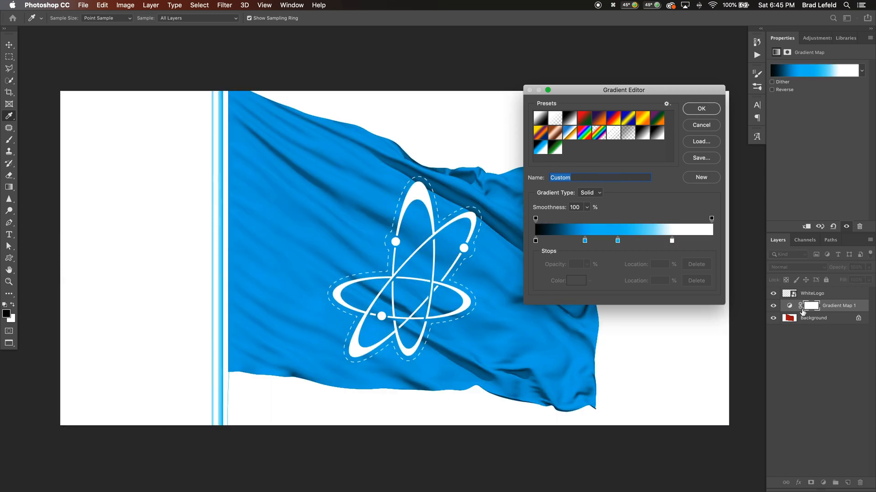
pyautogui.press('Return')
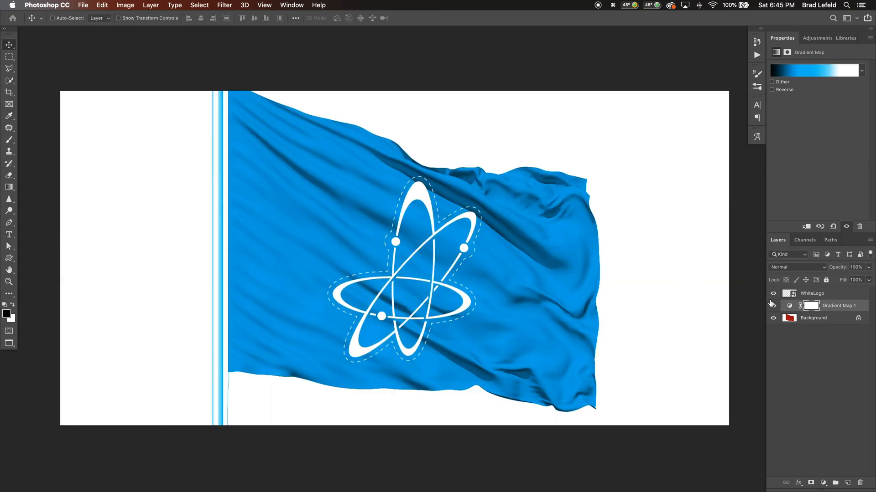
# Apply a Displace filter to the WhiteLogo layer with scales of 10, Stretch To Fit and Repeat Edge Pixels, using FlagDisplaceExample.psd as the map
pyautogui.click(816, 295)
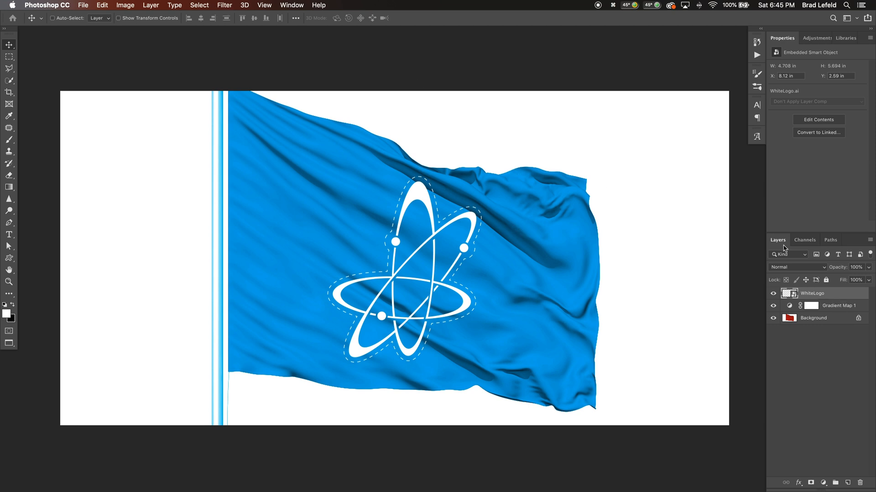
pyautogui.click(227, 8)
pyautogui.moveTo(272, 140)
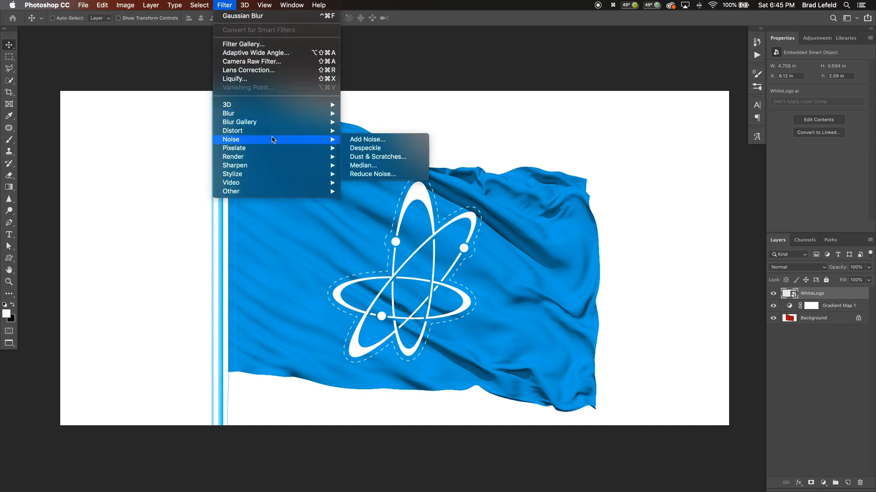
pyautogui.click(367, 133)
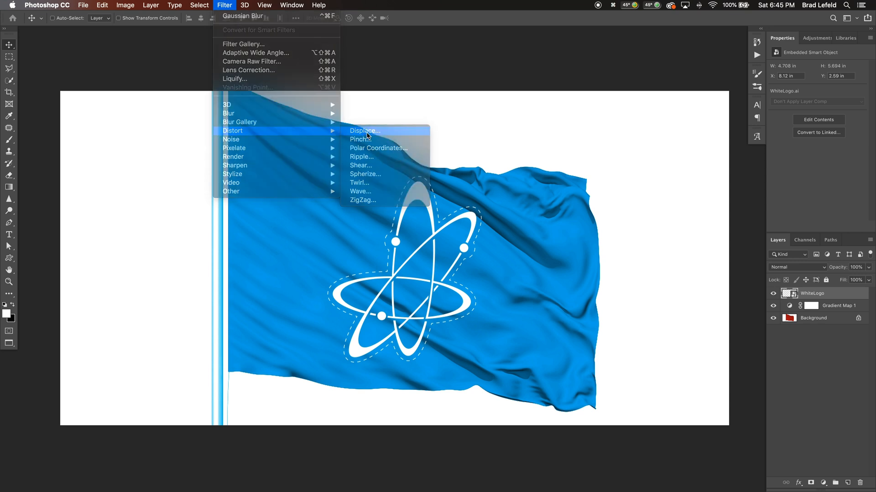
pyautogui.moveTo(163, 116); pyautogui.dragTo(177, 125)
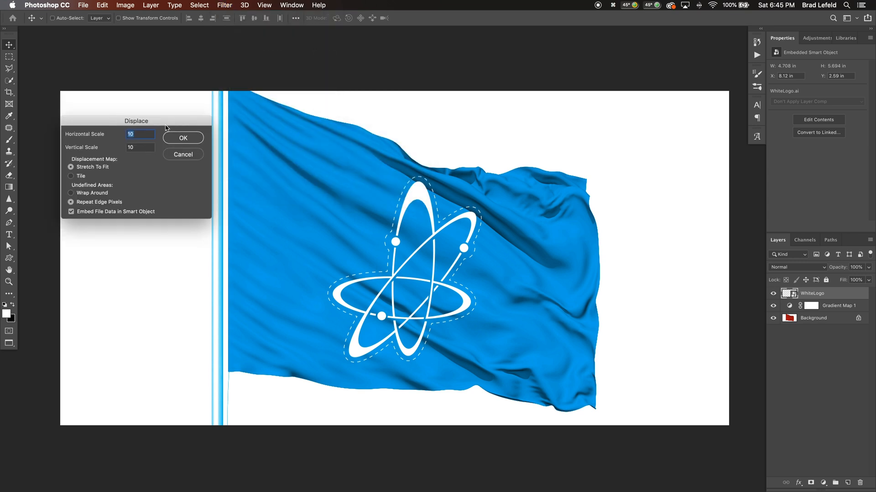
pyautogui.click(170, 139)
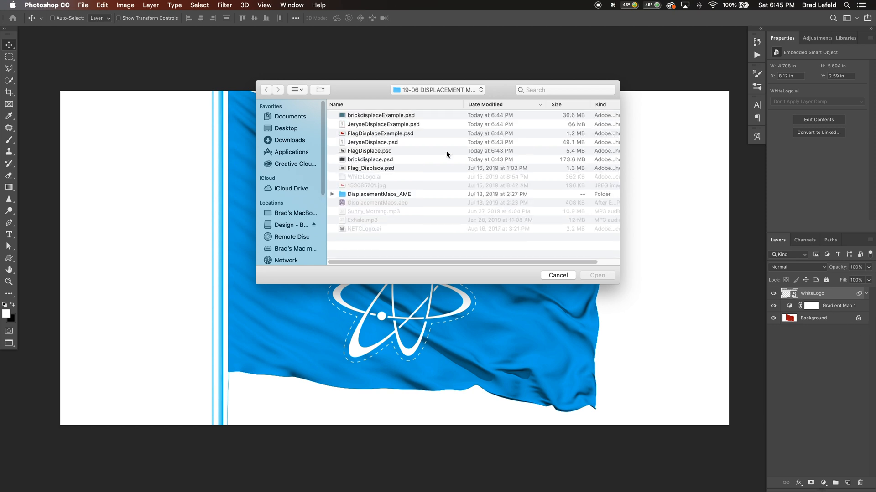
pyautogui.click(395, 134)
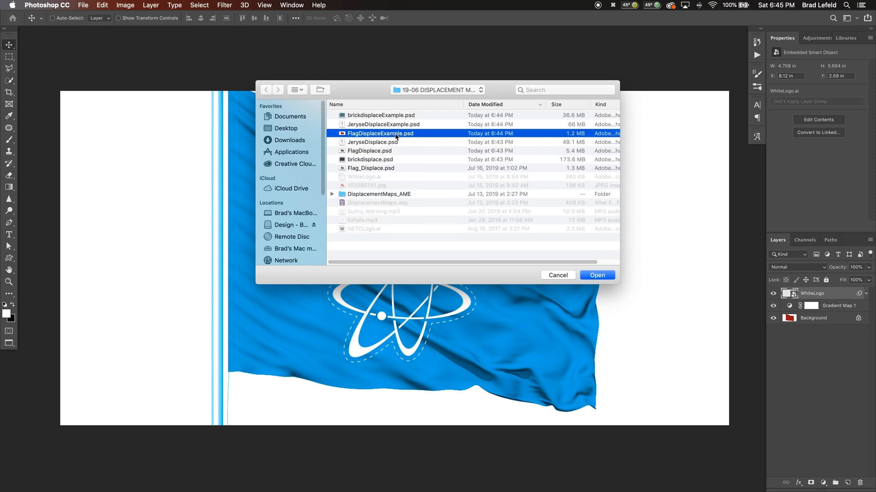
pyautogui.click(600, 276)
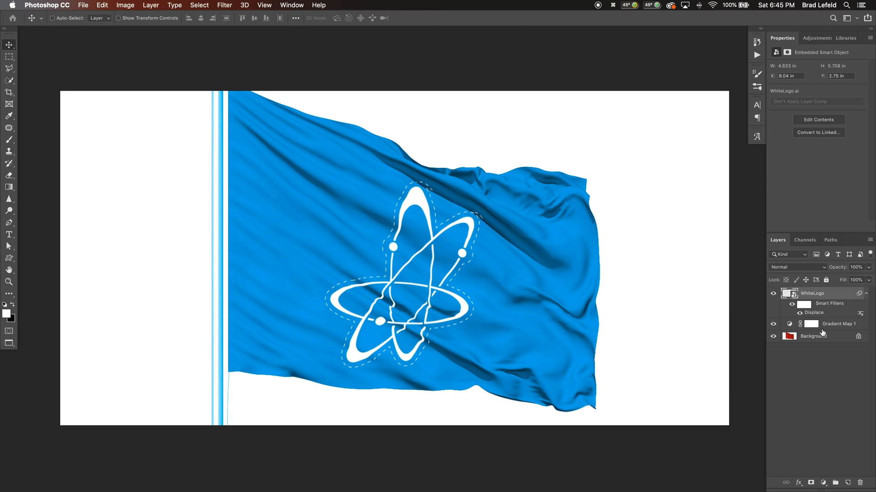
# Hide the logo's Displace filter, then enlarge the logo to about 5.03 by 6.10 in and nudge it to about X 7.97 in, Y 2.5 in
pyautogui.click(800, 314)
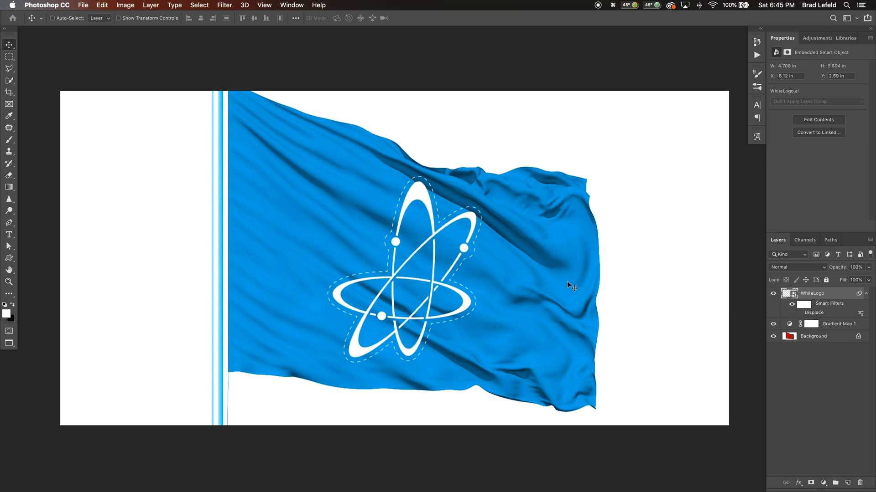
pyautogui.press('super+t')
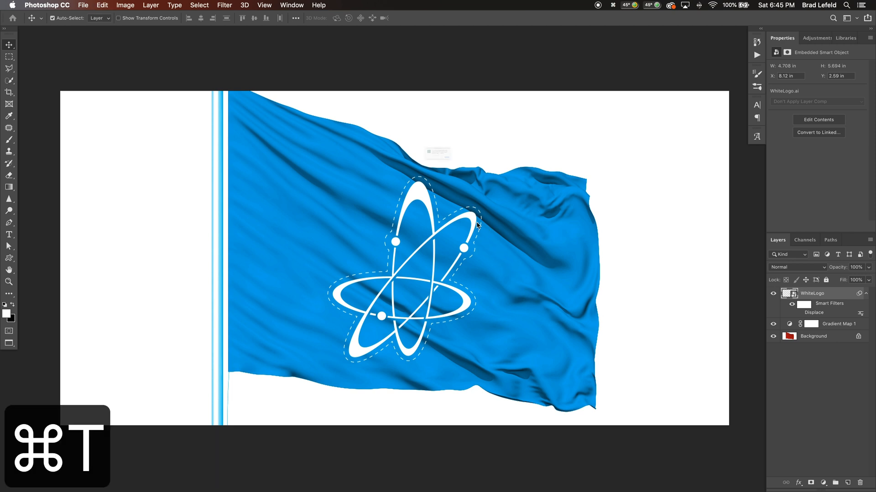
pyautogui.click(506, 184)
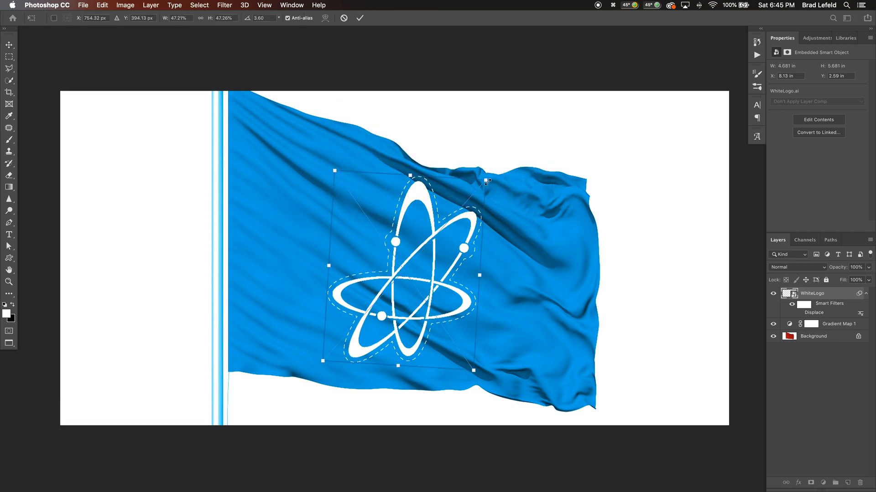
pyautogui.moveTo(487, 183); pyautogui.dragTo(491, 174)
pyautogui.press('Return')
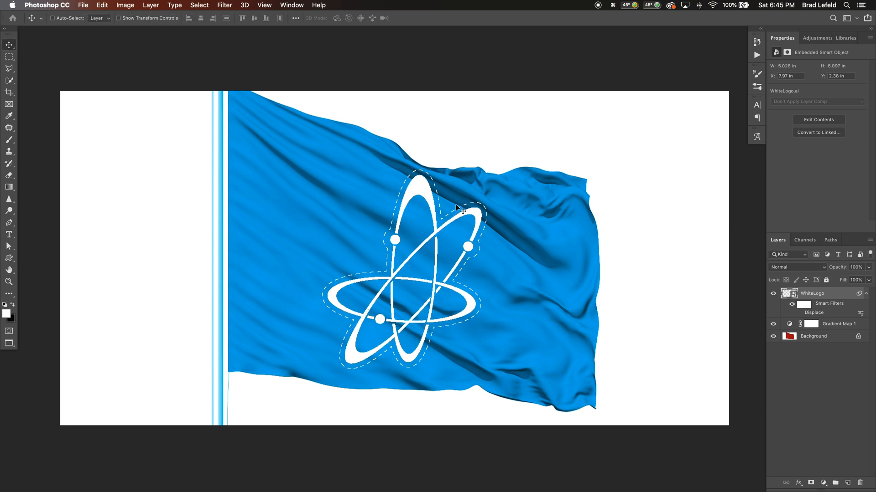
pyautogui.press('Up')
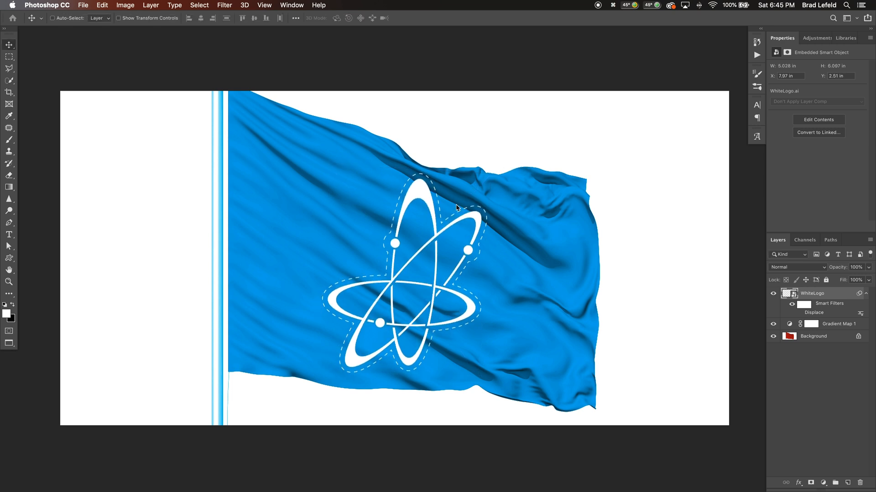
# Reapply the logo's Displace smart filter with FlagDisplaceExample.psd as the displacement map
pyautogui.doubleClick(812, 314)
pyautogui.click(184, 142)
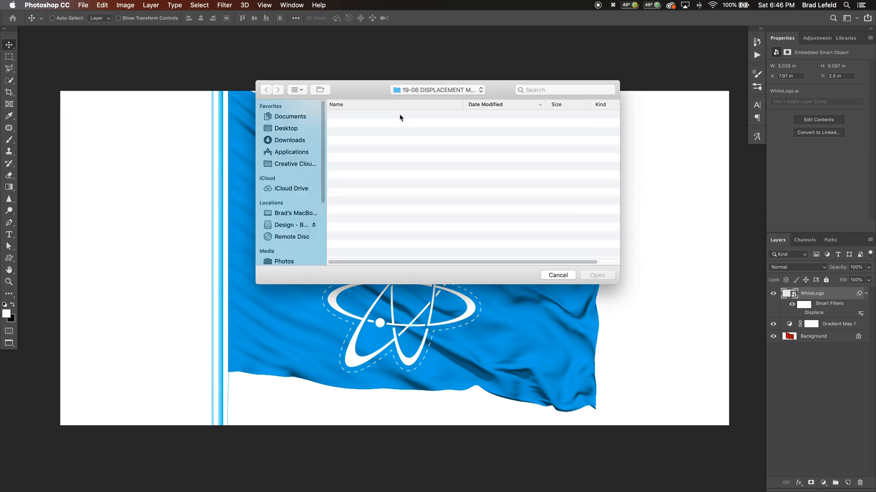
pyautogui.click(384, 117)
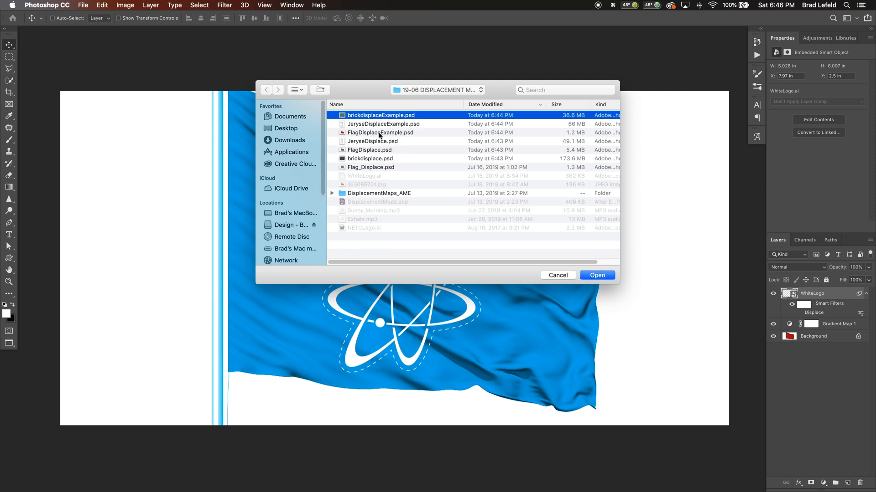
pyautogui.click(379, 133)
pyautogui.doubleClick(379, 133)
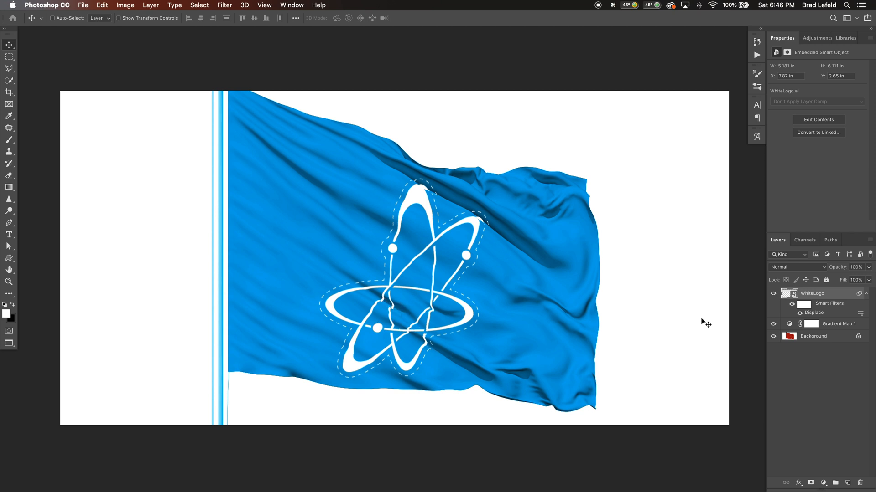
# Set the WhiteLogo layer's Blend If underlying-layer range to split shadows at 18/137 and highlights at 234
pyautogui.rightClick(785, 315)
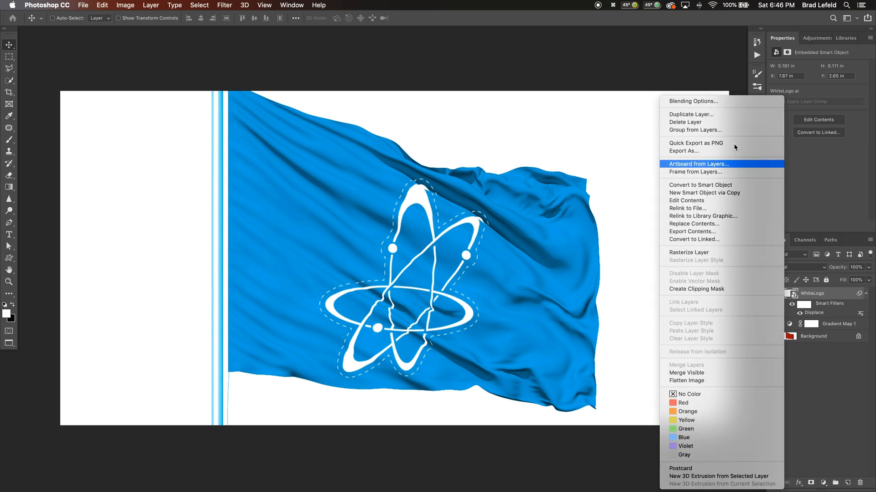
pyautogui.click(713, 104)
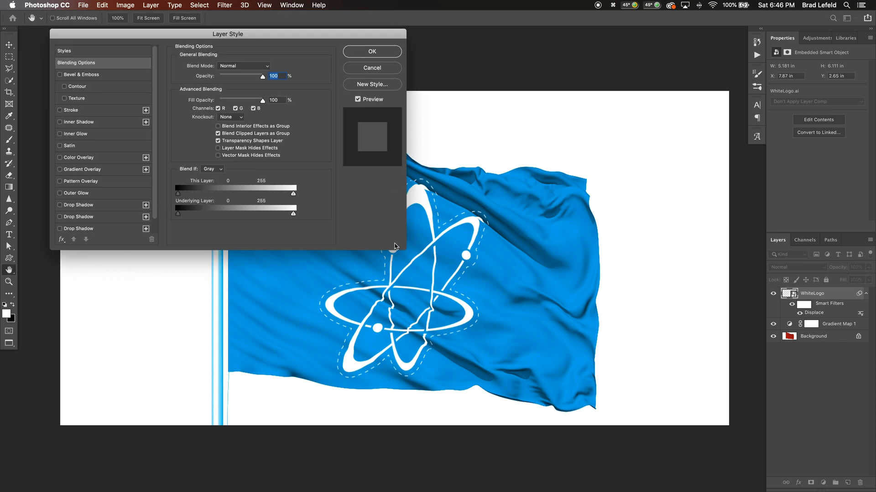
pyautogui.moveTo(500, 243); pyautogui.dragTo(544, 237)
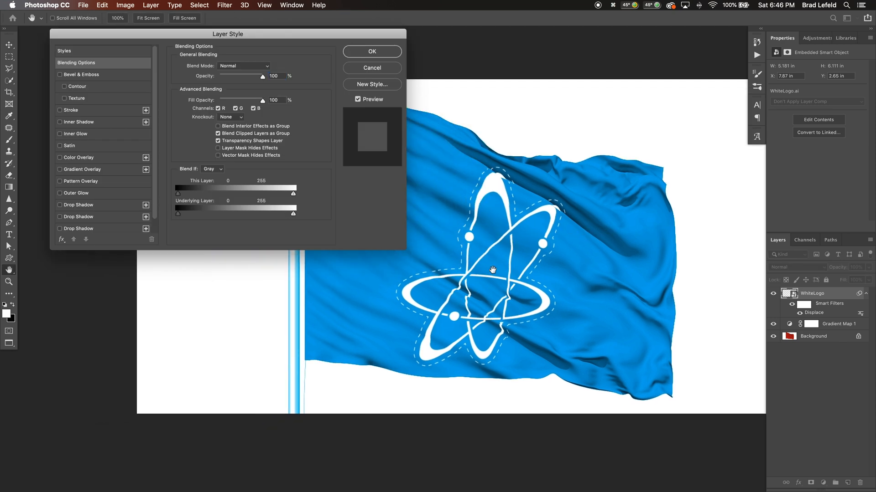
pyautogui.moveTo(501, 259); pyautogui.dragTo(514, 245)
pyautogui.moveTo(510, 252); pyautogui.dragTo(506, 259)
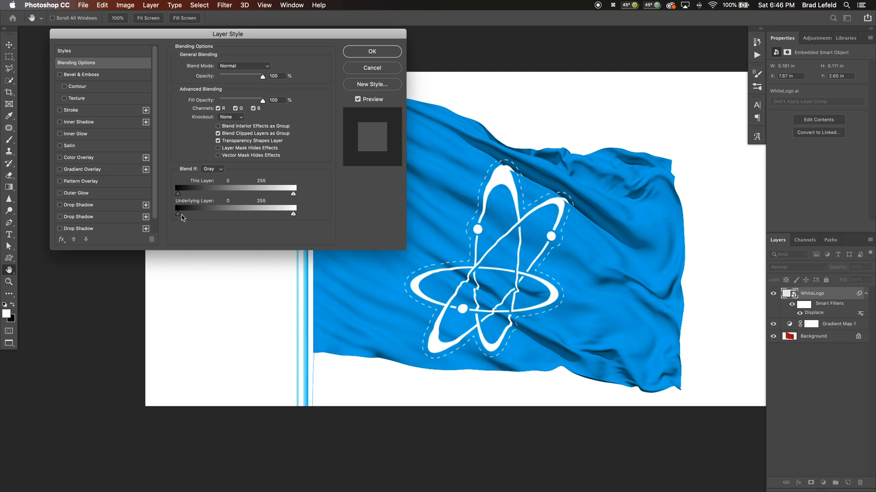
pyautogui.press('alt')
pyautogui.moveTo(182, 218); pyautogui.dragTo(210, 217)
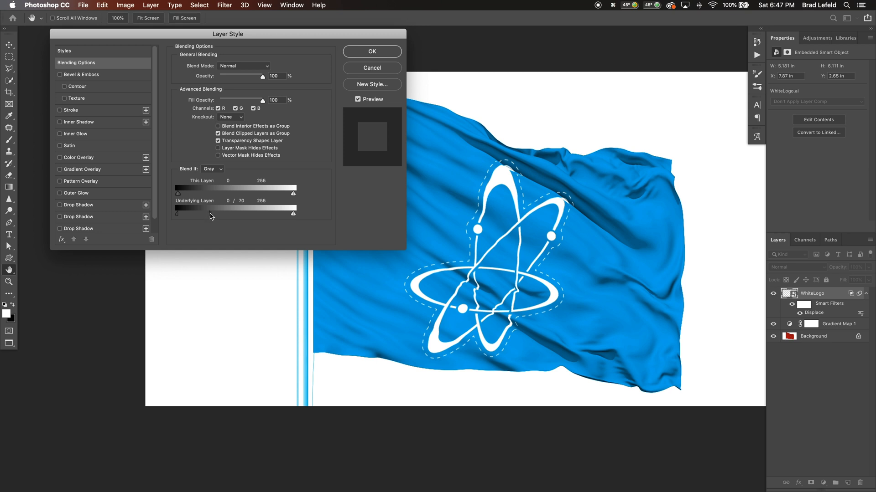
pyautogui.moveTo(210, 216); pyautogui.dragTo(239, 219)
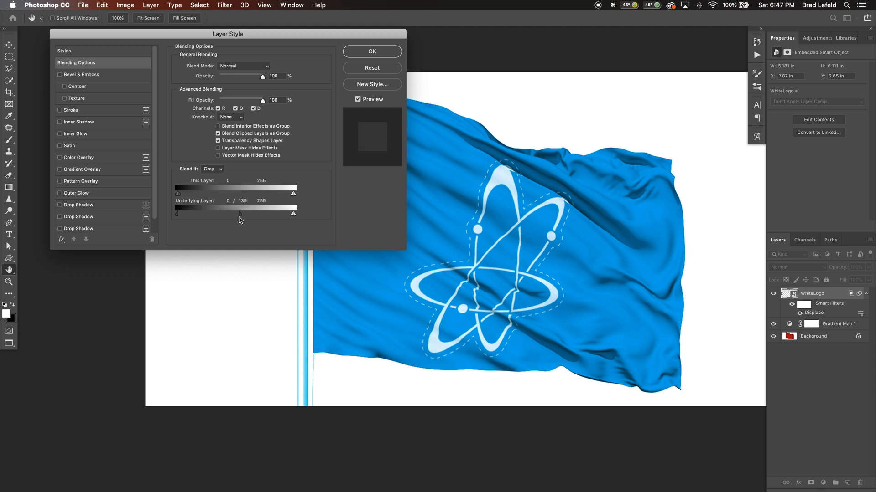
pyautogui.moveTo(294, 217); pyautogui.dragTo(243, 217)
pyautogui.moveTo(178, 215); pyautogui.dragTo(185, 216)
pyautogui.press('Return')
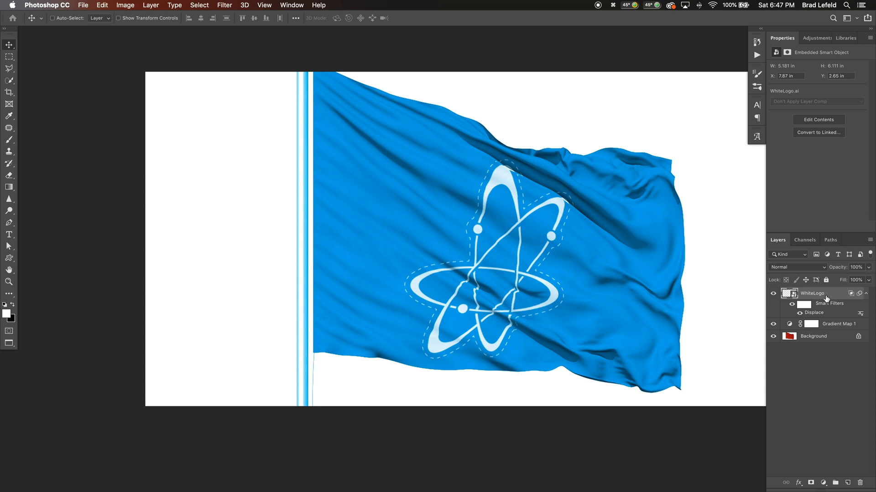
# Duplicate the WhiteLogo layer, giving the copy the Color blend mode and an underlying-layer Blend If range reset to 0 and 255
pyautogui.press('super+j')
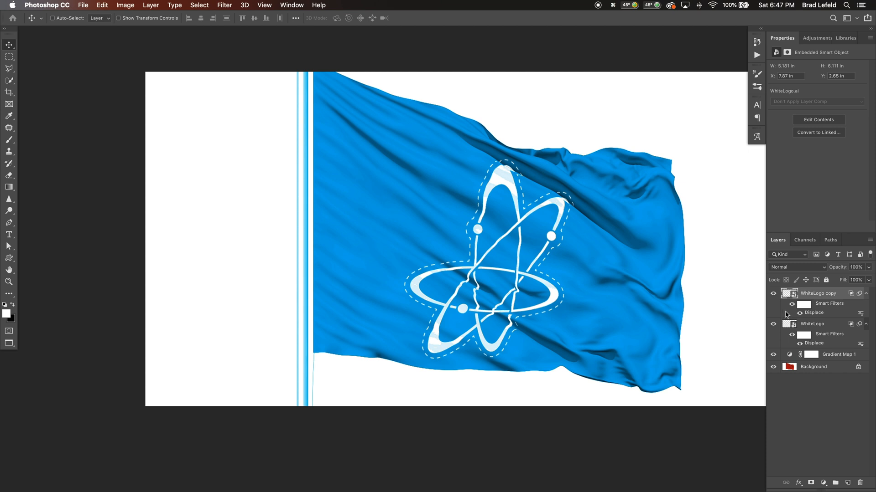
pyautogui.doubleClick(785, 313)
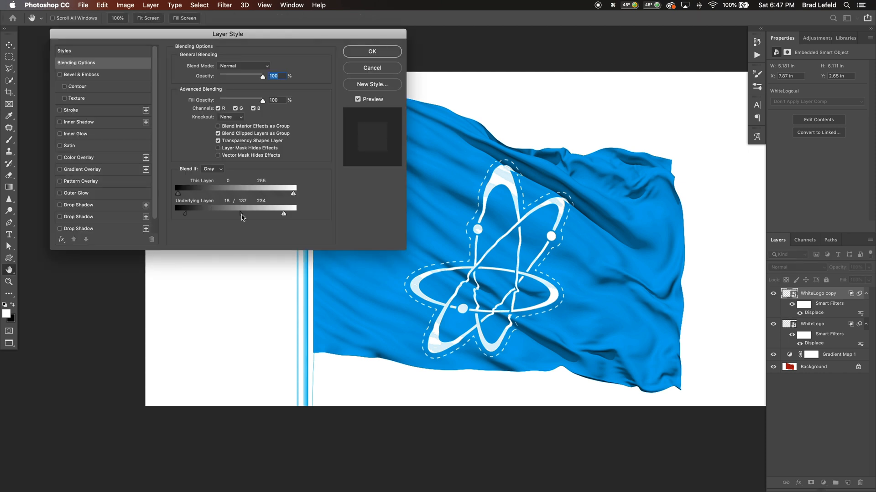
pyautogui.moveTo(241, 214); pyautogui.dragTo(146, 218)
pyautogui.moveTo(284, 215); pyautogui.dragTo(302, 219)
pyautogui.moveTo(190, 215); pyautogui.dragTo(146, 215)
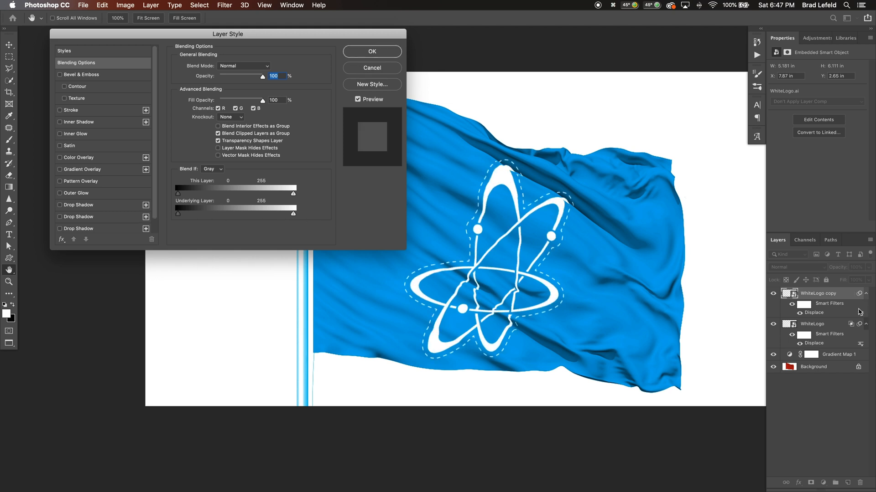
pyautogui.press('Return')
pyautogui.click(803, 267)
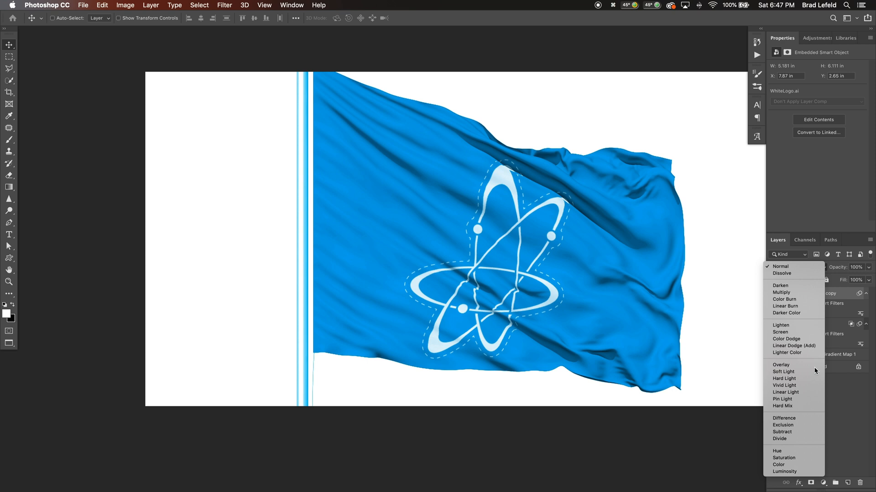
pyautogui.click(793, 465)
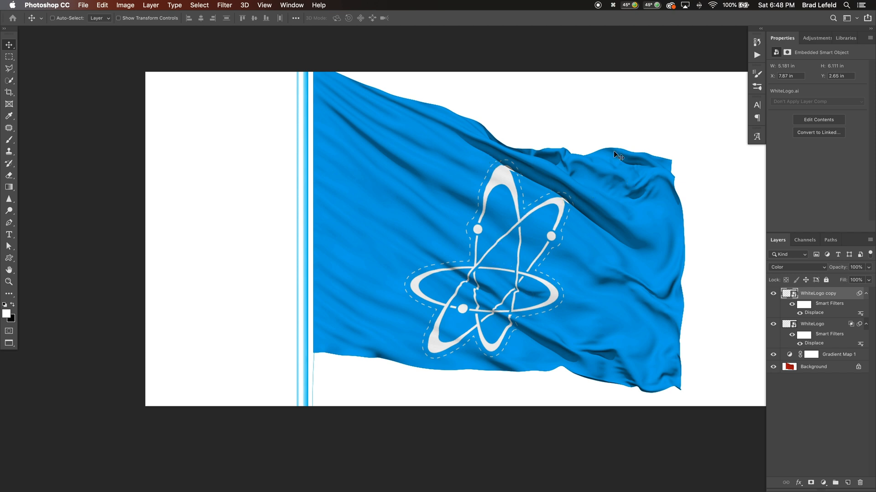
# Delete both WhiteLogo layers and change the Gradient Map adjustment to the black-to-green-to-white gradient preset
pyautogui.keyDown('shift'); pyautogui.click(816, 327); pyautogui.keyUp('shift')
pyautogui.press('Delete')
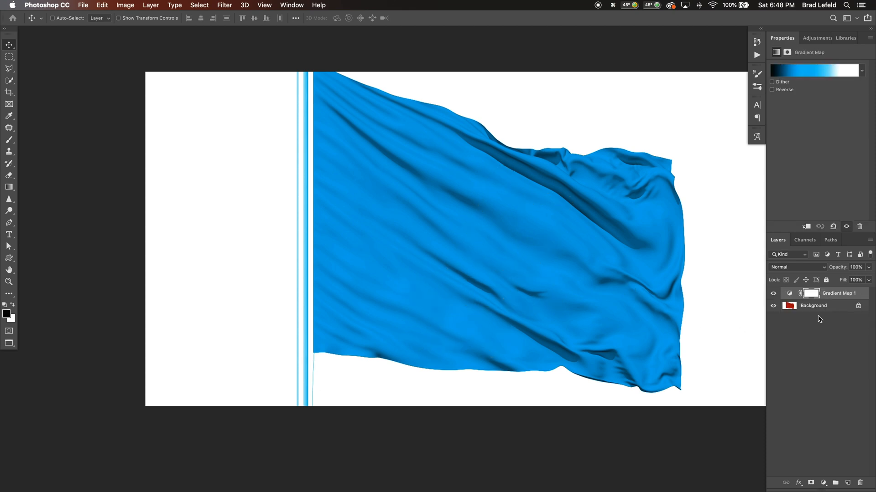
pyautogui.click(803, 74)
pyautogui.click(555, 147)
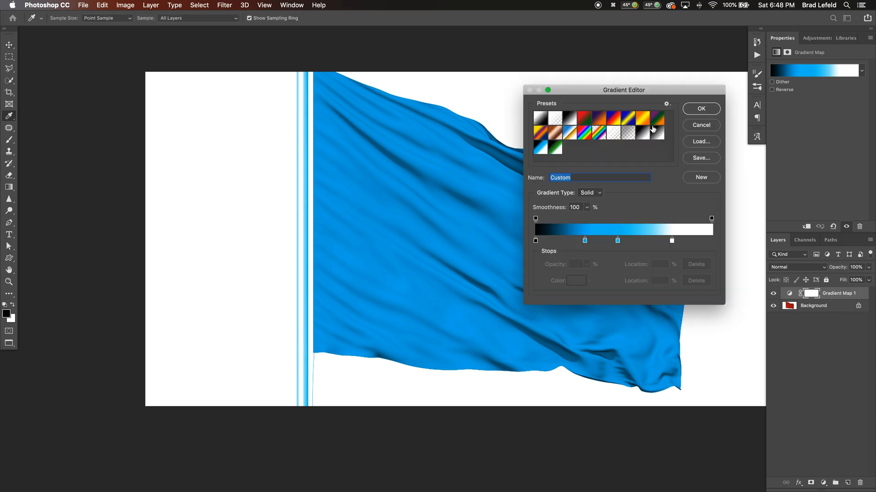
pyautogui.click(694, 110)
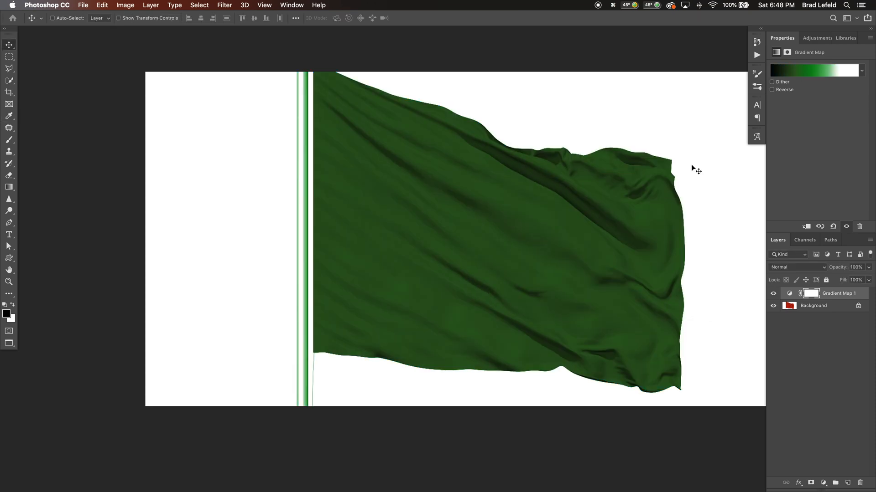
# Switch to Finder and place NETCLogo.ai from the 19-06 DISPLACEMENT MAPS Fabric folder onto the flag, cropped to its bounding box
pyautogui.press('super+Tab')
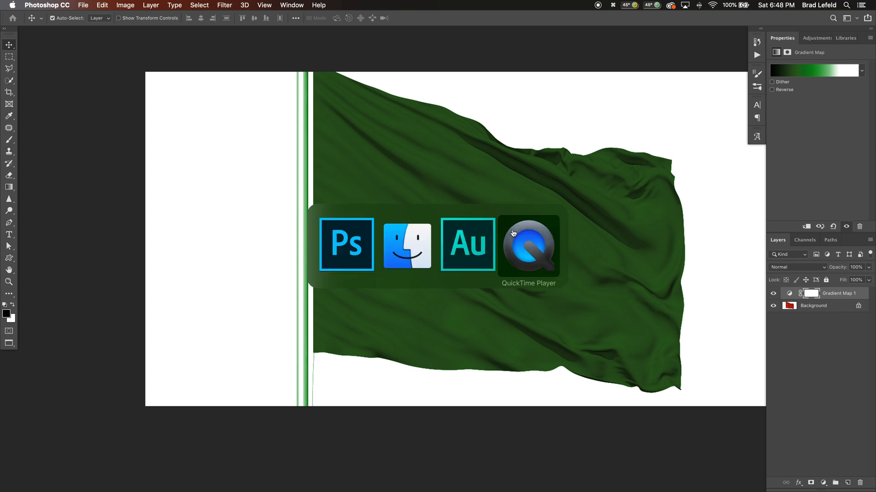
pyautogui.click(402, 246)
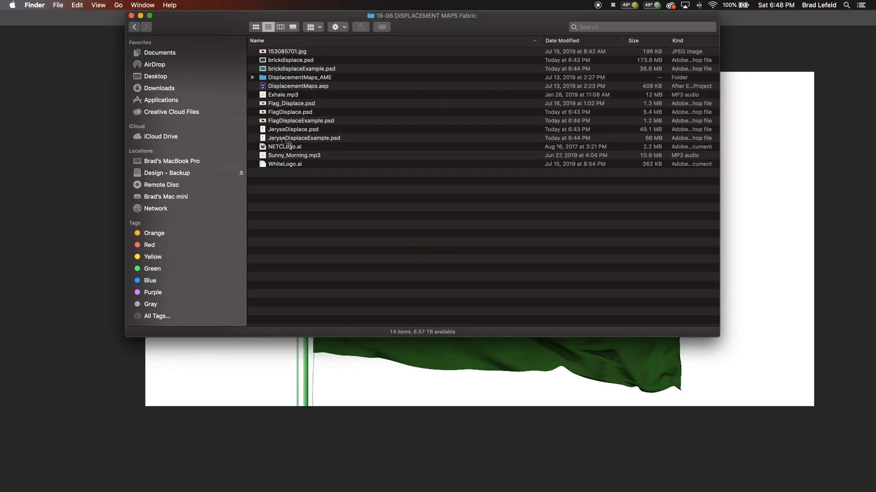
pyautogui.moveTo(285, 146); pyautogui.dragTo(477, 354)
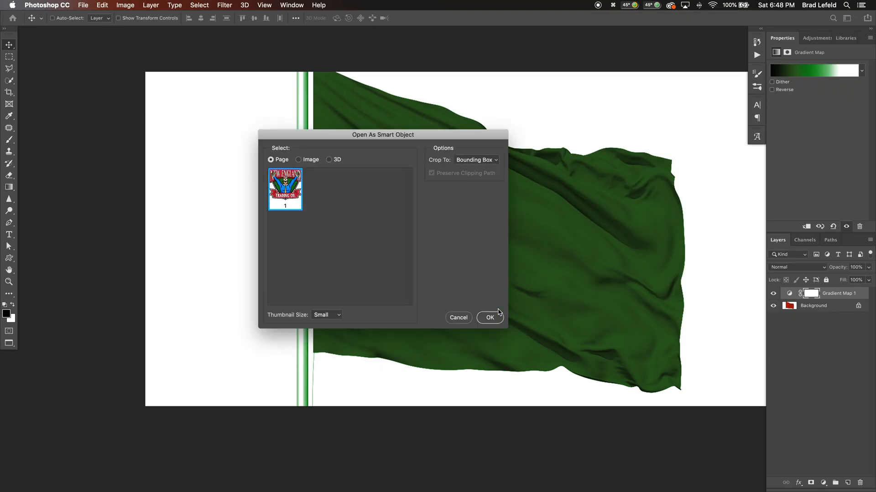
pyautogui.click(500, 316)
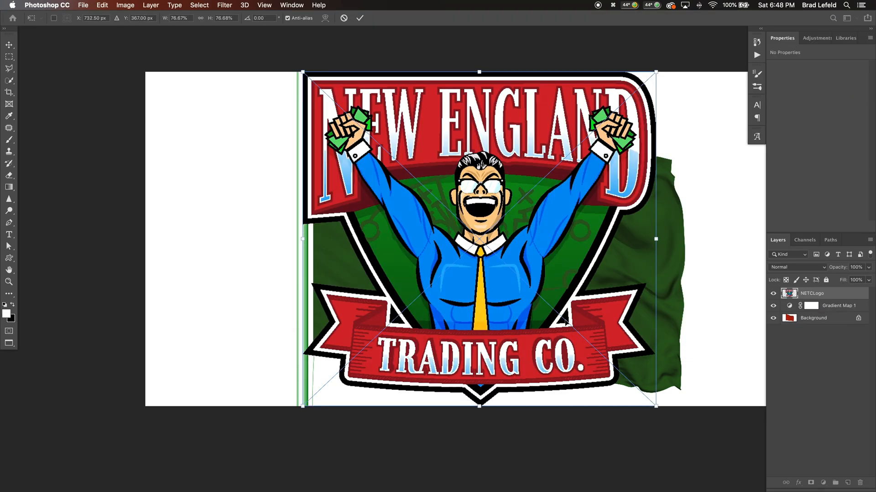
# Scale the NETC logo to about 41.5%, rotate it about 7.65°, and position it in the middle of the flag
pyautogui.press('super+t')
pyautogui.moveTo(657, 71); pyautogui.dragTo(591, 169)
pyautogui.moveTo(488, 240); pyautogui.dragTo(504, 228)
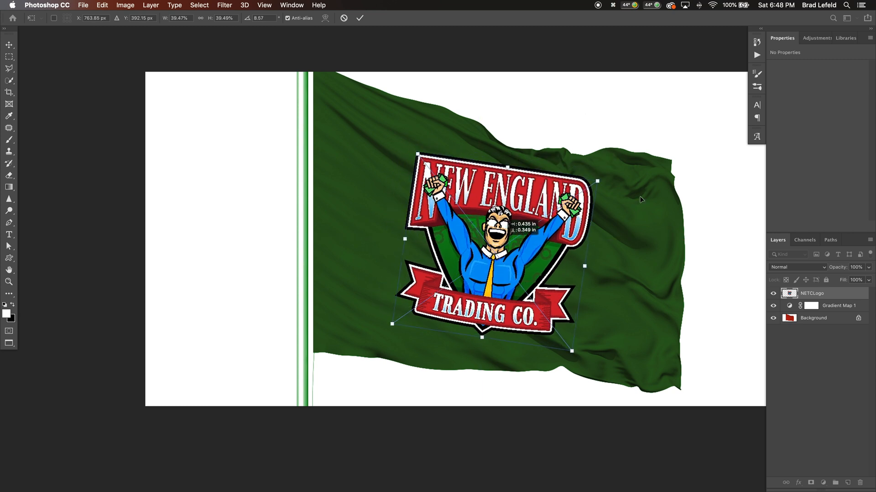
pyautogui.moveTo(599, 179); pyautogui.dragTo(618, 200)
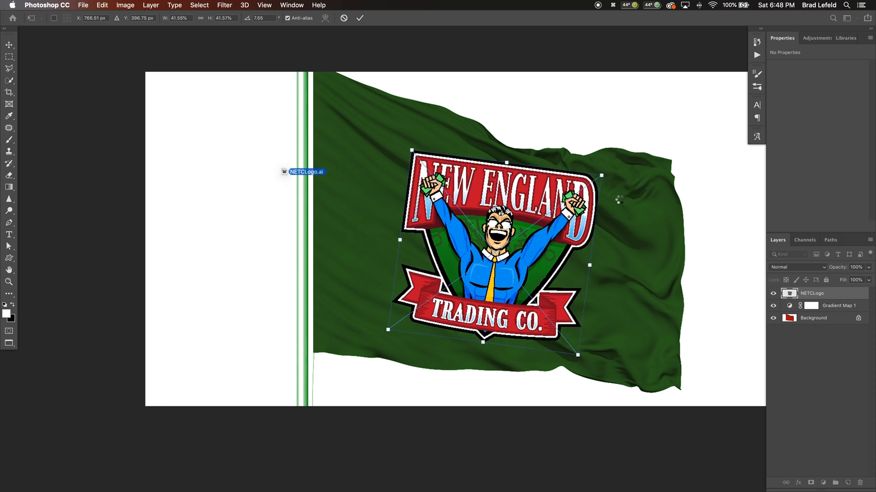
pyautogui.press('Return')
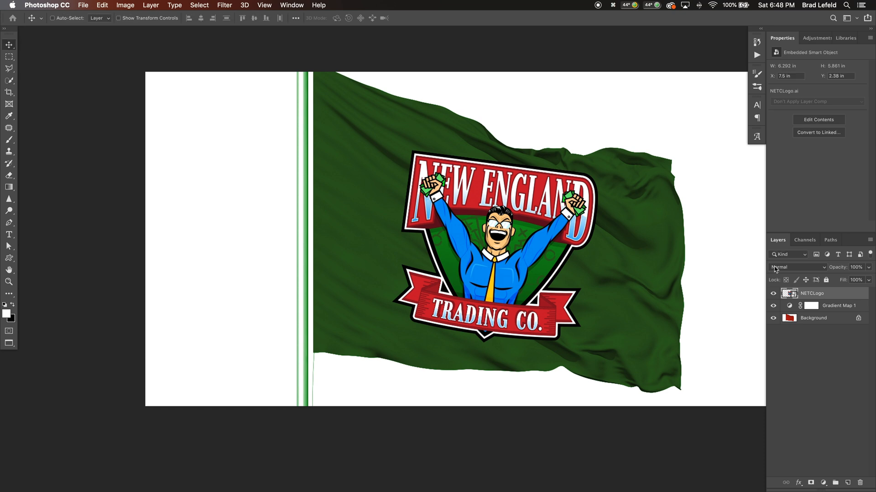
# Apply a Displace filter to the NETCLogo layer with horizontal and vertical scale 10, using FlagDisplaceExample.psd as the map
pyautogui.click(224, 5)
pyautogui.moveTo(260, 133)
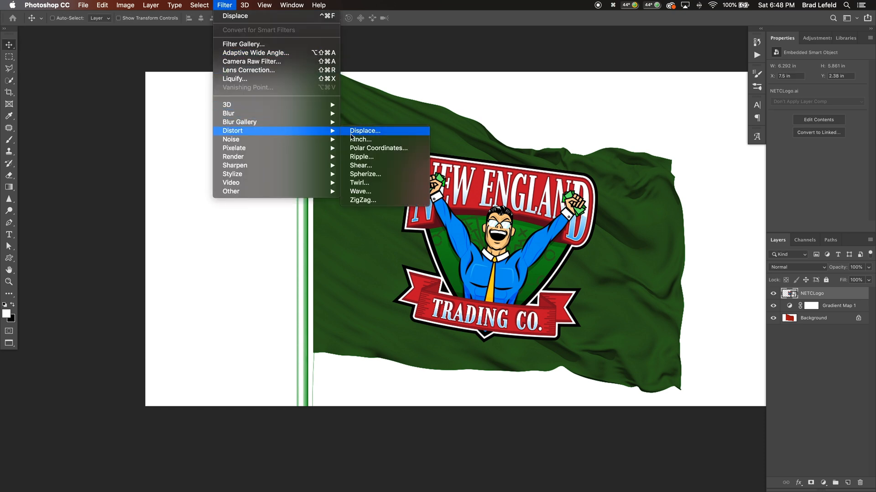
pyautogui.click(353, 133)
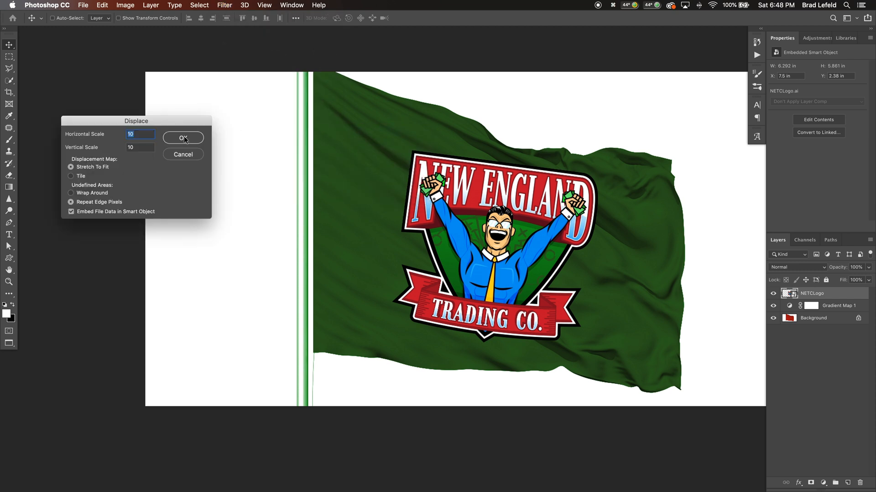
pyautogui.click(184, 138)
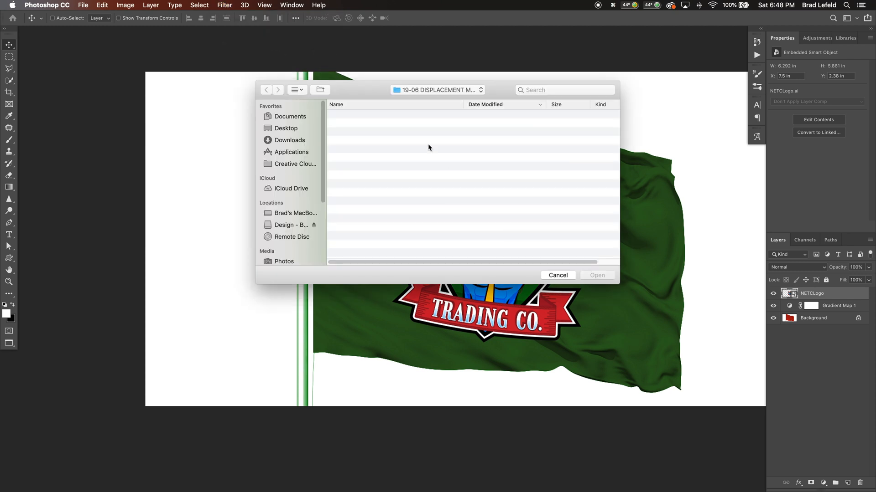
pyautogui.click(379, 133)
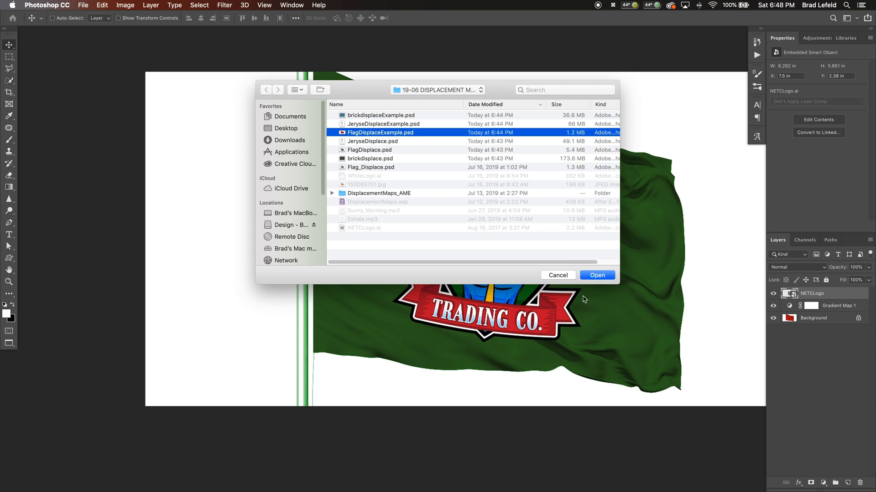
pyautogui.click(597, 275)
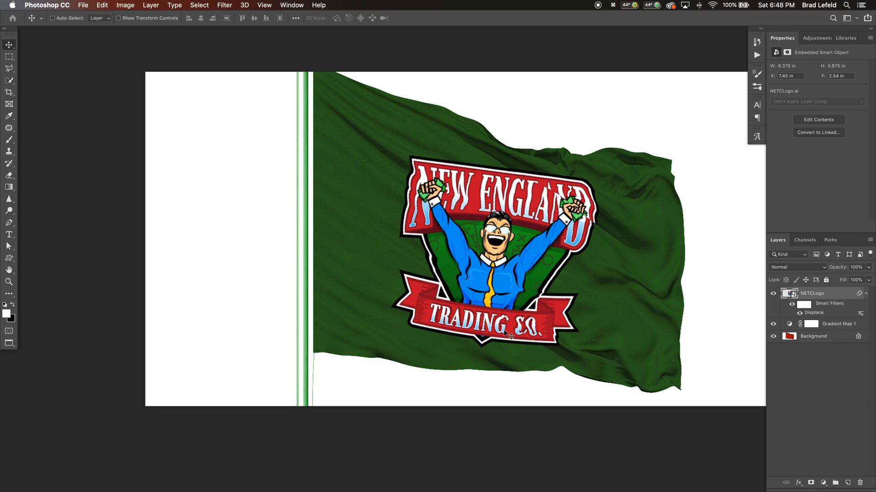
# Try horizontal and vertical scales of 25 in the NETCLogo layer's Displace filter, using FlagDisplaceExample.psd as the map
pyautogui.doubleClick(813, 314)
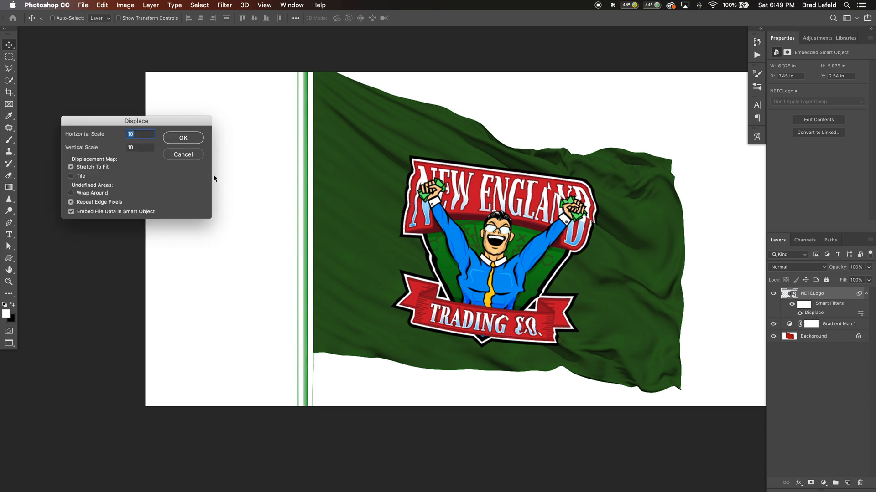
pyautogui.write('2525')
pyautogui.press('Return')
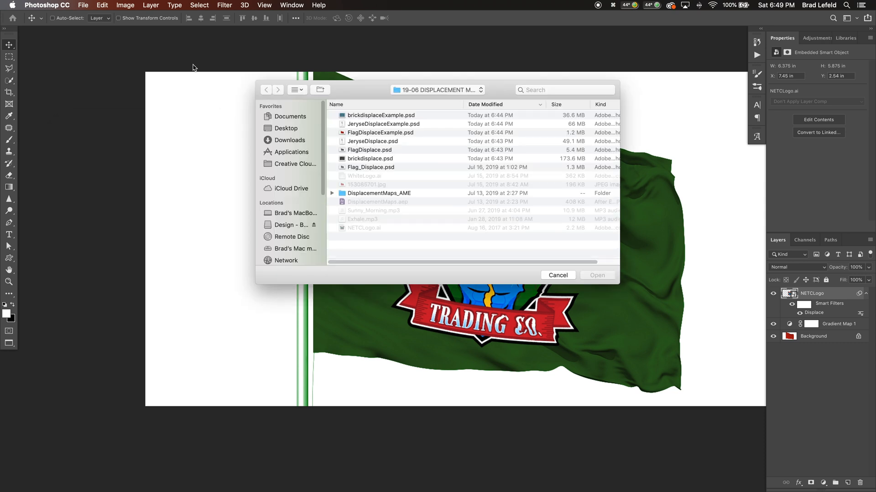
pyautogui.click(356, 135)
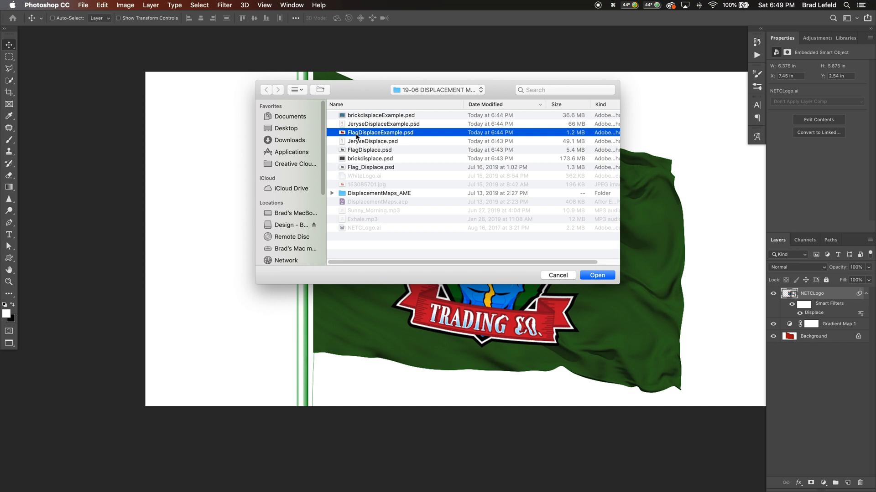
pyautogui.doubleClick(356, 135)
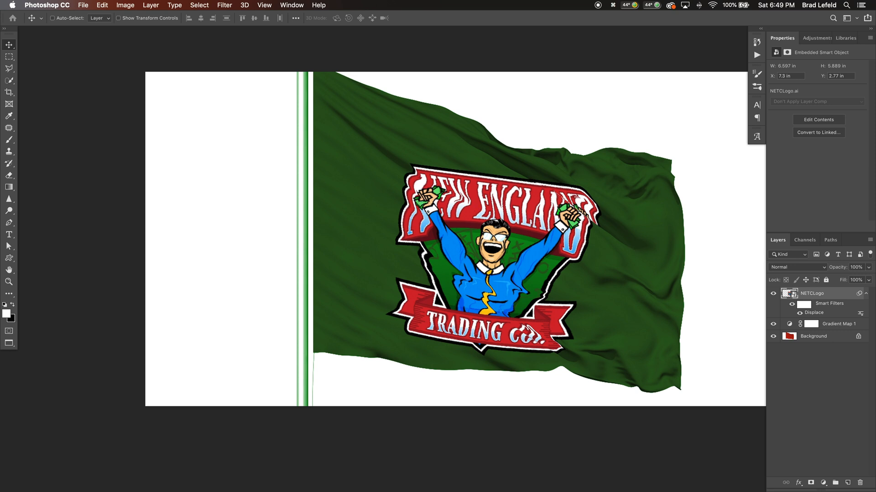
# Lower the scale of the NETCLogo layer's Displace filter and reapply it with FlagDisplaceExample.psd as the map
pyautogui.doubleClick(817, 315)
pyautogui.write('15')
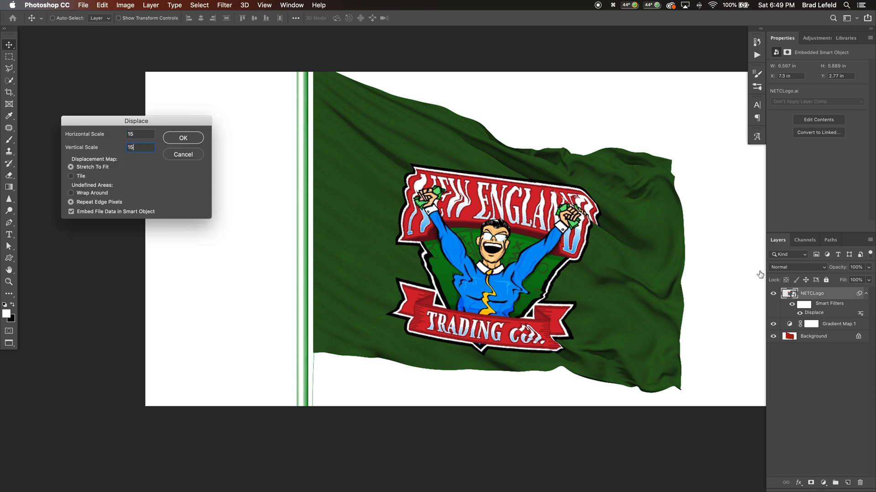
pyautogui.press('Return')
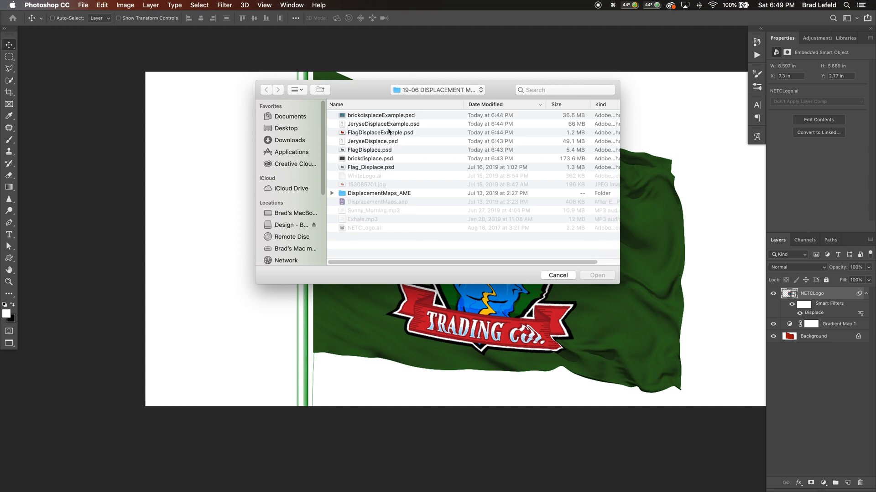
pyautogui.click(389, 133)
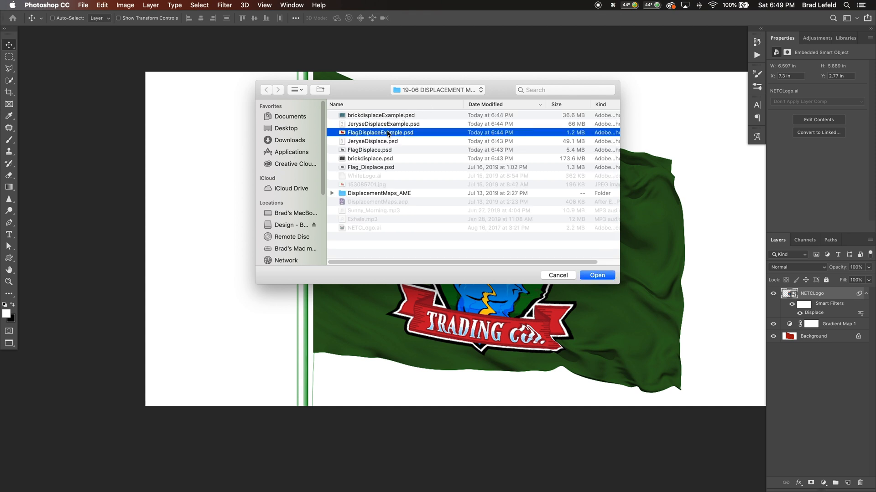
pyautogui.press('Return')
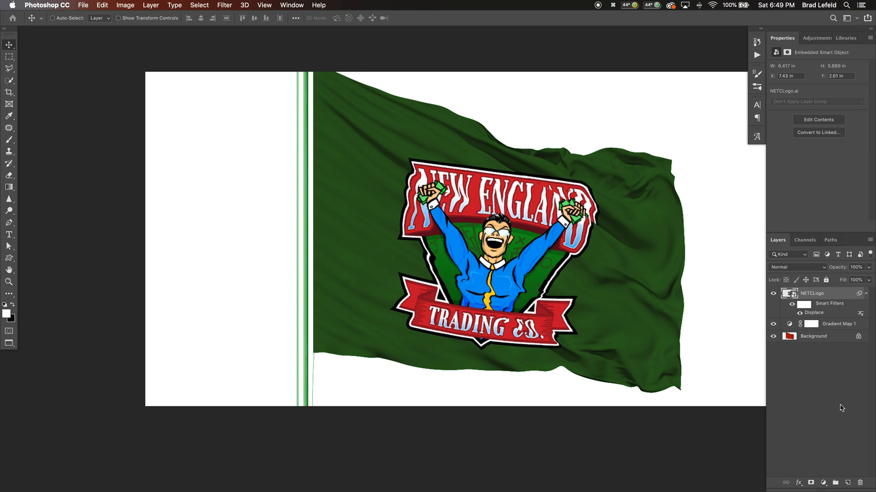
# Add a white (ffffff) Color Overlay effect at 100% opacity to the NETCLogo layer
pyautogui.rightClick(787, 315)
pyautogui.click(814, 396)
pyautogui.click(798, 482)
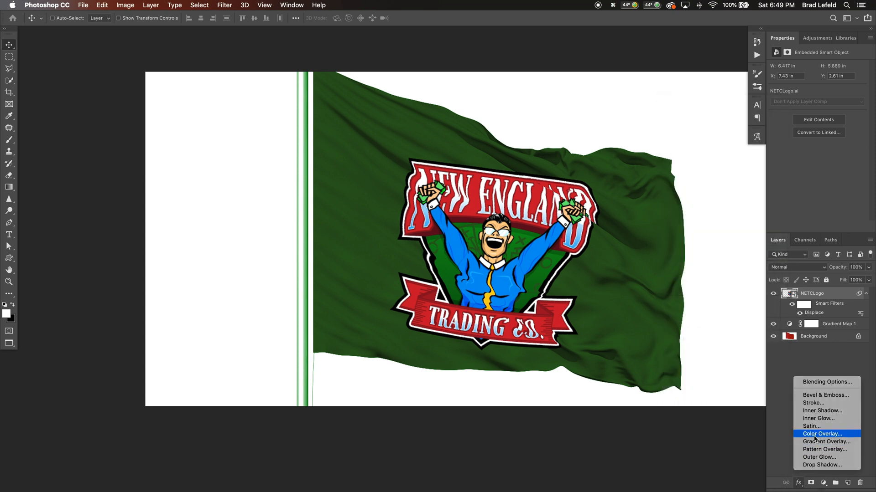
pyautogui.click(821, 358)
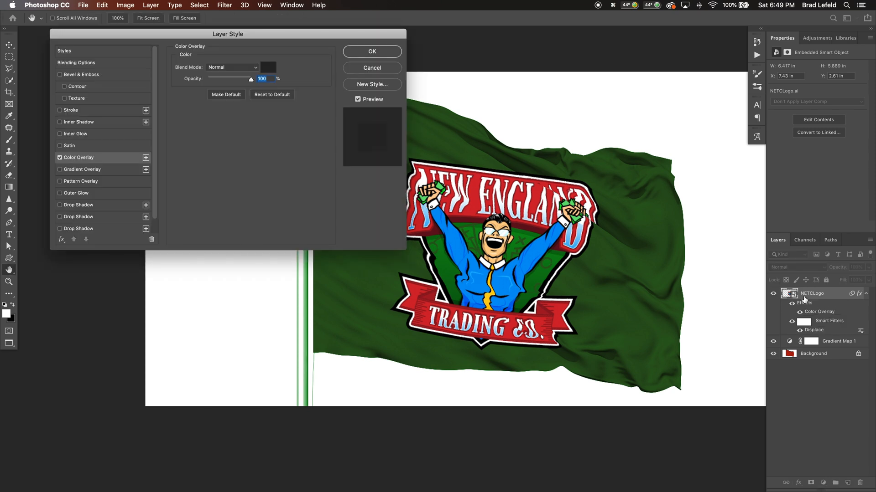
pyautogui.click(267, 68)
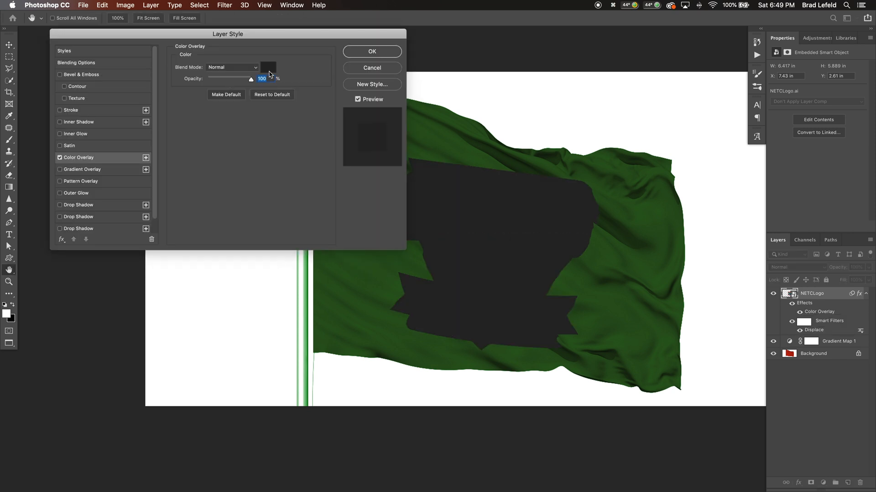
pyautogui.moveTo(52, 267); pyautogui.dragTo(31, 264)
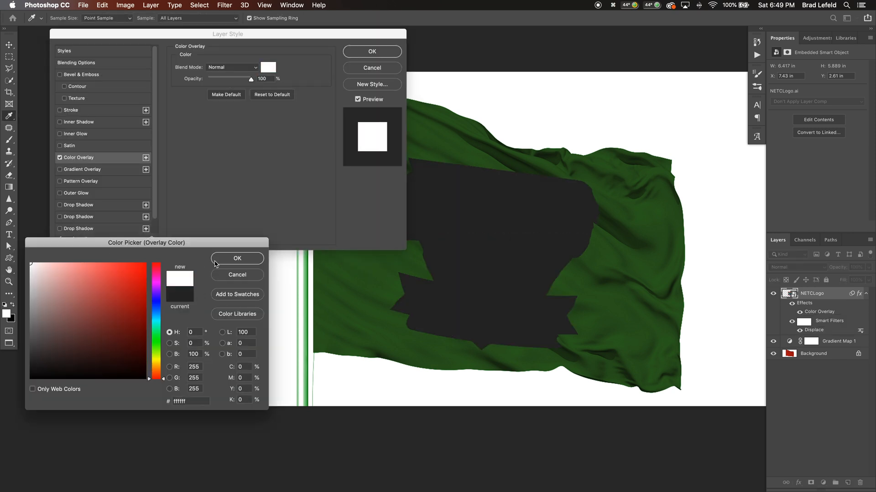
pyautogui.press('Return')
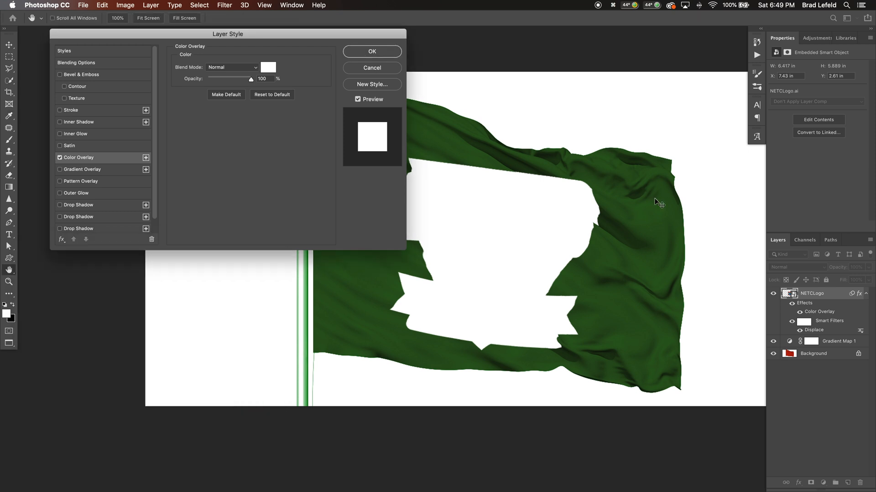
pyautogui.press('Return')
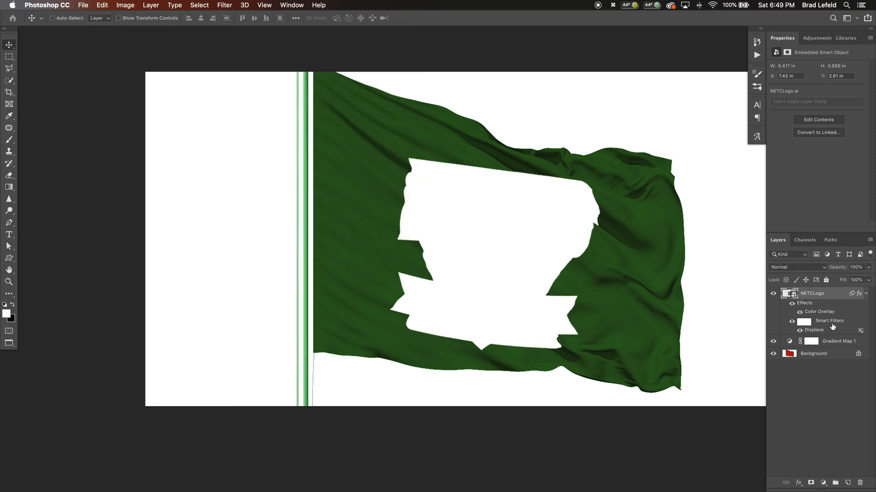
# Set the NETCLogo layer's Blend If underlying-layer range to split shadows at 3/77 and highlights at 239
pyautogui.doubleClick(786, 333)
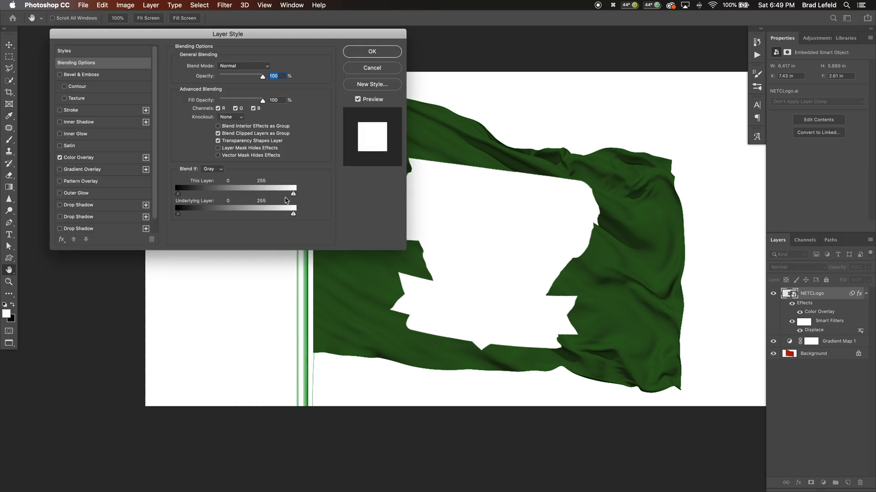
pyautogui.moveTo(180, 217); pyautogui.dragTo(209, 216)
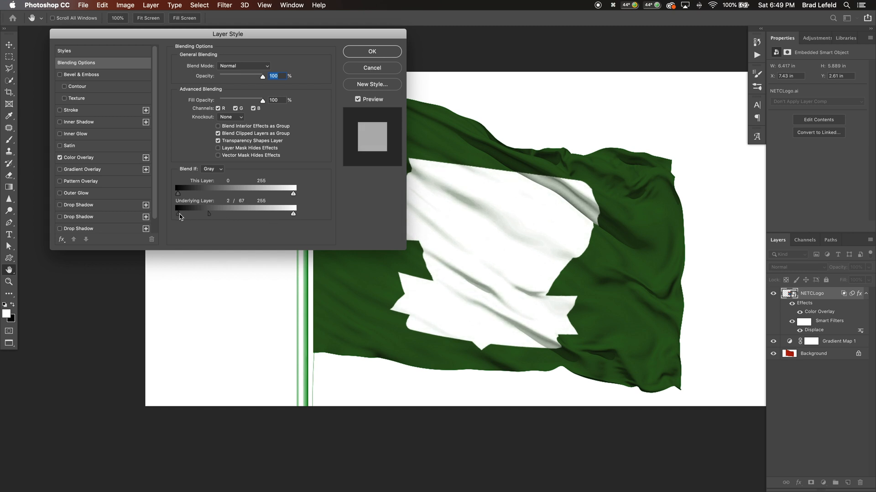
pyautogui.moveTo(181, 217); pyautogui.dragTo(215, 217)
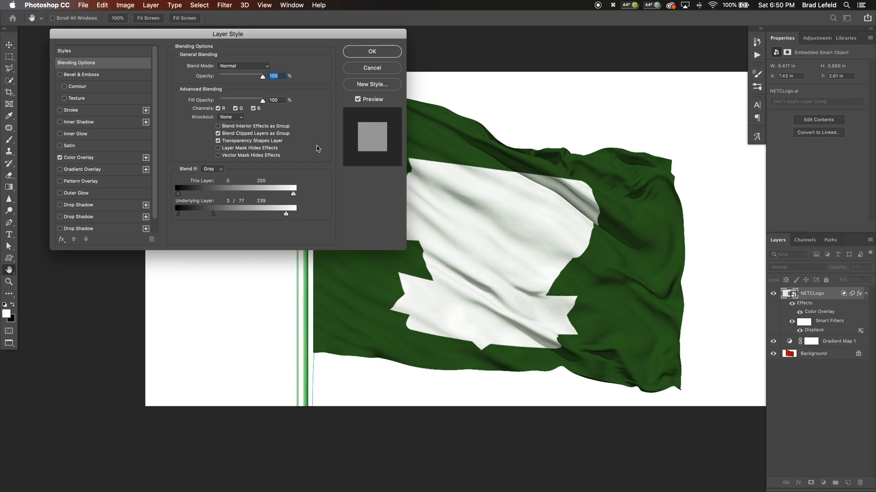
pyautogui.press('Return')
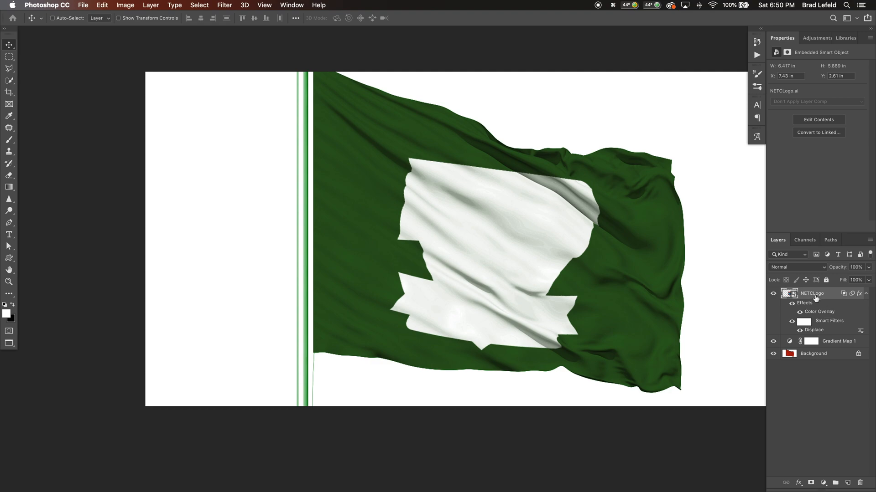
# Duplicate the NETCLogo layer, hiding the copy's Color Overlay and resetting its underlying-layer Blend If range to 0 and 255
pyautogui.press('super+j')
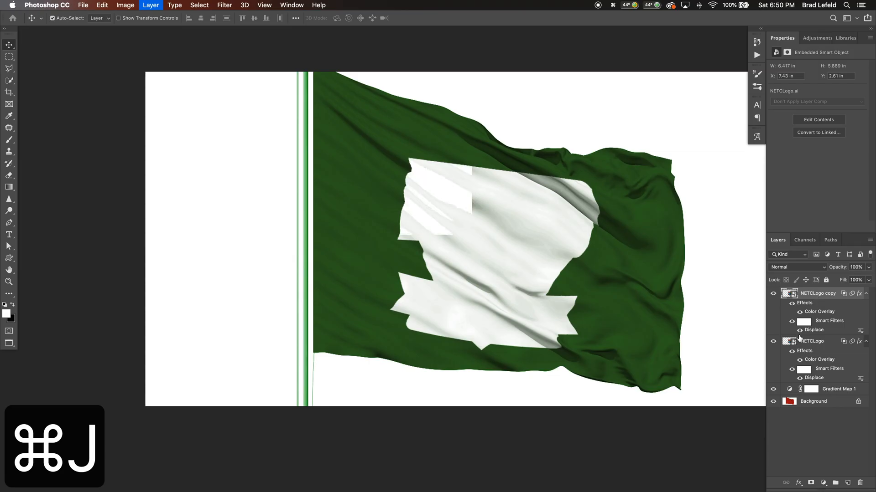
pyautogui.click(799, 312)
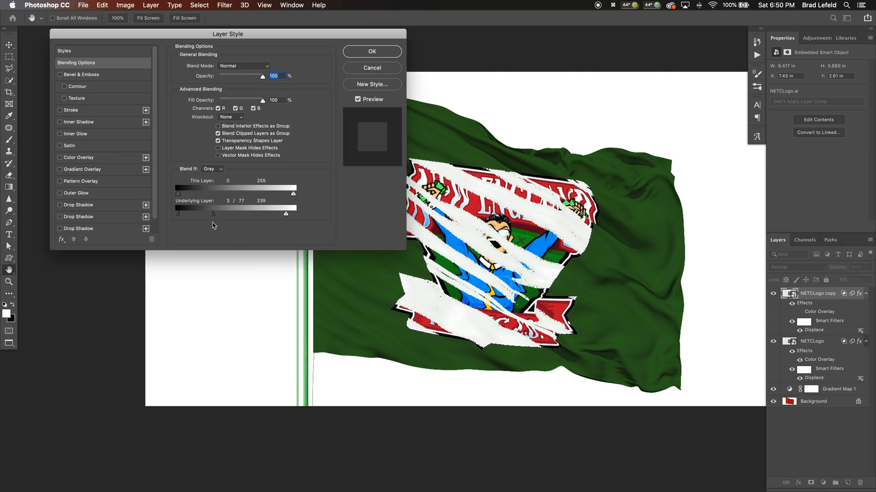
pyautogui.moveTo(214, 213); pyautogui.dragTo(177, 213)
pyautogui.moveTo(284, 215); pyautogui.dragTo(307, 217)
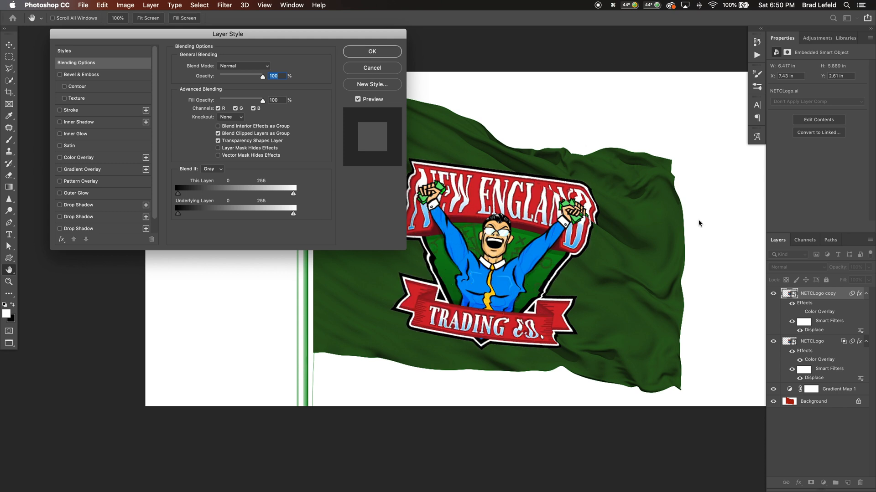
pyautogui.press('Return')
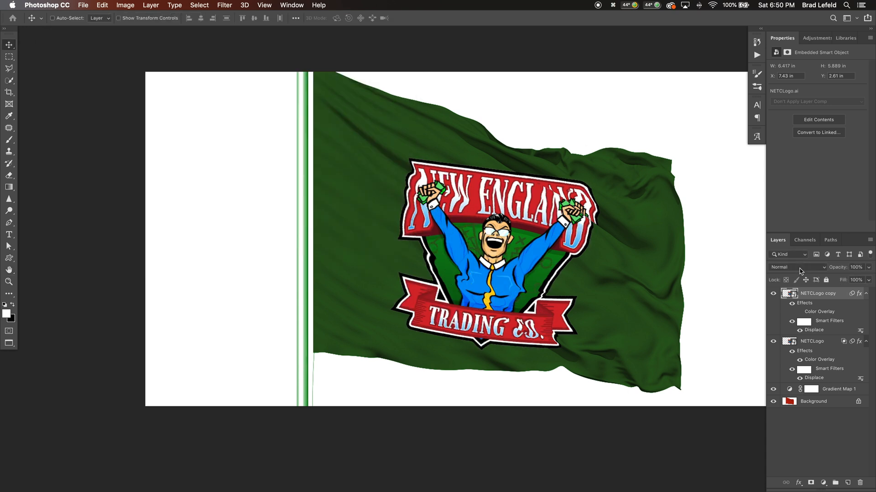
# Set the NETCLogo copy layer's blend mode to Multiply
pyautogui.click(799, 271)
pyautogui.click(799, 271)
pyautogui.click(794, 270)
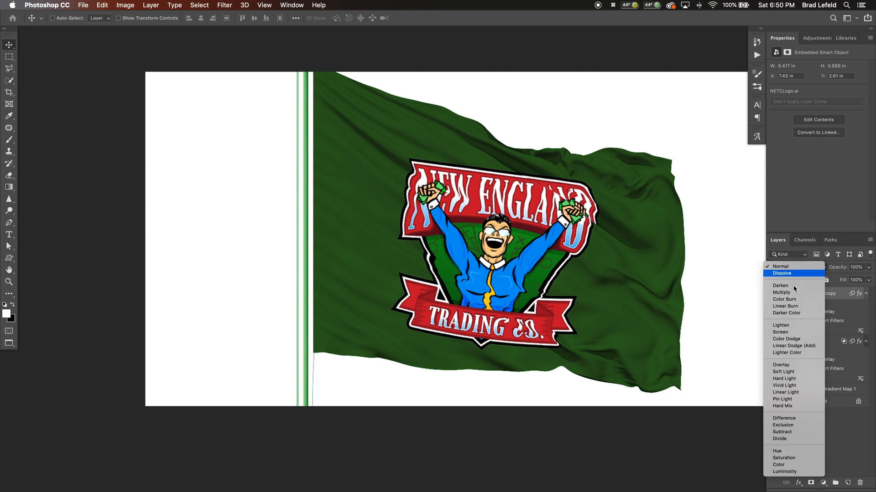
pyautogui.click(794, 293)
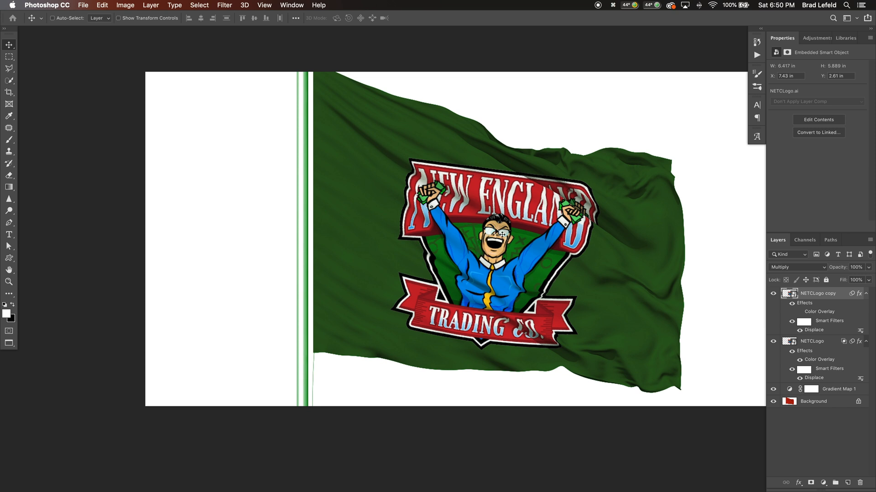
# Switch to the basketball uniform document and place NETCLogo.ai from the 19-06 DISPLACEMENT MAPS Fabric folder as a smart object cropped to Bounding Box
pyautogui.press('super')
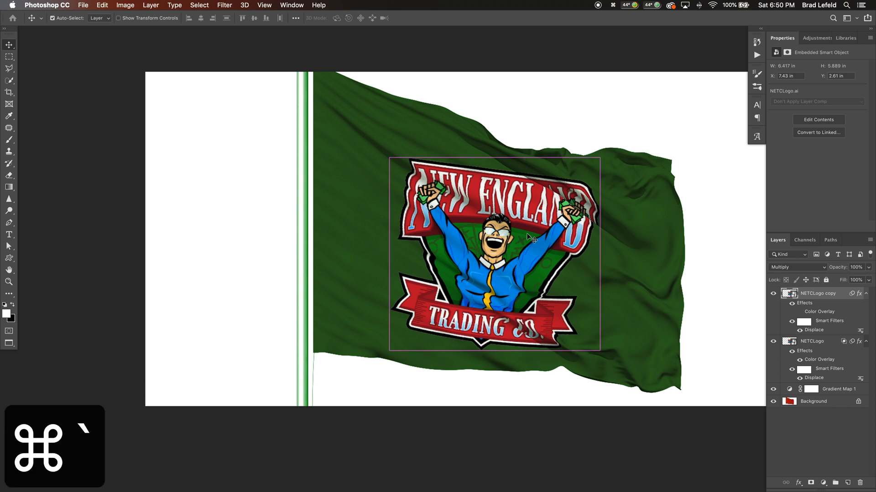
pyautogui.press('super+grave')
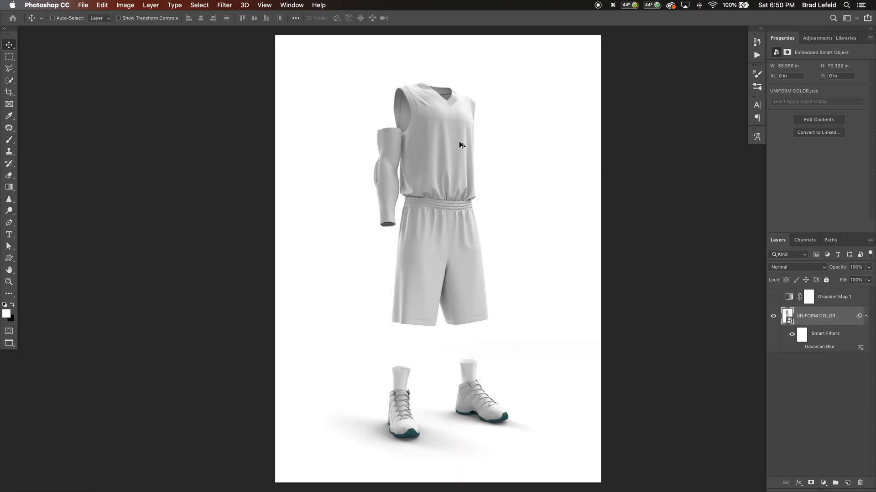
pyautogui.scroll(4, 458, 141)
pyautogui.scroll(2, 447, 137)
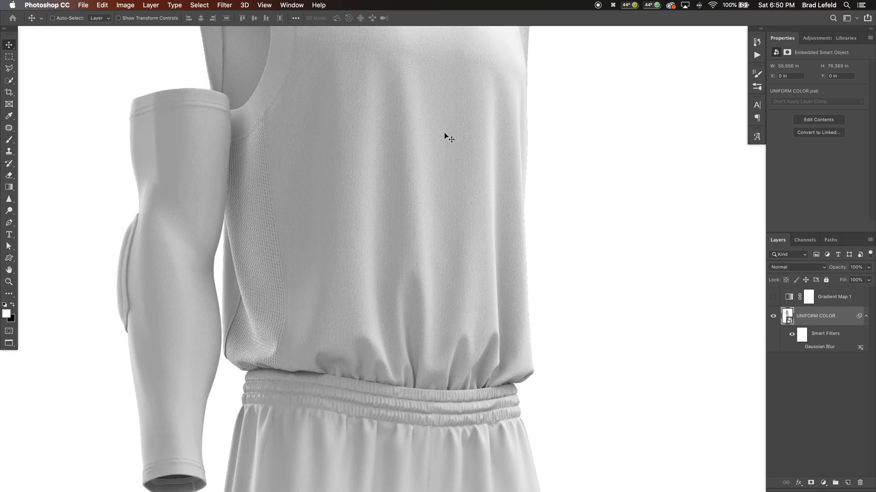
pyautogui.moveTo(448, 137); pyautogui.dragTo(454, 195)
pyautogui.press('super+Tab')
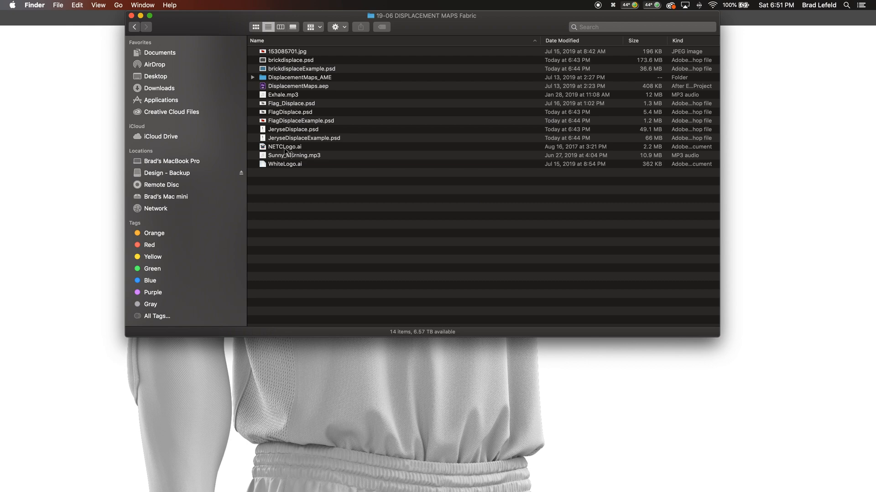
pyautogui.moveTo(285, 152); pyautogui.dragTo(411, 354)
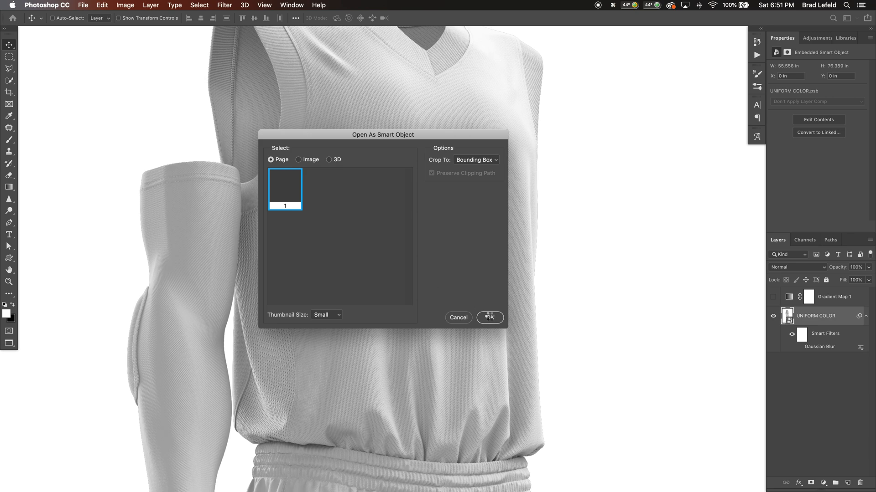
pyautogui.click(489, 317)
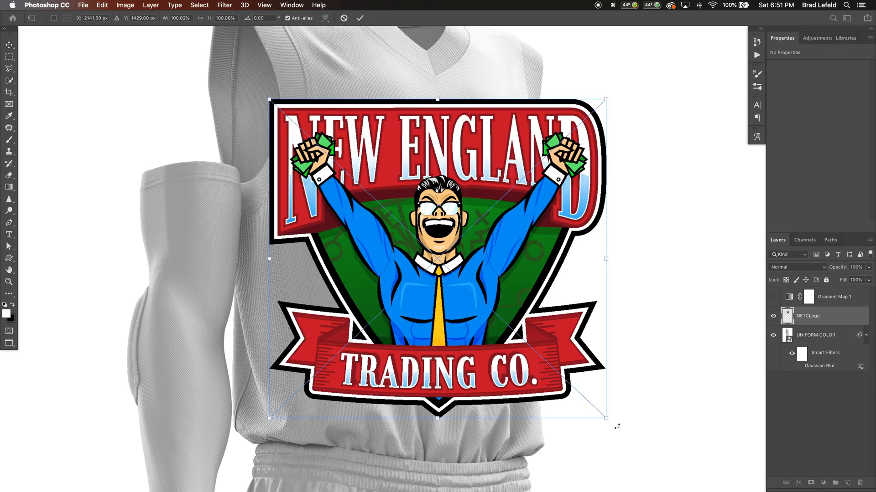
# Fit the NETCLogo to the jersey's chest, scaling it to about 52% and skewing it downward to follow the jersey's perspective
pyautogui.moveTo(606, 418); pyautogui.dragTo(521, 346)
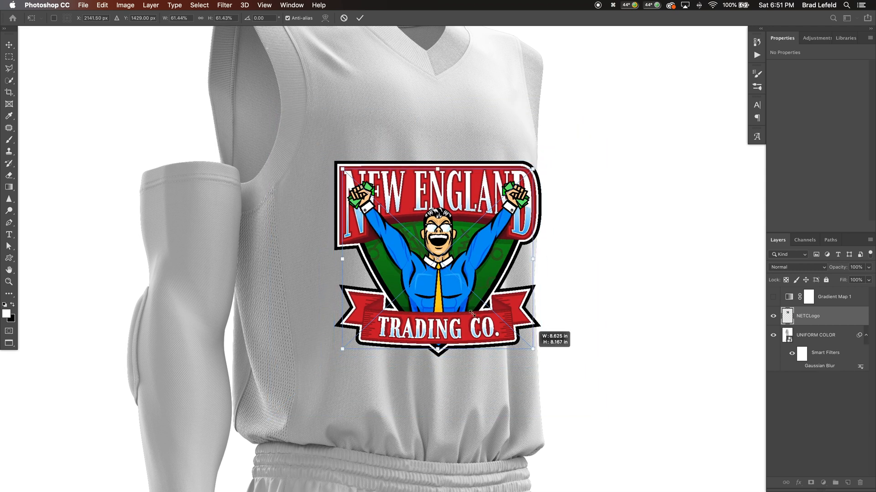
pyautogui.moveTo(439, 288); pyautogui.dragTo(432, 217)
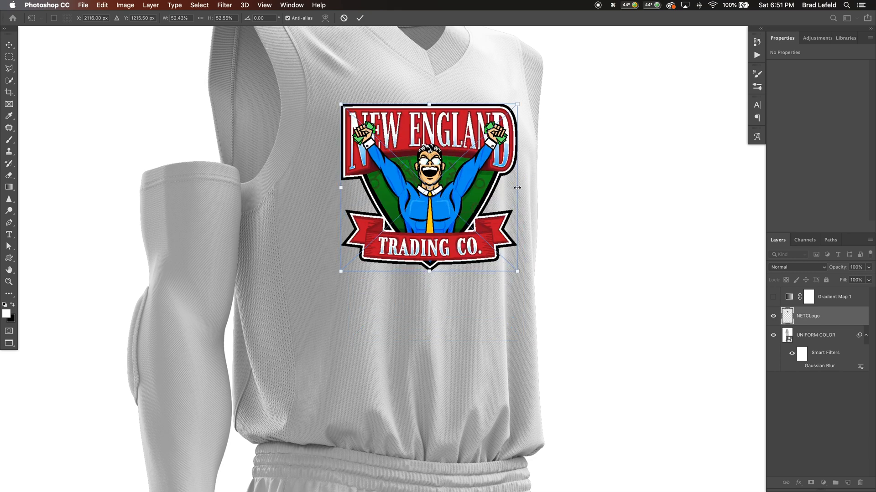
pyautogui.moveTo(517, 188); pyautogui.dragTo(513, 223)
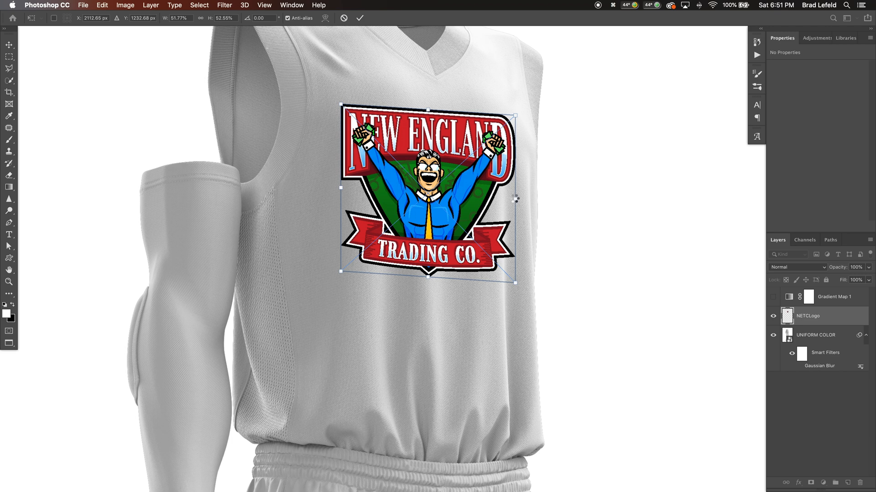
pyautogui.press('Return')
pyautogui.hotkey('ctrl', 't')
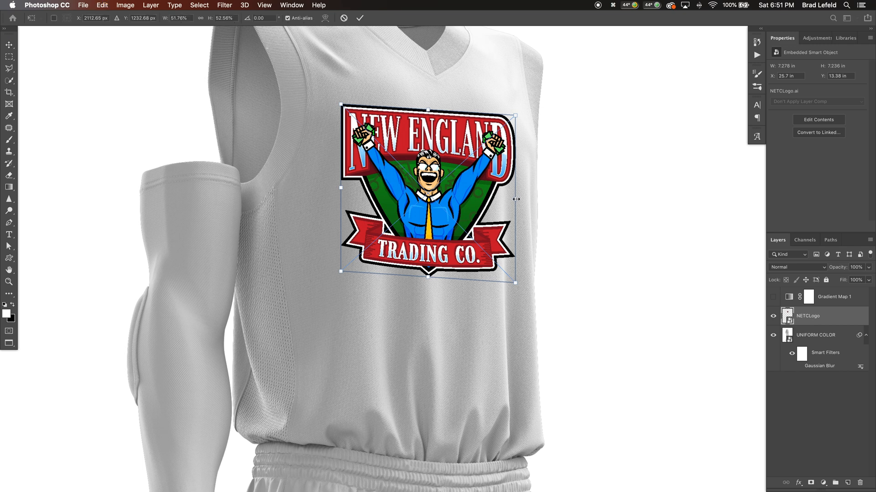
pyautogui.moveTo(514, 213); pyautogui.dragTo(513, 220)
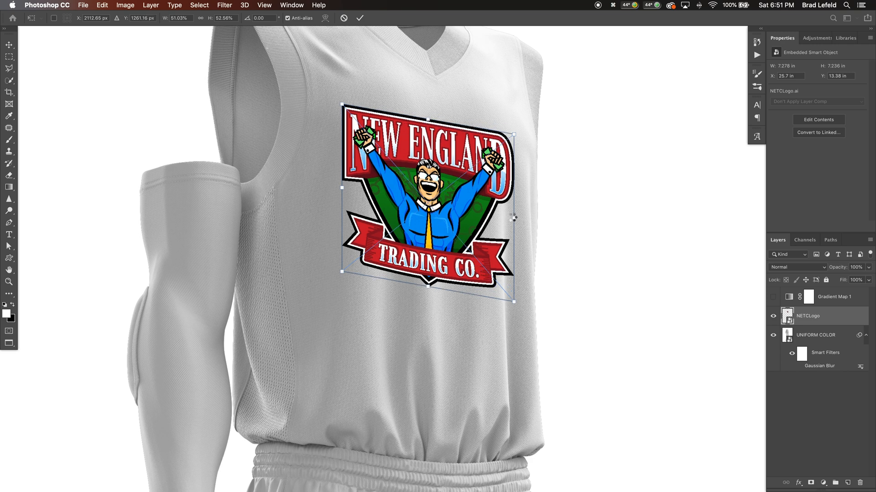
pyautogui.press('Return')
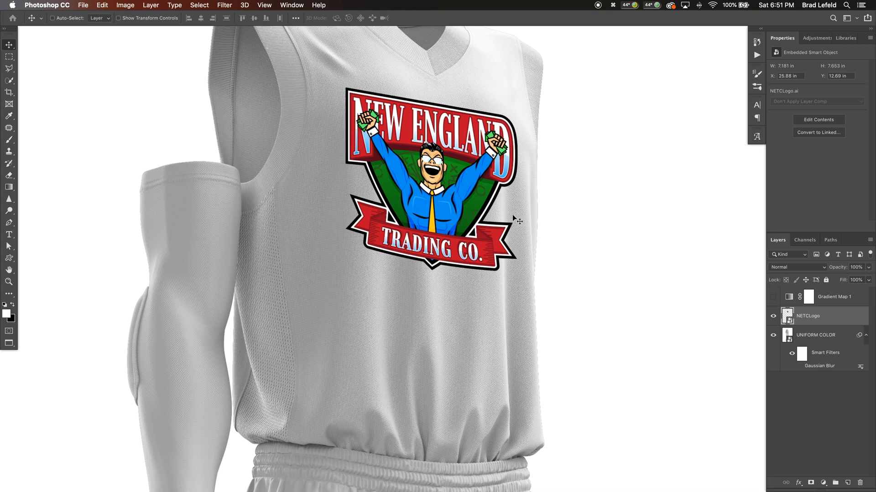
pyautogui.moveTo(516, 220); pyautogui.dragTo(518, 220)
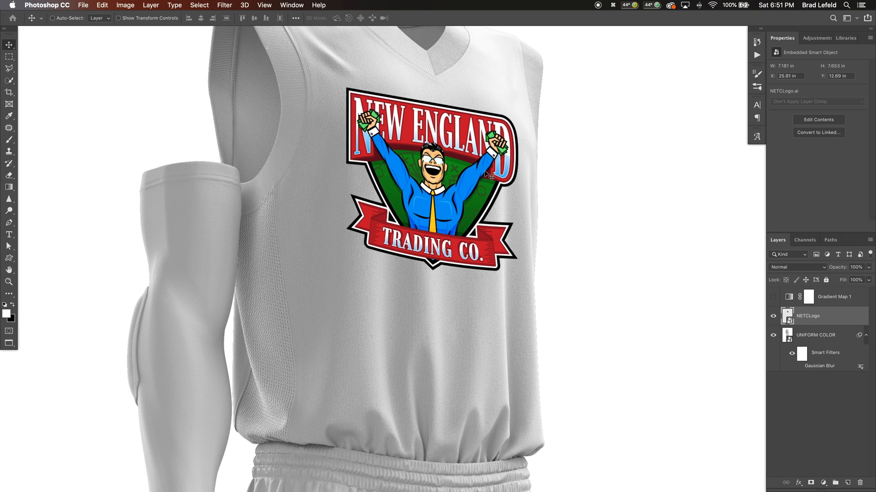
# Apply a Displace filter to the NETCLogo layer with horizontal and vertical scale 10, using JeryseDisplaceExample.psd as the map
pyautogui.click(226, 5)
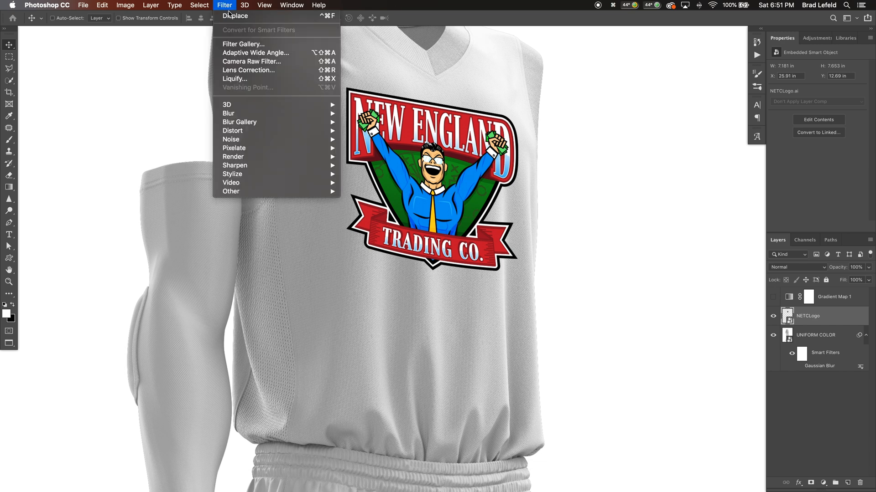
pyautogui.click(240, 16)
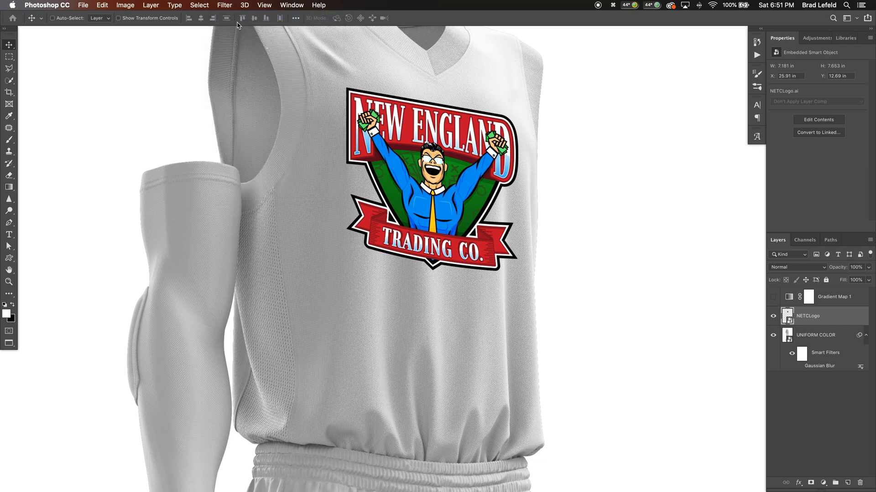
pyautogui.write('10')
pyautogui.press('Tab')
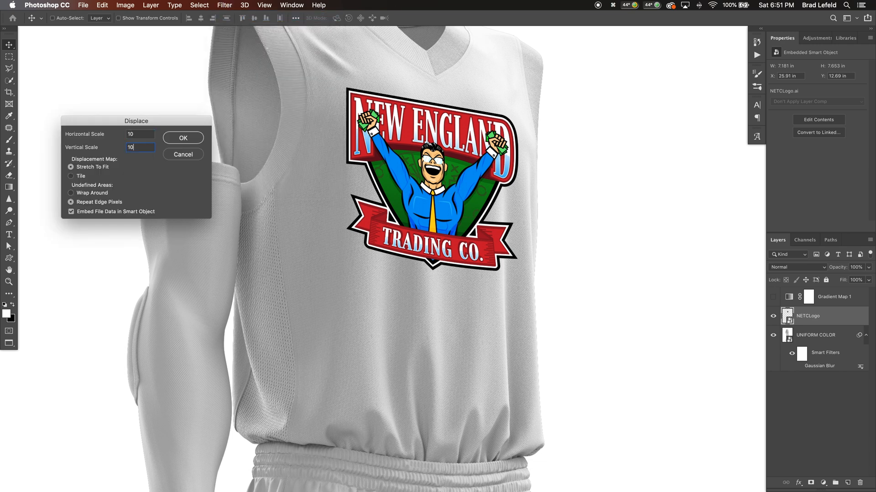
pyautogui.write('10')
pyautogui.press('Return')
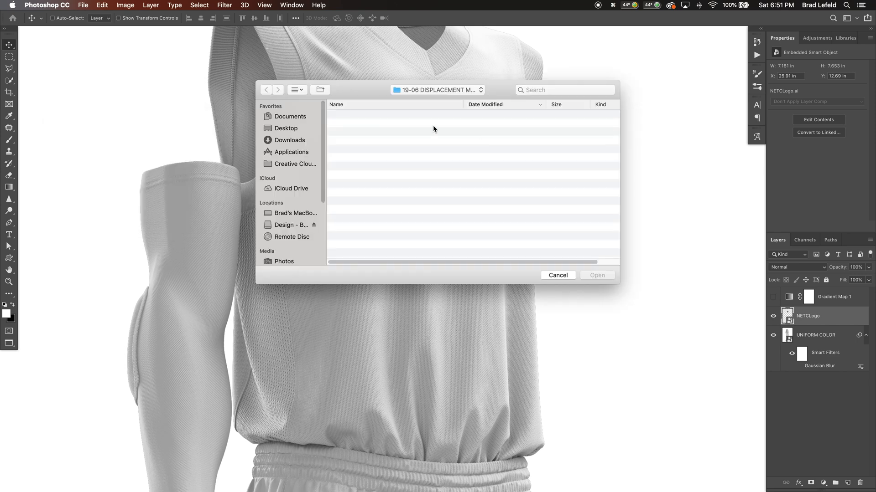
pyautogui.click(387, 117)
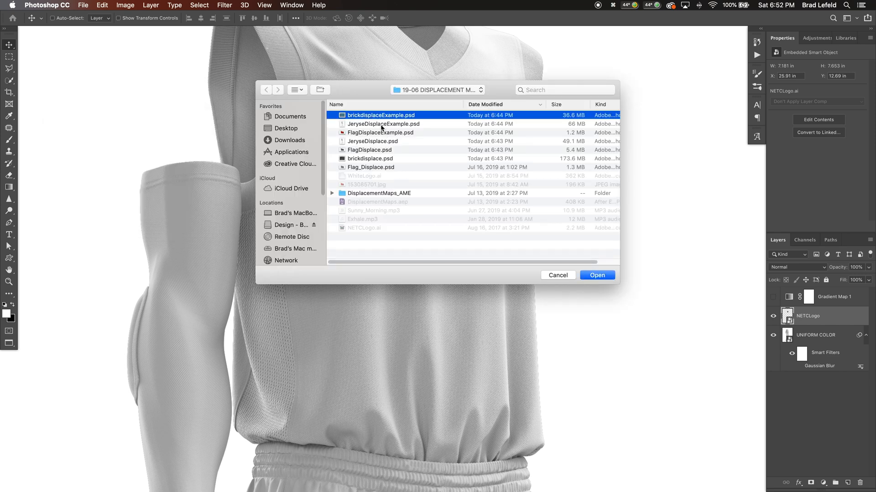
pyautogui.click(381, 126)
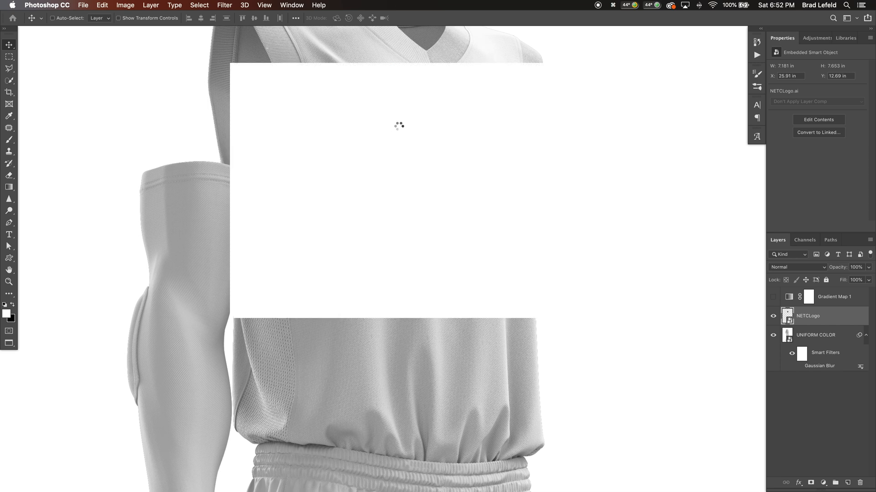
pyautogui.doubleClick(397, 124)
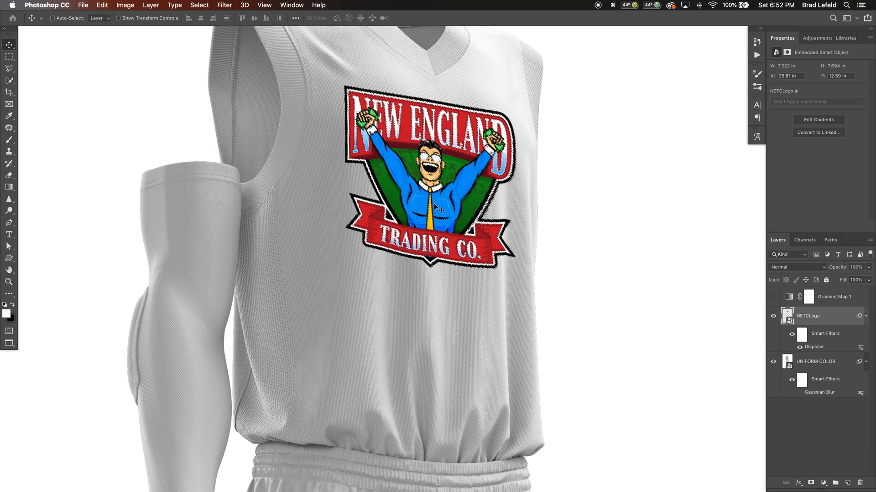
# Set the NETCLogo layer's blend mode to Multiply and examine how the logo follows the jersey's fabric texture
pyautogui.hotkey('alt', 'shift', 'm')
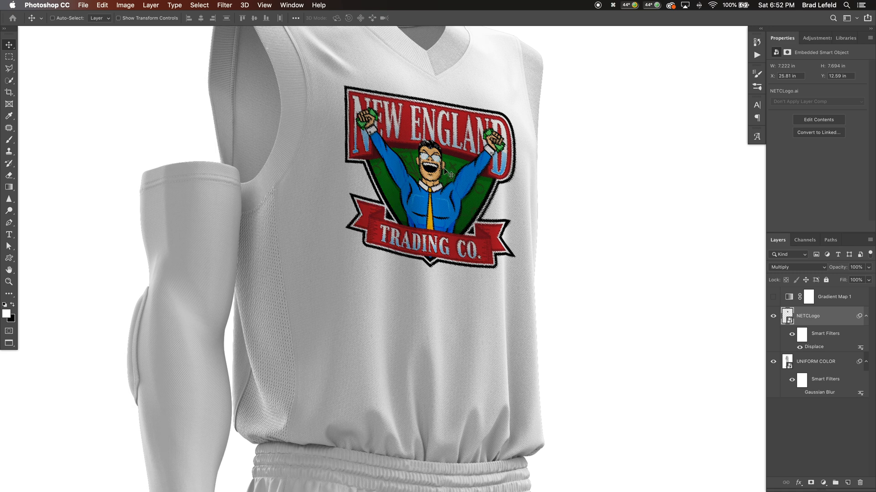
pyautogui.scroll(5, 421, 121)
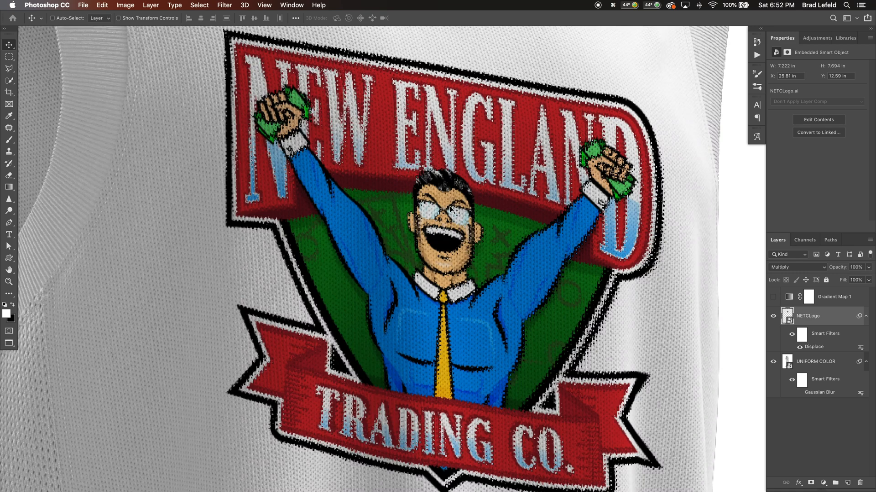
pyautogui.scroll(-3, 392, 254)
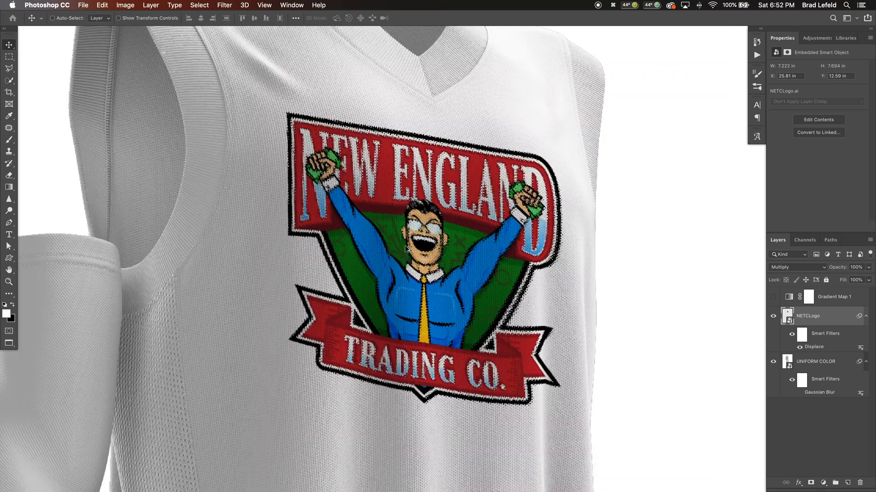
pyautogui.scroll(-2, 426, 249)
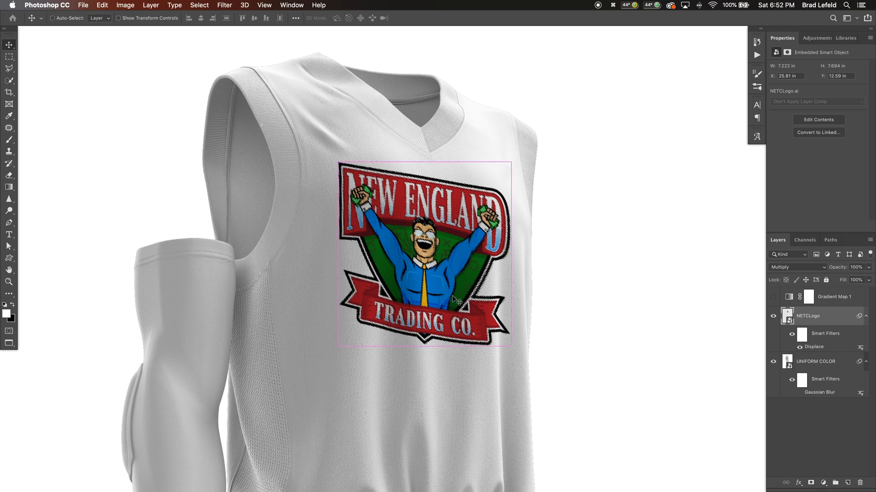
# Open JeryseDisplace.psd from the Finder folder to examine the uniform's blurred displacement map
pyautogui.press('super+Tab')
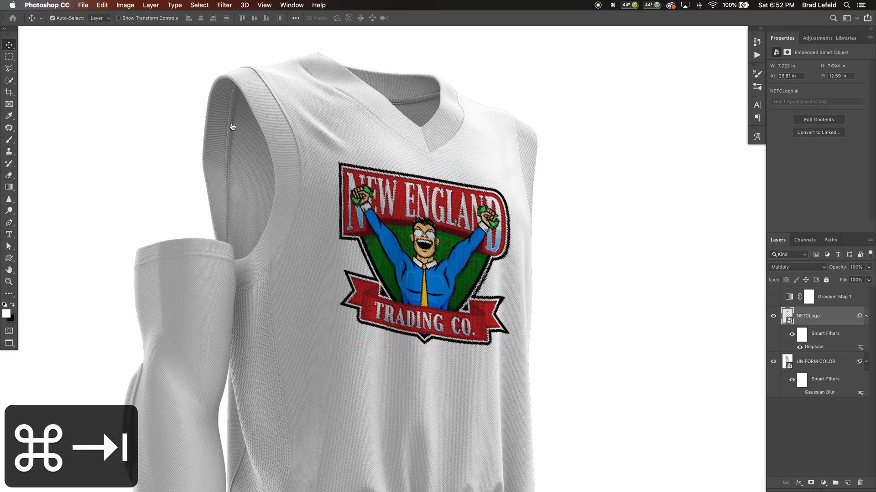
pyautogui.press('super+Tab')
pyautogui.press('super+Tab')
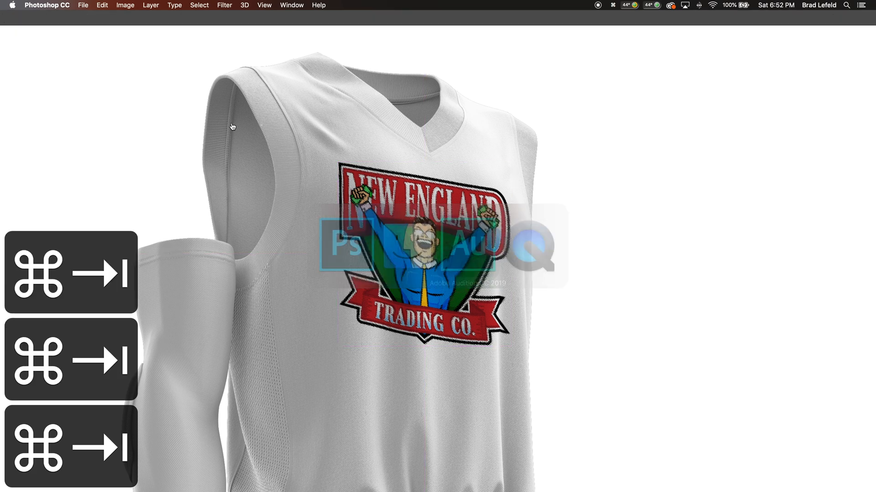
pyautogui.press('shift+super+Tab')
pyautogui.press('super+Tab')
pyautogui.press('super+Tab')
pyautogui.press('super+Tab')
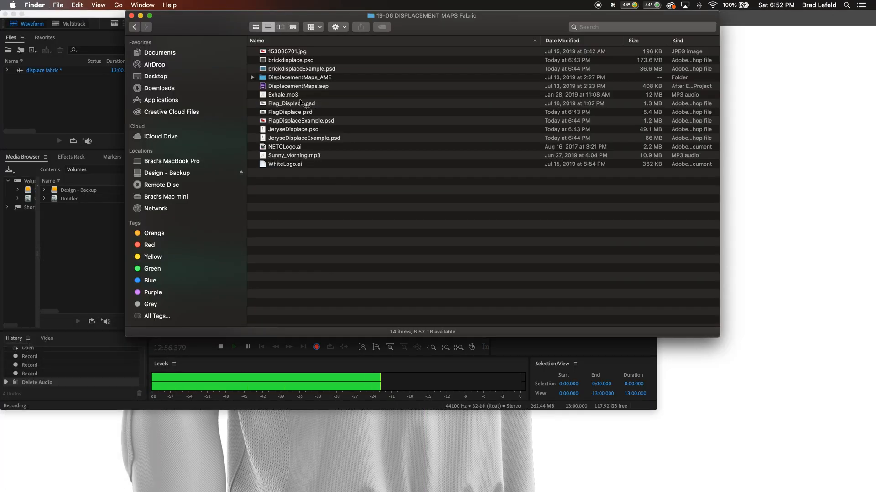
pyautogui.click(290, 131)
pyautogui.press('super+Down')
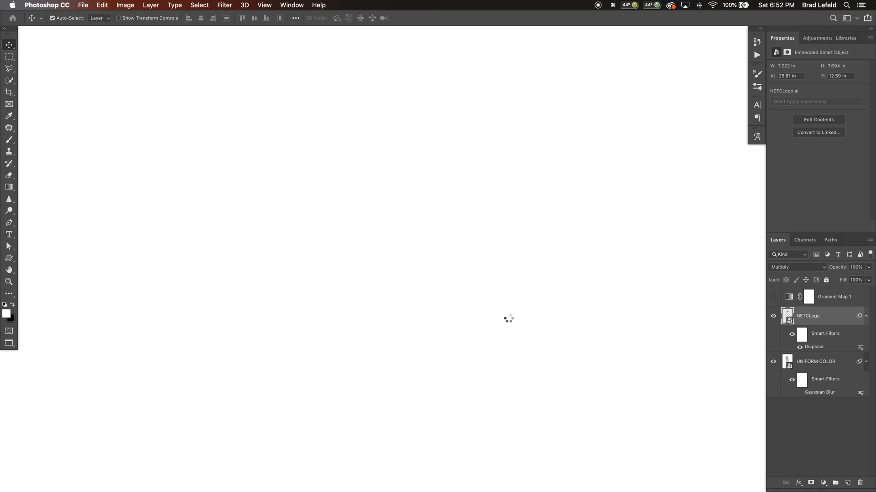
# Return to the uniform document and reapply the NETCLogo layer's Displace filter at scale 10 by 10 with JeryseDisplace.psd as the map
pyautogui.press('shift+super+grave')
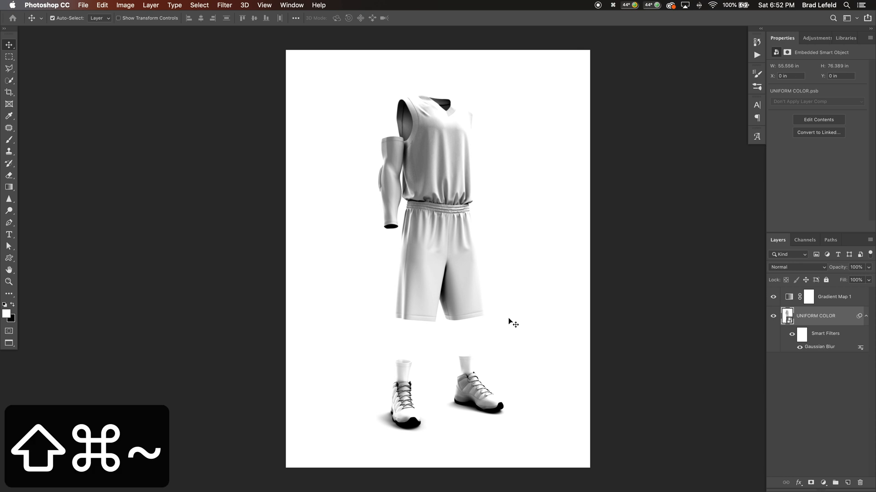
pyautogui.press('shift+super+grave')
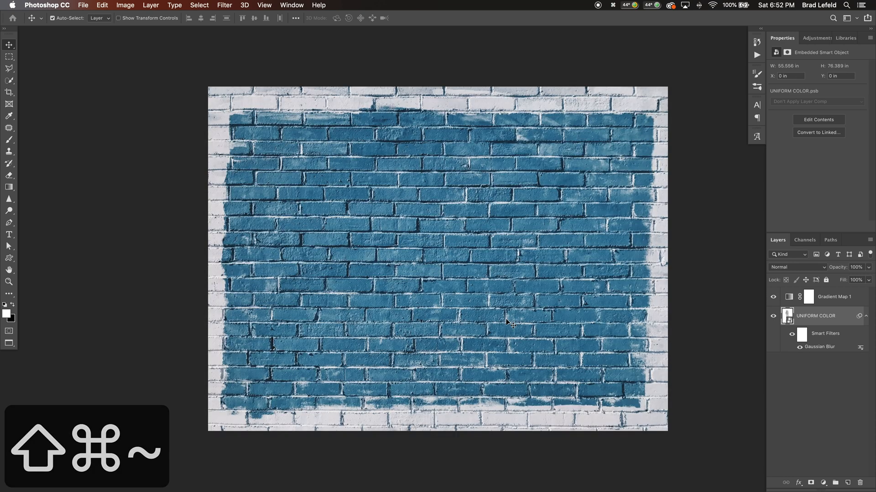
pyautogui.press('shift+super+grave')
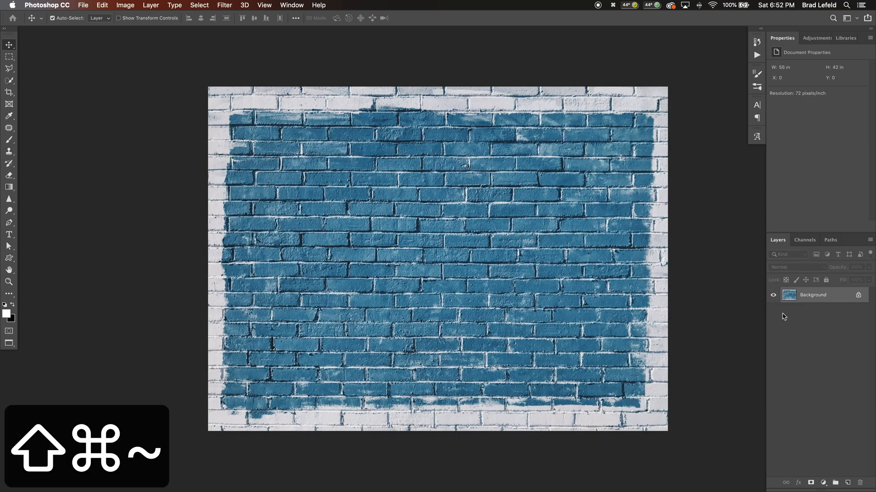
pyautogui.press('shift+super+grave')
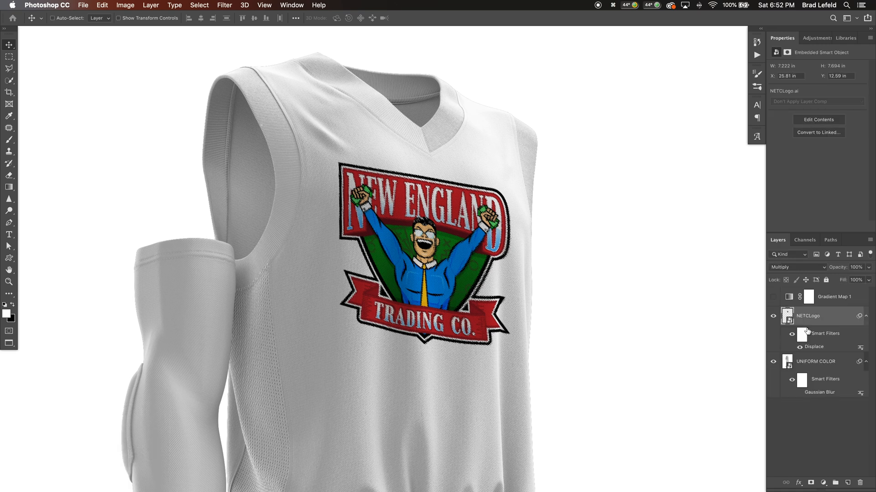
pyautogui.doubleClick(814, 347)
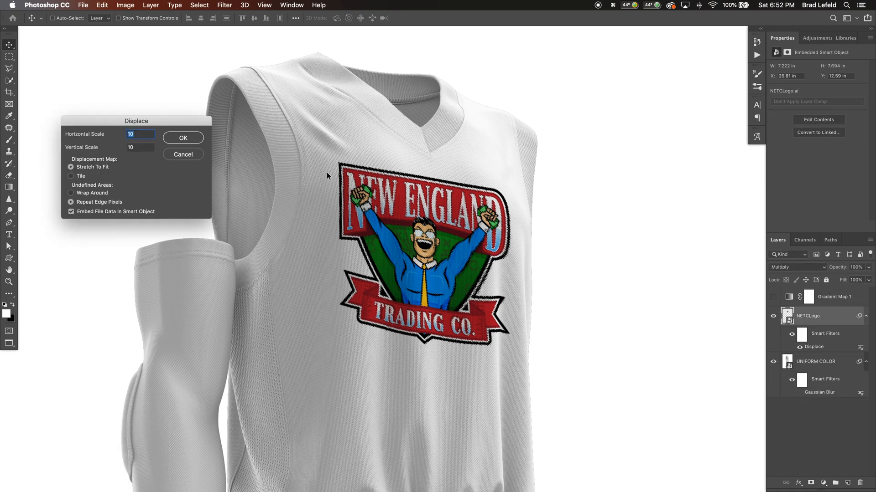
pyautogui.click(183, 138)
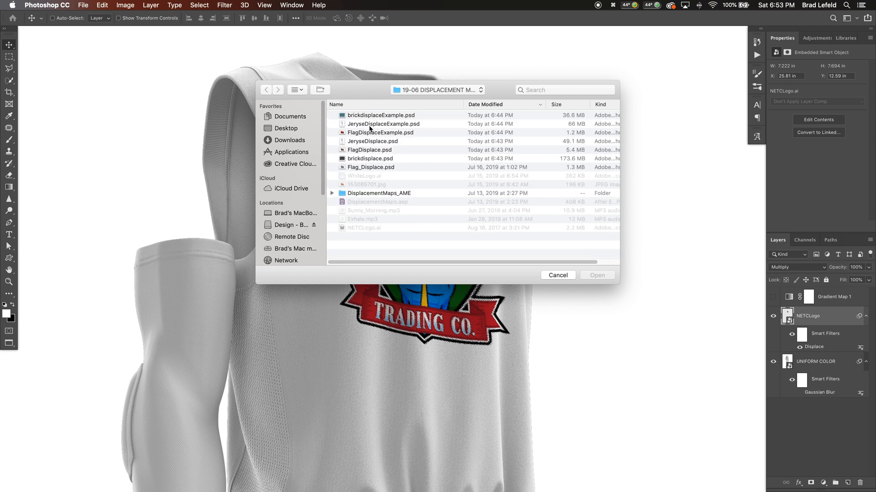
pyautogui.click(367, 142)
pyautogui.click(606, 276)
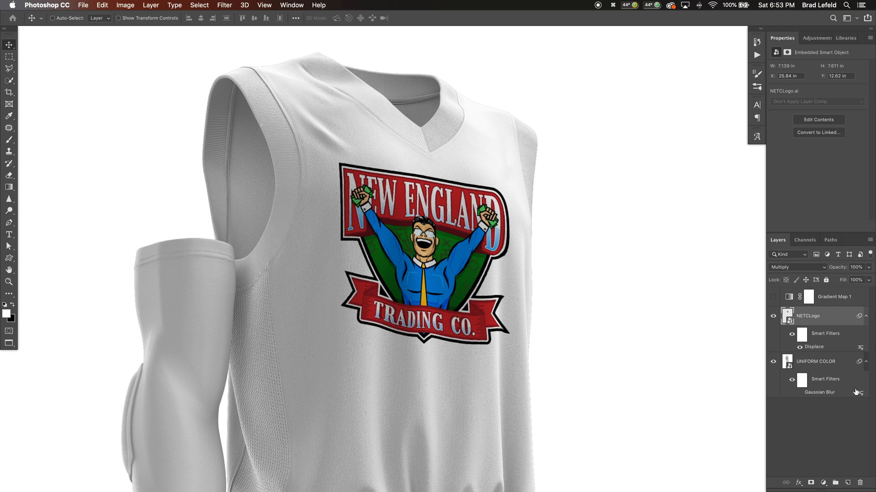
# Add a Gradient Map adjustment above the UNIFORM COLOR layer using the black-to-green-to-white preset gradient
pyautogui.click(821, 360)
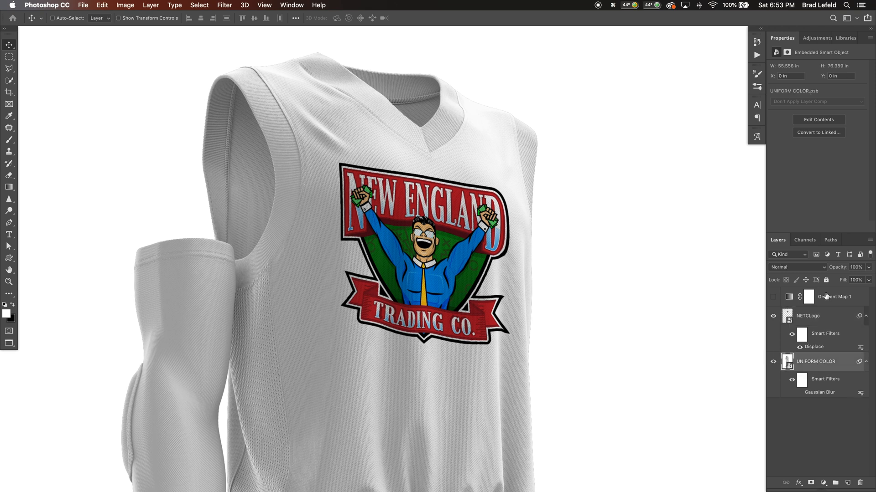
pyautogui.click(817, 39)
pyautogui.click(823, 85)
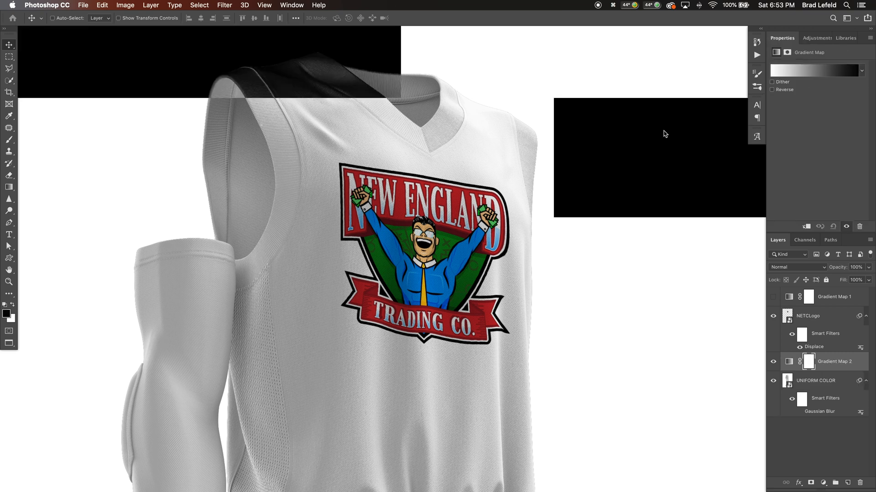
pyautogui.click(812, 70)
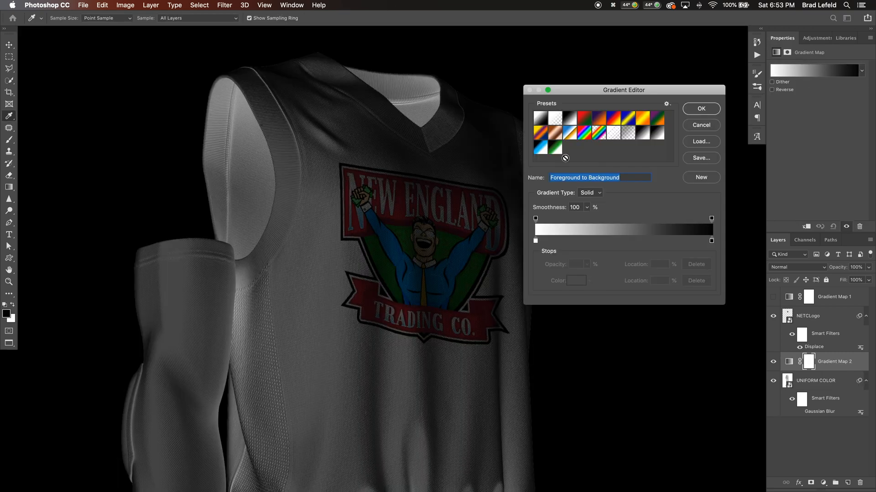
pyautogui.click(554, 148)
pyautogui.click(697, 110)
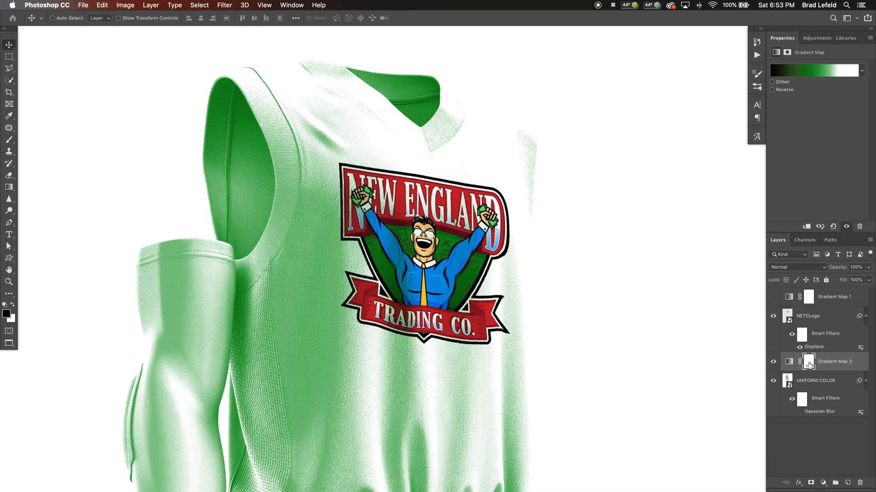
# Invert the Gradient Map 2 mask to black and paint white over the chest area behind and around the logo
pyautogui.press('super+i')
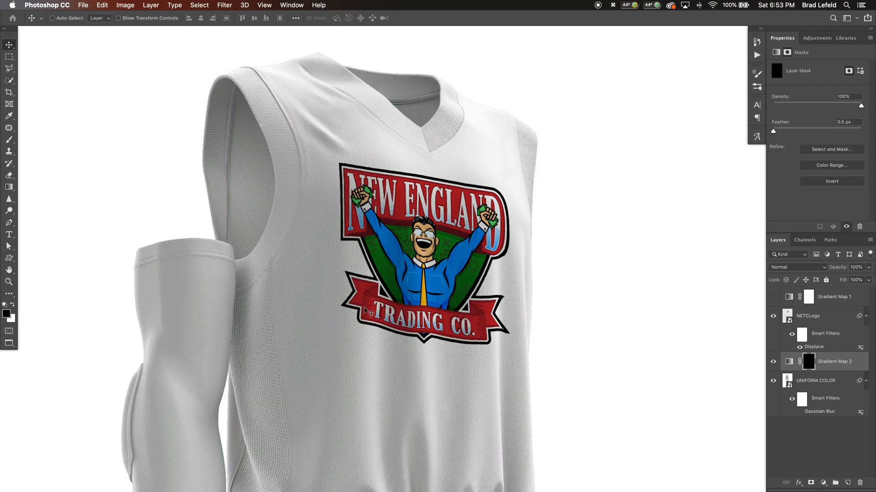
pyautogui.press('b')
pyautogui.press('x')
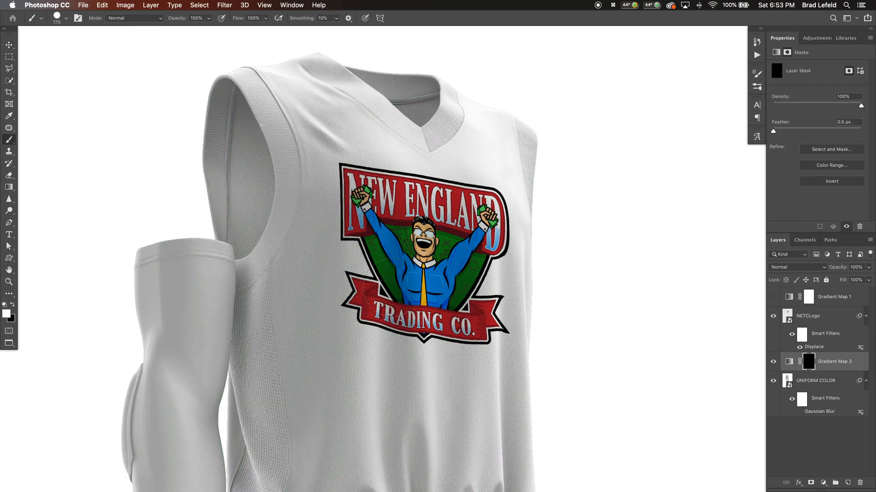
pyautogui.moveTo(372, 298)
pyautogui.mouseDown()
pyautogui.moveTo(355, 157)
pyautogui.moveTo(515, 196)
pyautogui.moveTo(517, 228)
pyautogui.mouseUp()
pyautogui.moveTo(476, 326)
pyautogui.mouseDown()
pyautogui.moveTo(403, 314)
pyautogui.moveTo(401, 219)
pyautogui.moveTo(458, 259)
pyautogui.moveTo(474, 323)
pyautogui.moveTo(365, 330)
pyautogui.moveTo(388, 360)
pyautogui.moveTo(367, 247)
pyautogui.mouseUp()
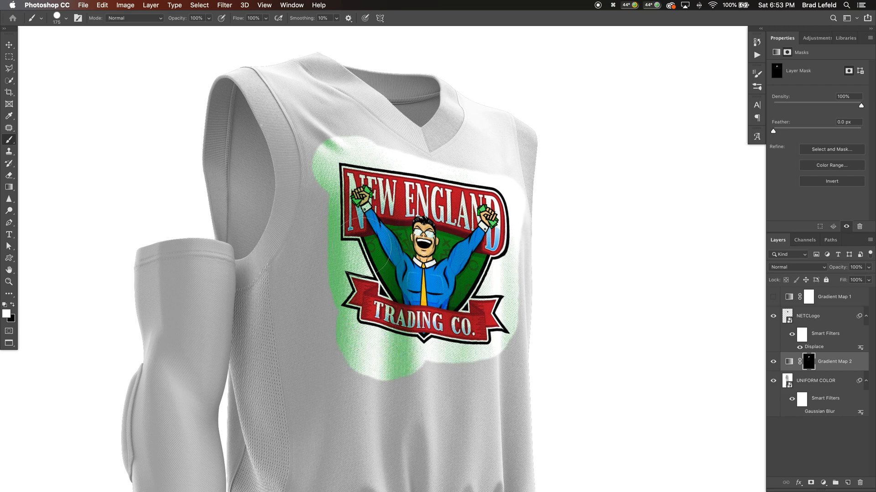
# Edit Gradient Map 2's gradient, moving the white stop to 100%, the bright green stop to 88% and the dark green stop to 36%
pyautogui.click(788, 361)
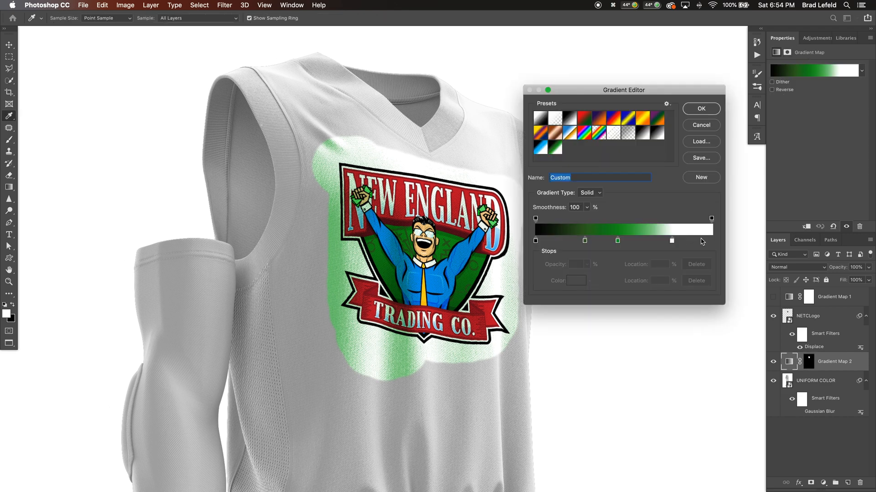
pyautogui.moveTo(672, 241); pyautogui.dragTo(711, 240)
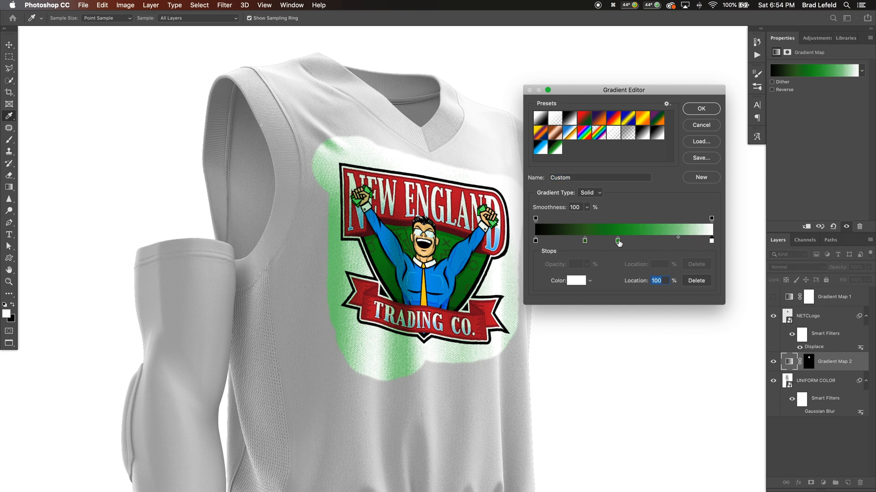
pyautogui.moveTo(617, 241); pyautogui.dragTo(691, 243)
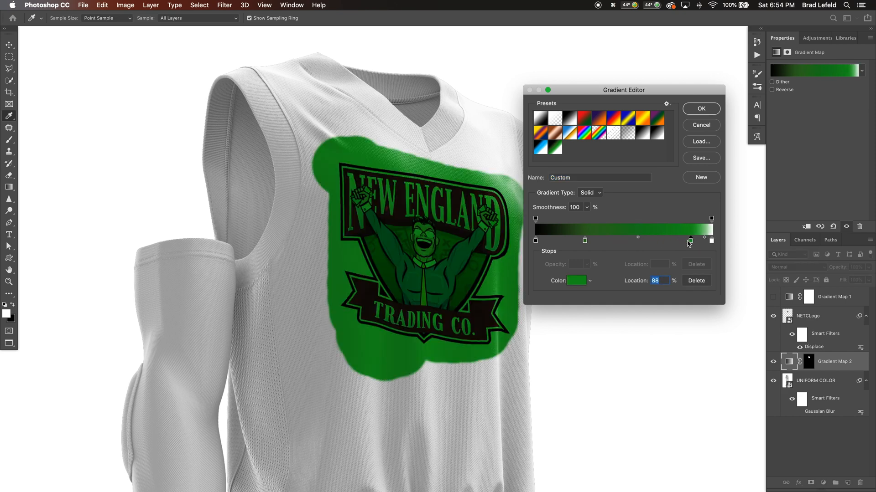
pyautogui.moveTo(585, 242)
pyautogui.mouseDown()
pyautogui.moveTo(576, 242)
pyautogui.moveTo(599, 242)
pyautogui.mouseUp()
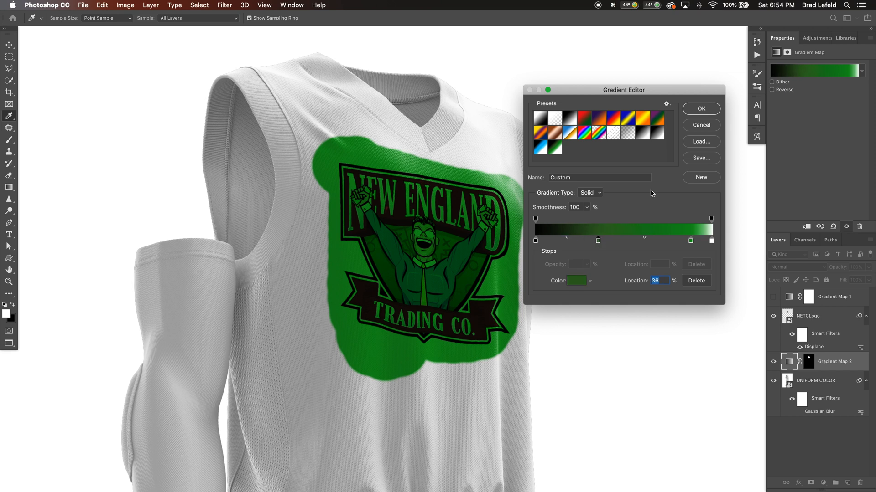
pyautogui.click(702, 110)
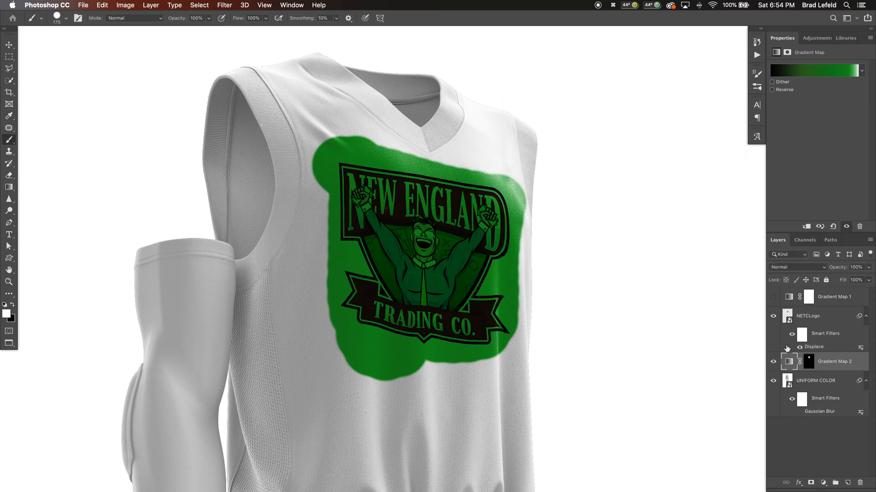
# Give the NETCLogo layer a white Color Overlay at 100% opacity, and duplicate the layer with the overlay hidden on the copy
pyautogui.click(798, 483)
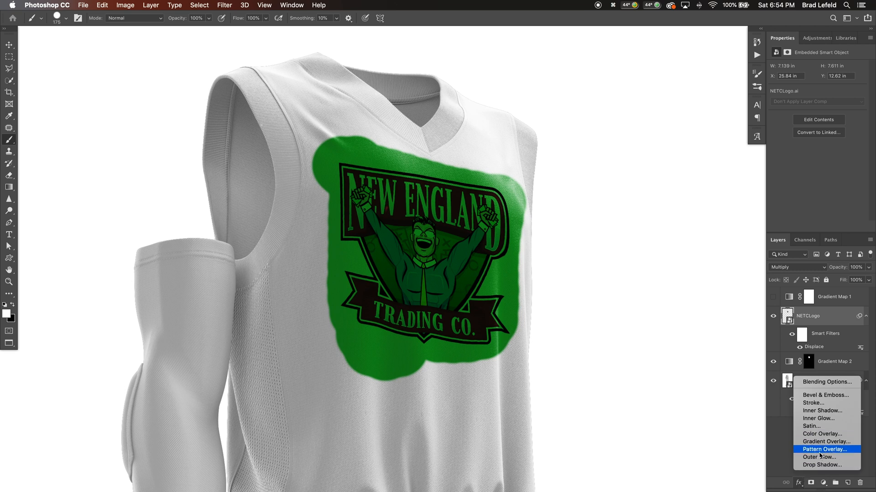
pyautogui.click(823, 435)
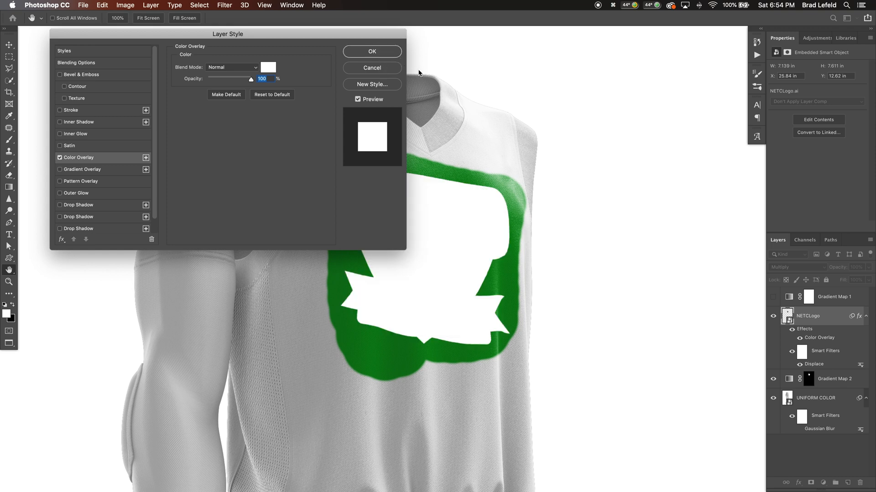
pyautogui.press('Return')
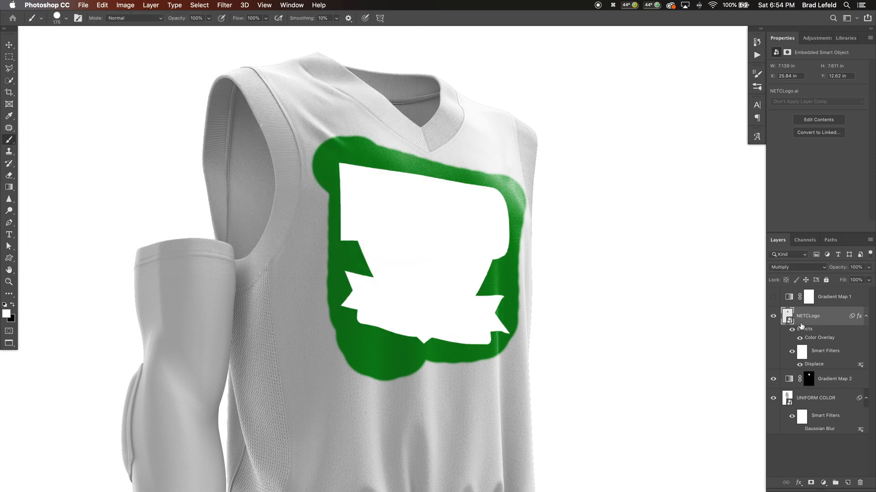
pyautogui.press('super+j')
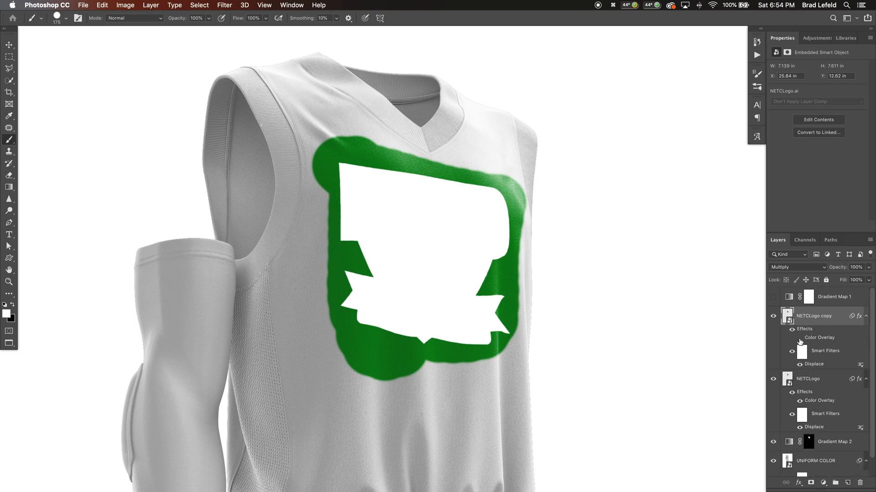
pyautogui.click(799, 338)
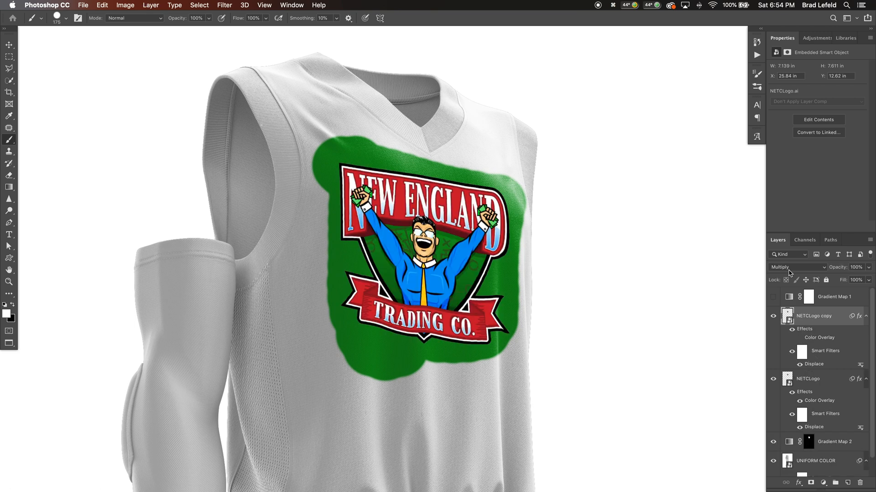
# Split the black Underlying Layer slider in the original NETCLogo layer's Blend If settings to 15 / 115
pyautogui.click(806, 381)
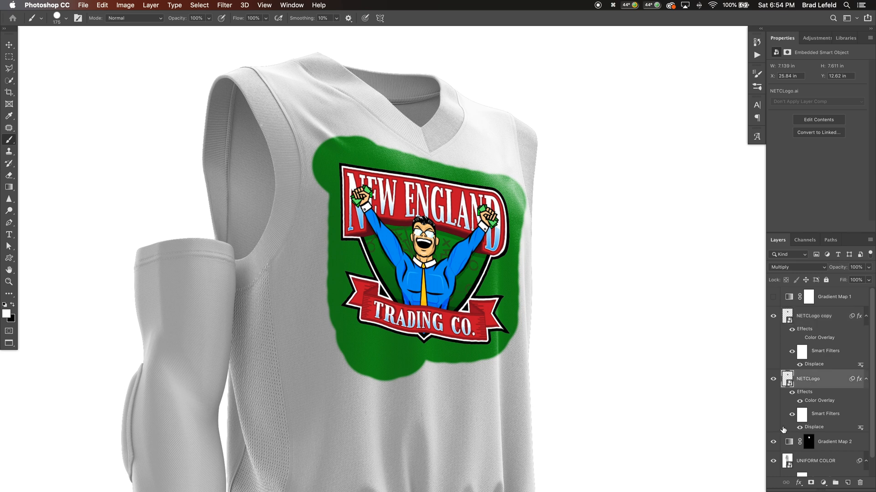
pyautogui.doubleClick(785, 427)
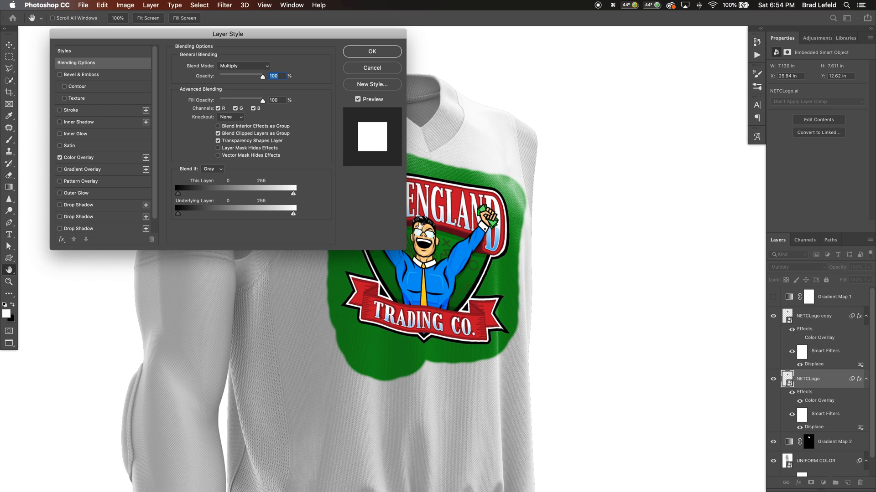
pyautogui.moveTo(179, 217); pyautogui.dragTo(231, 218)
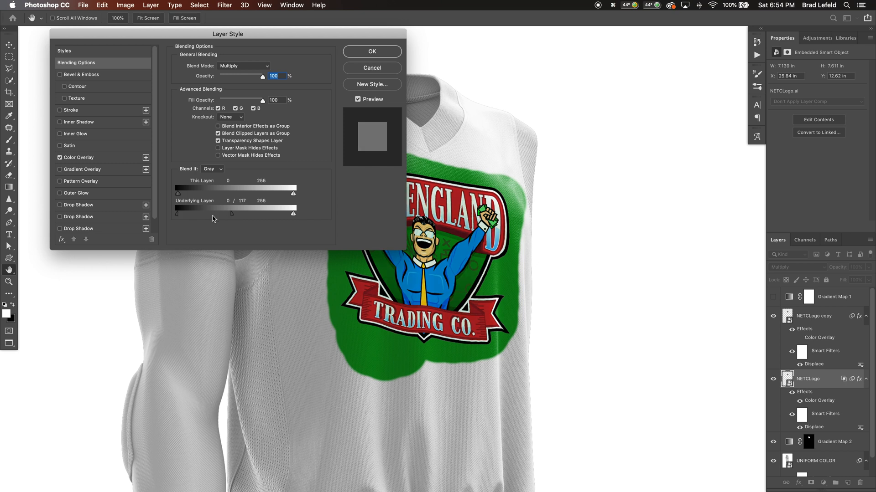
pyautogui.moveTo(232, 216); pyautogui.dragTo(231, 217)
pyautogui.moveTo(182, 218); pyautogui.dragTo(185, 217)
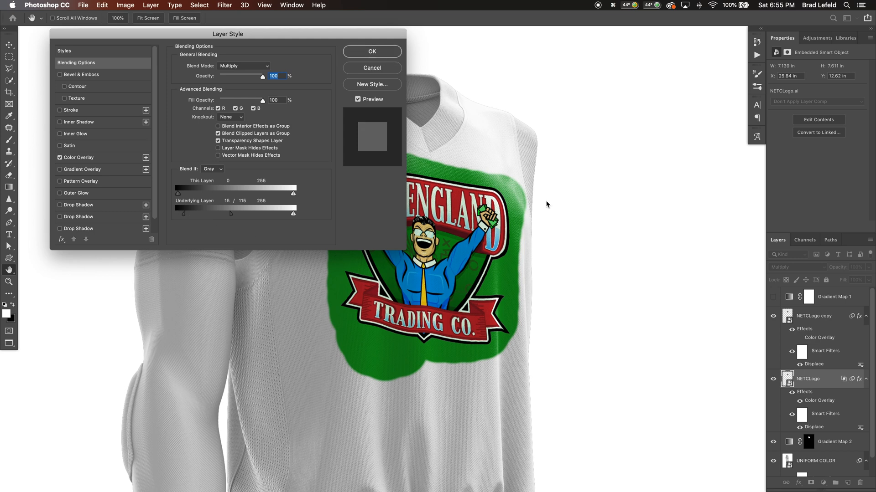
pyautogui.press('Return')
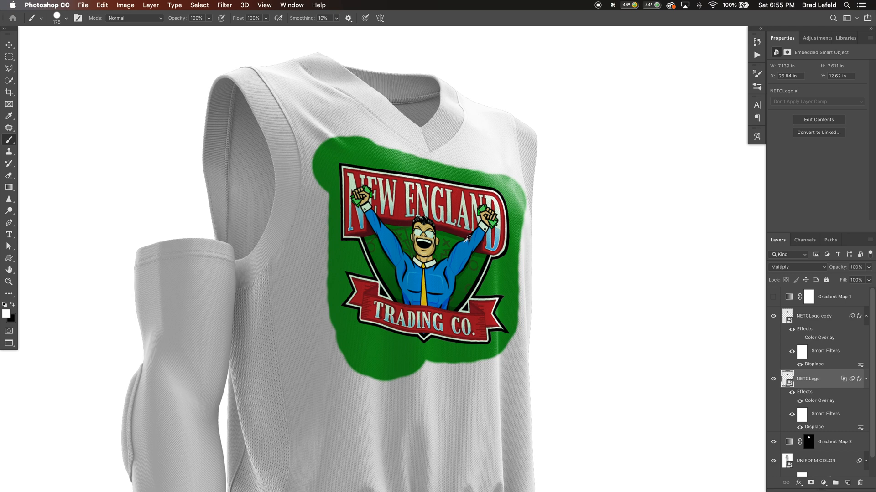
pyautogui.scroll(-4, 466, 239)
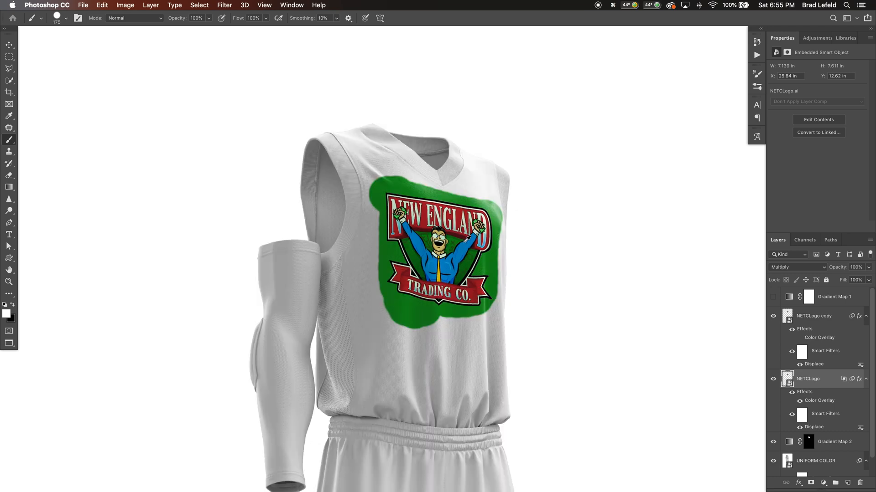
pyautogui.scroll(4, 456, 243)
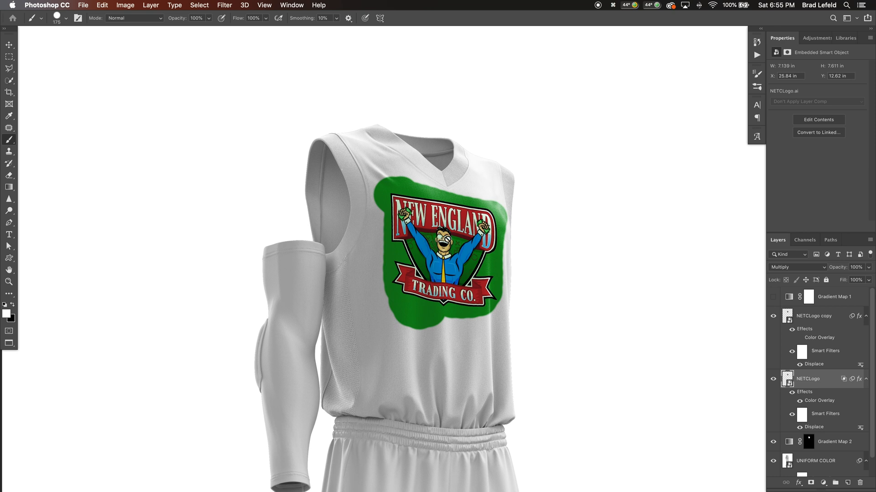
pyautogui.scroll(2, 472, 238)
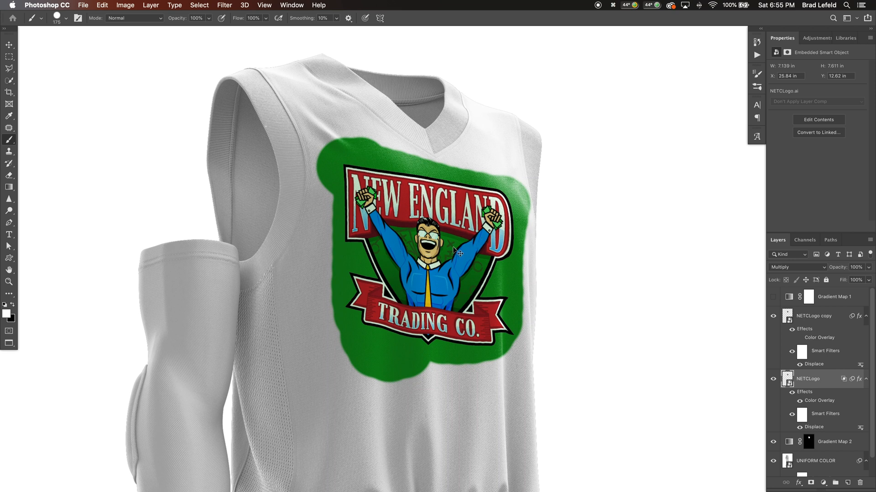
# Switch to the blue brick wall document, place WhiteLogo.ai from the Finder folder as a smart object and scale it to about 256%
pyautogui.press('super+grave')
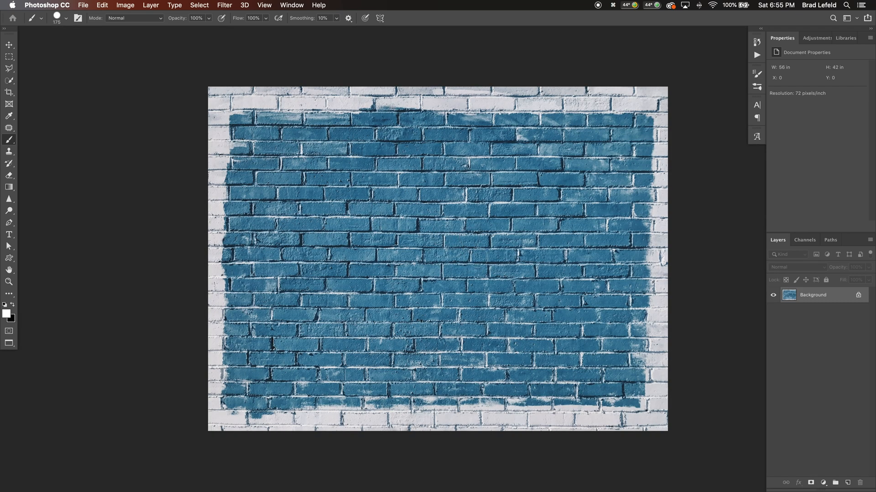
pyautogui.press('super+Tab')
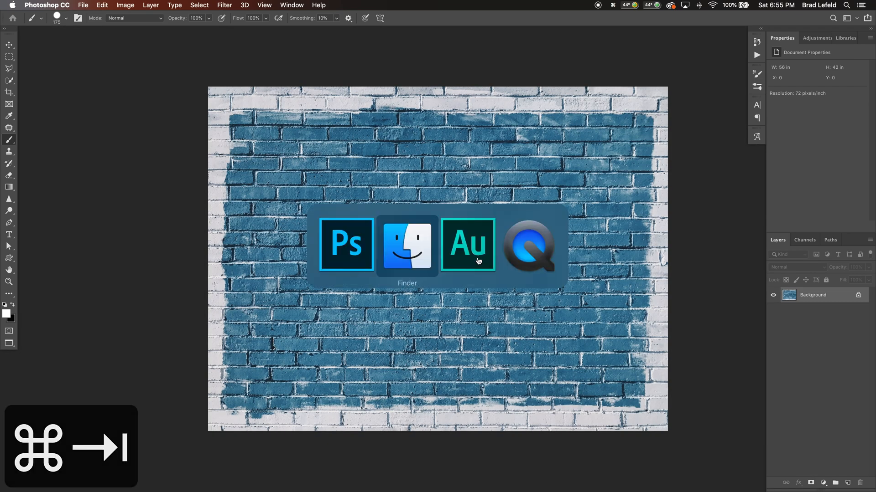
pyautogui.press('super+Tab')
pyautogui.press('shift+super+Tab')
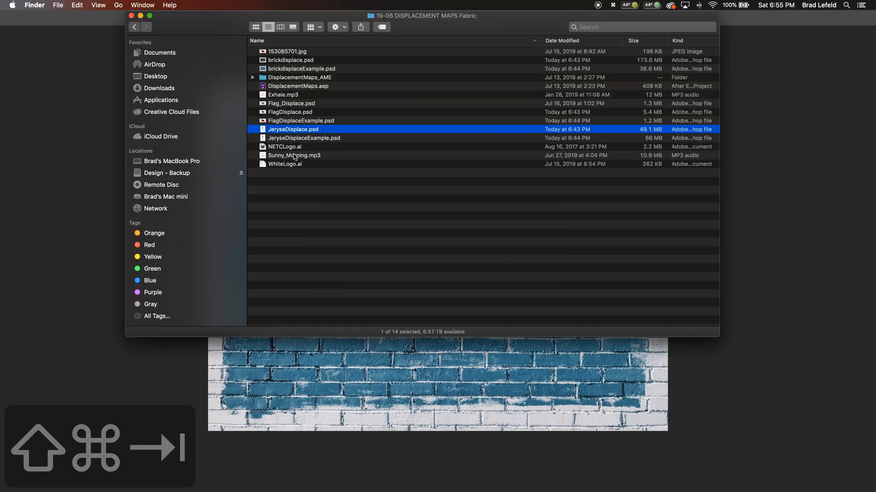
pyautogui.moveTo(287, 165); pyautogui.dragTo(436, 377)
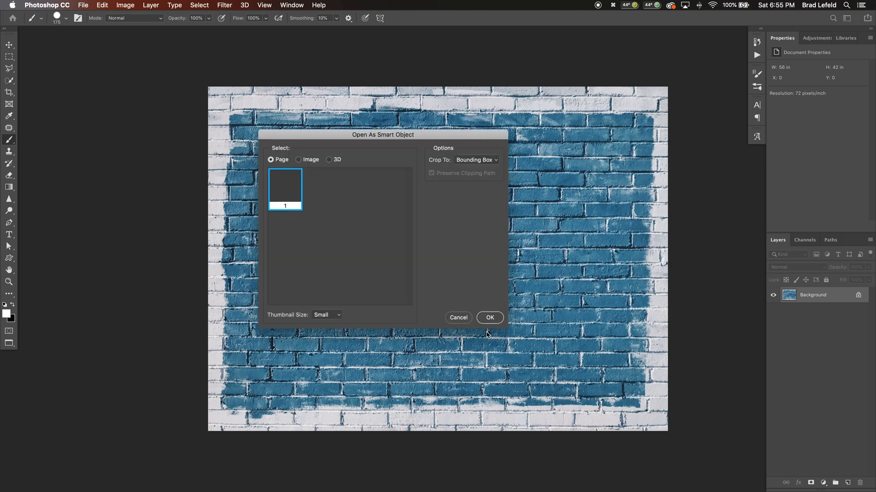
pyautogui.click(488, 317)
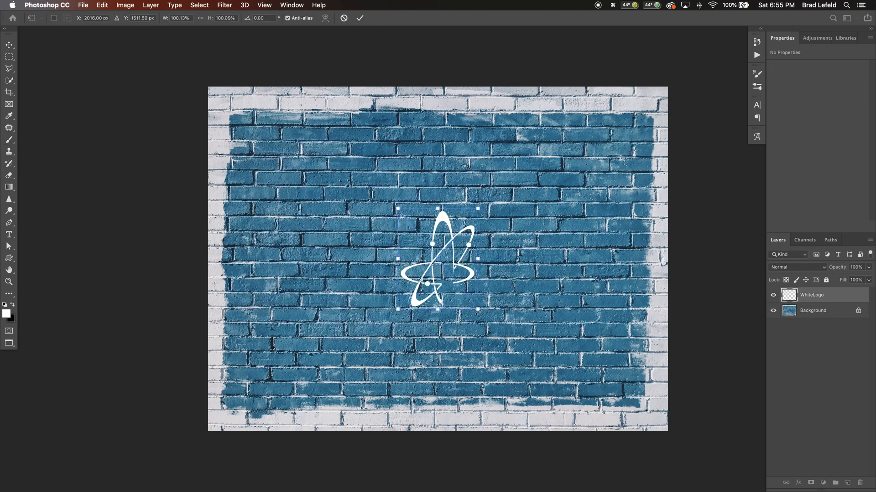
pyautogui.moveTo(479, 311); pyautogui.dragTo(543, 384)
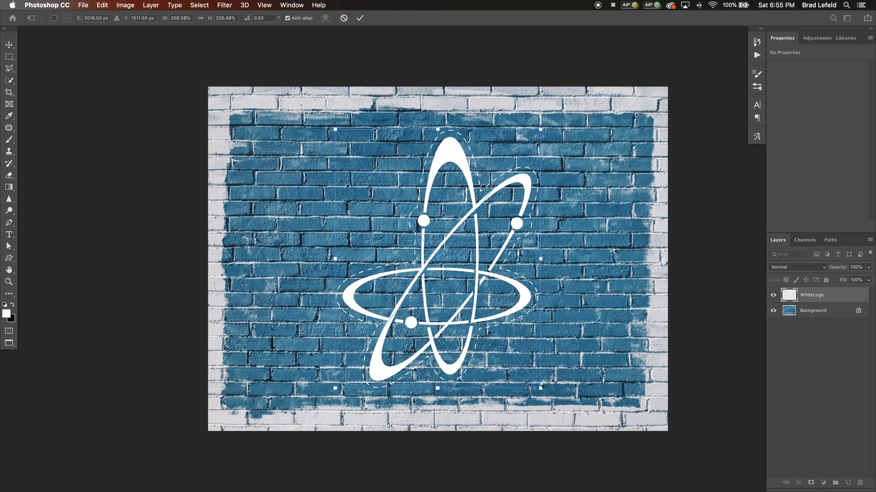
pyautogui.press('Return')
# Add a Gradient Map adjustment directly above the Background layer and apply the black-blue-white gradient preset
pyautogui.click(835, 315)
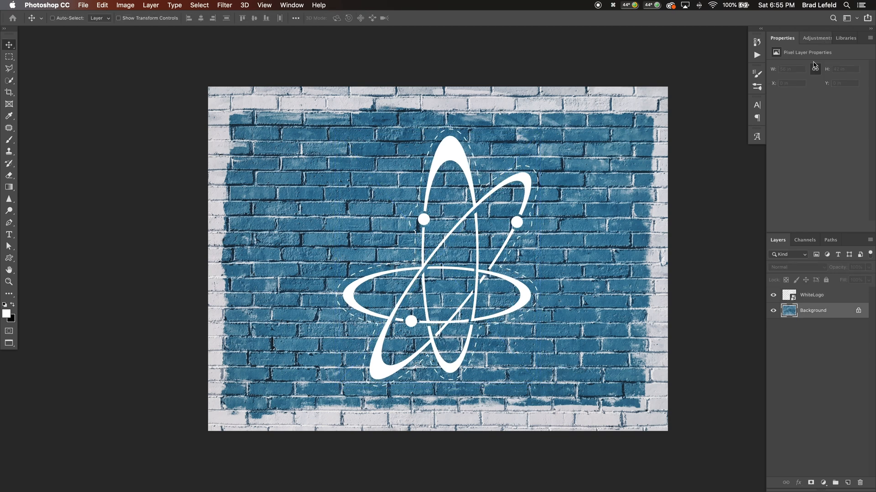
pyautogui.click(816, 38)
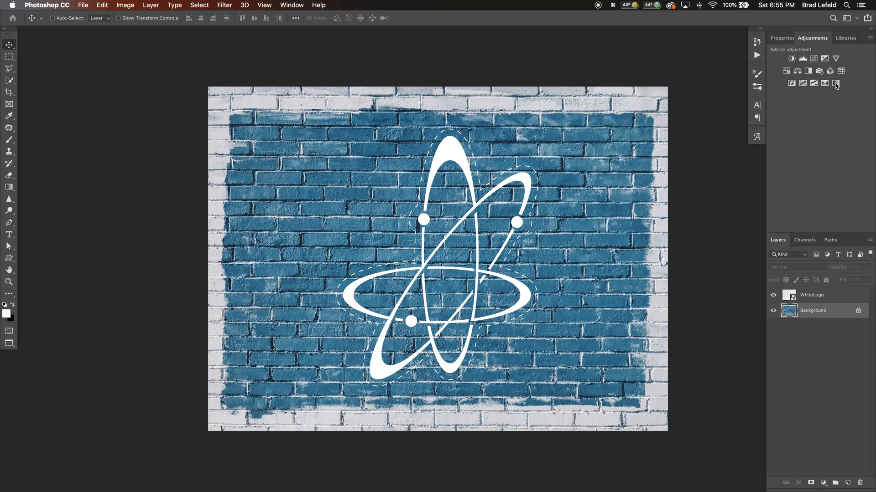
pyautogui.click(817, 84)
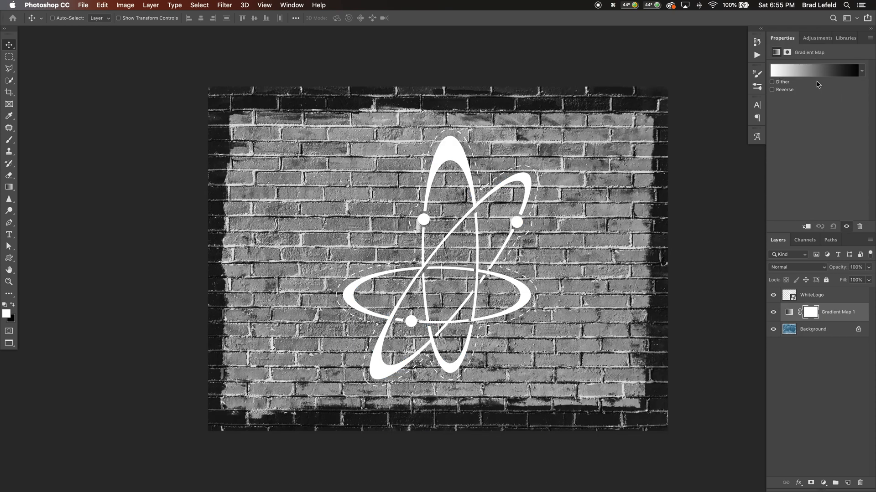
pyautogui.click(803, 74)
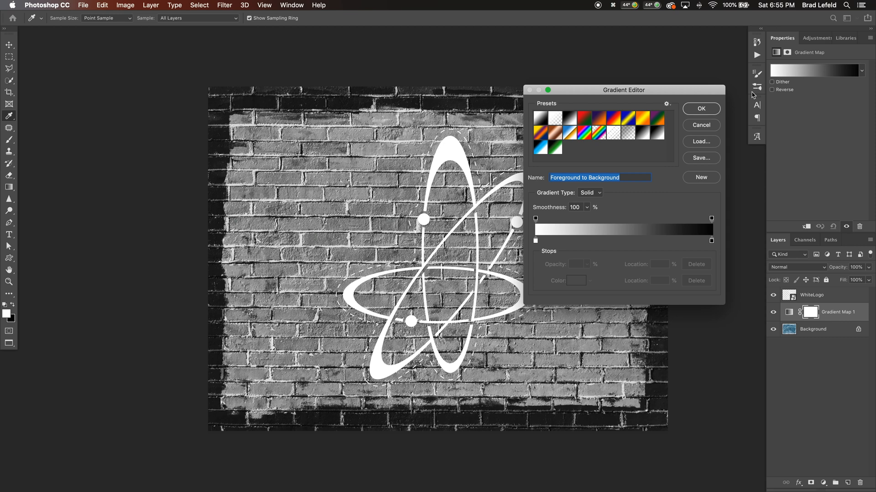
pyautogui.click(540, 147)
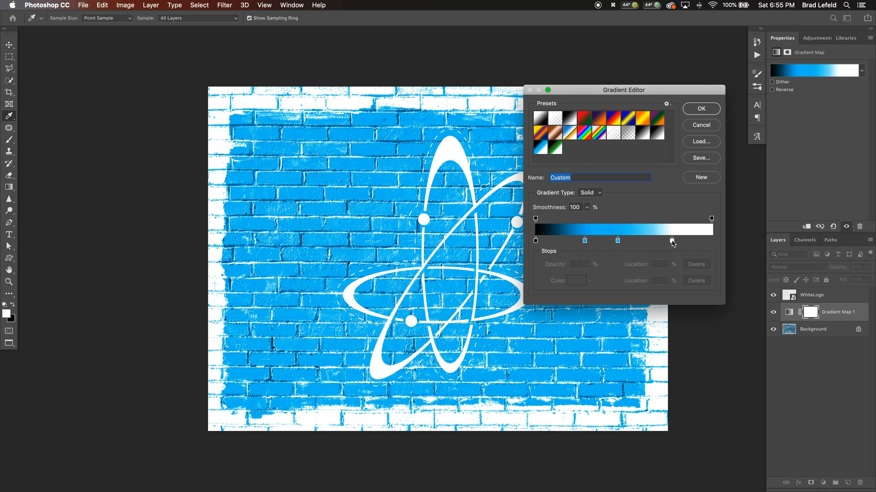
# Try the gradient with the white stop at 100% and a single blue stop at 22%, and delete the Gradient Map layer
pyautogui.moveTo(672, 241); pyautogui.dragTo(722, 242)
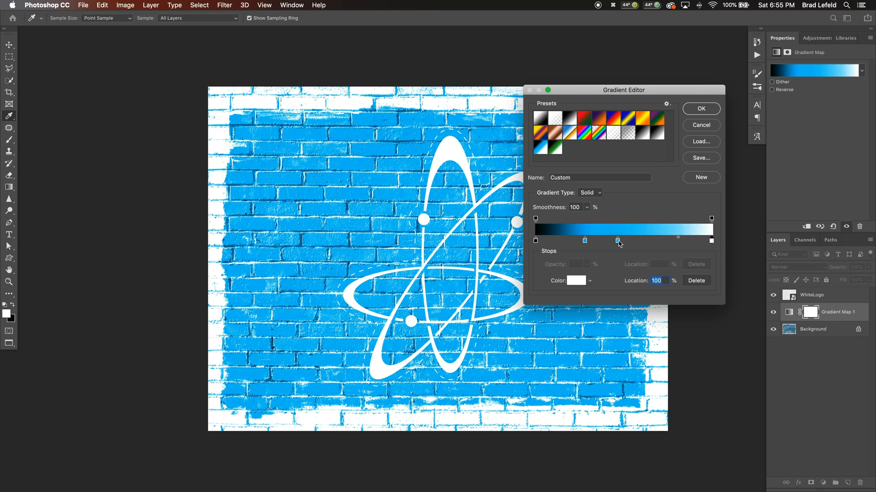
pyautogui.moveTo(618, 242); pyautogui.dragTo(657, 242)
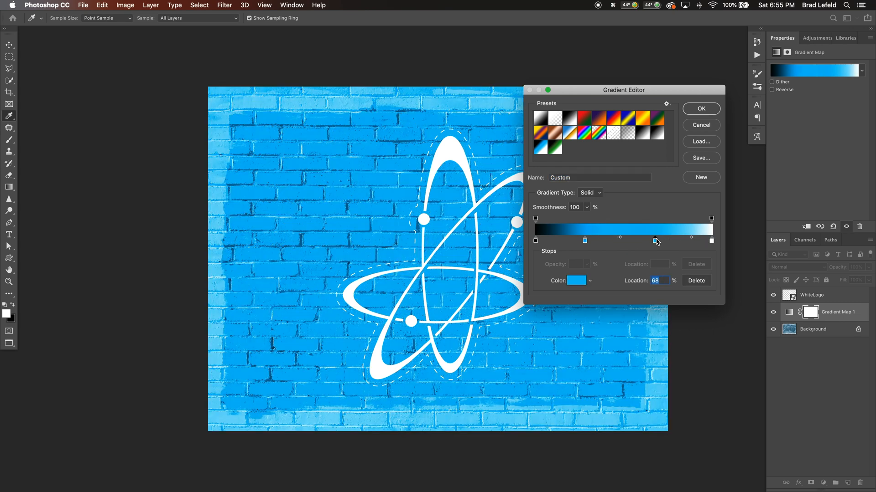
pyautogui.press('BackSpace')
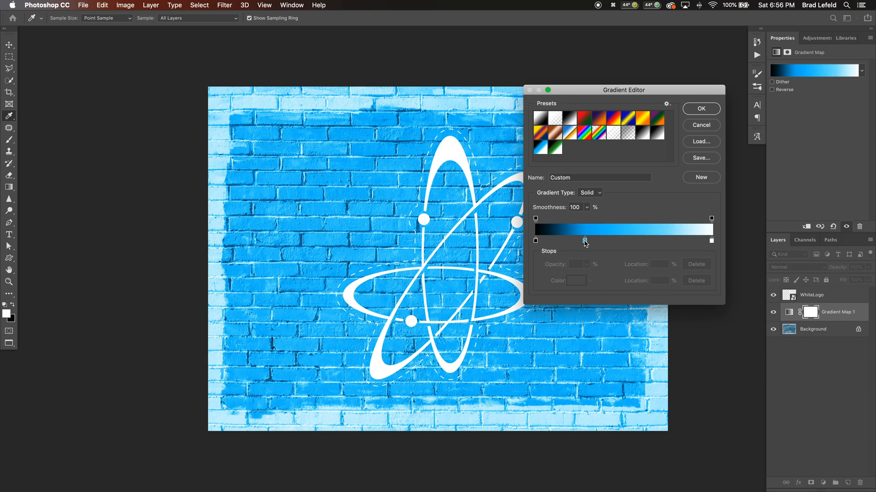
pyautogui.moveTo(585, 243); pyautogui.dragTo(573, 242)
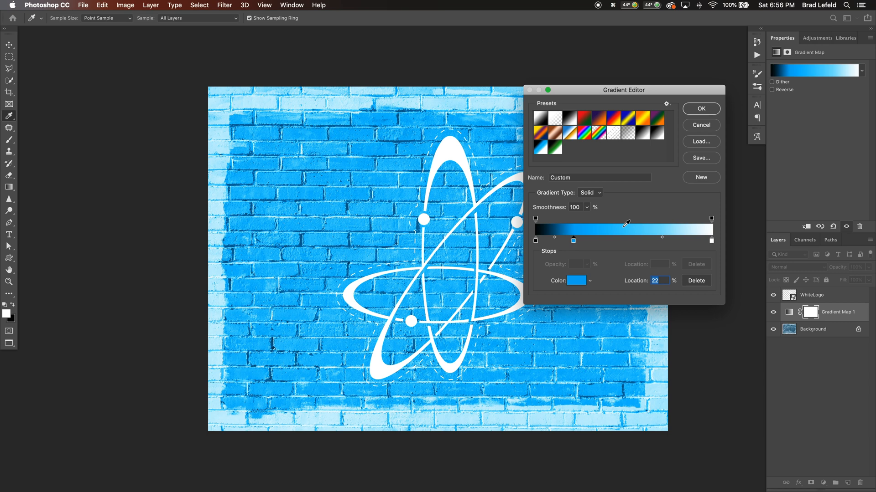
pyautogui.click(709, 110)
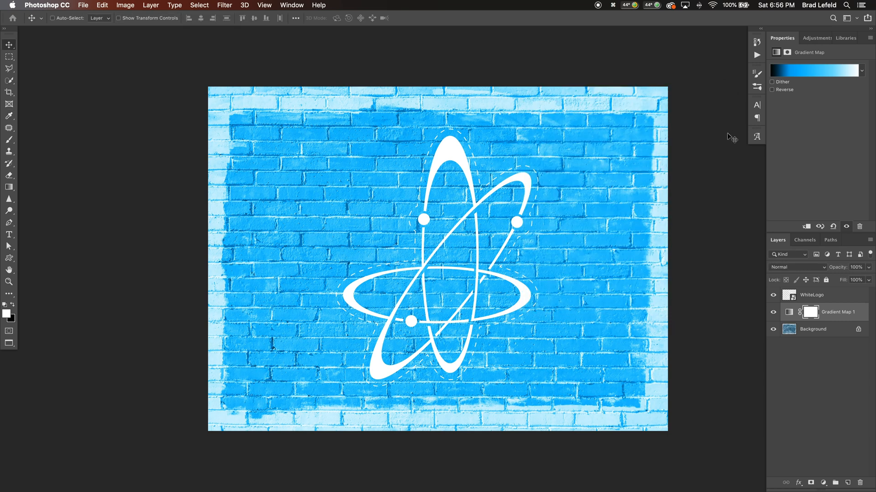
pyautogui.press('Delete')
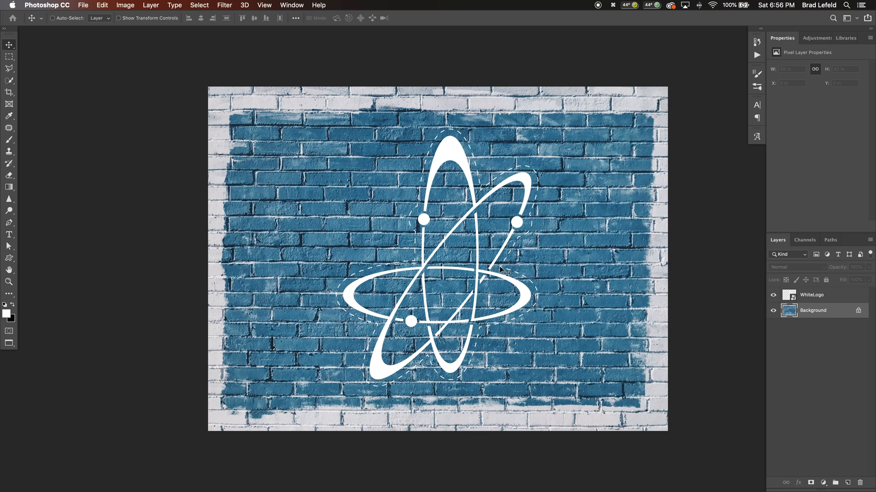
# Apply a Displace filter to the WhiteLogo layer with horizontal and vertical scale 10, using brickdisplace.psd as the displacement map
pyautogui.click(811, 299)
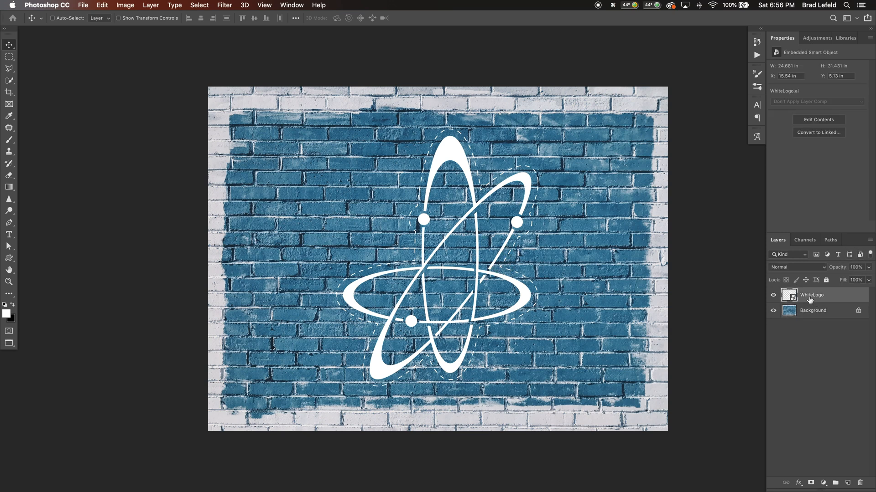
pyautogui.click(224, 6)
pyautogui.click(283, 59)
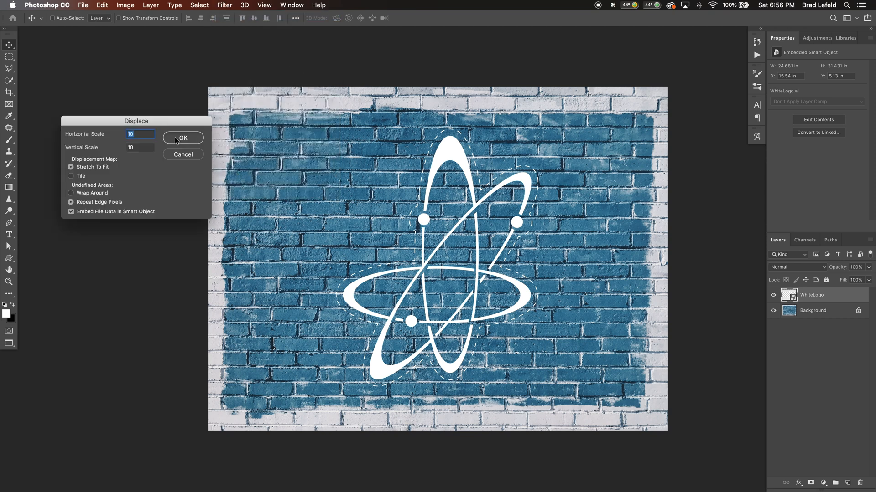
pyautogui.press('Return')
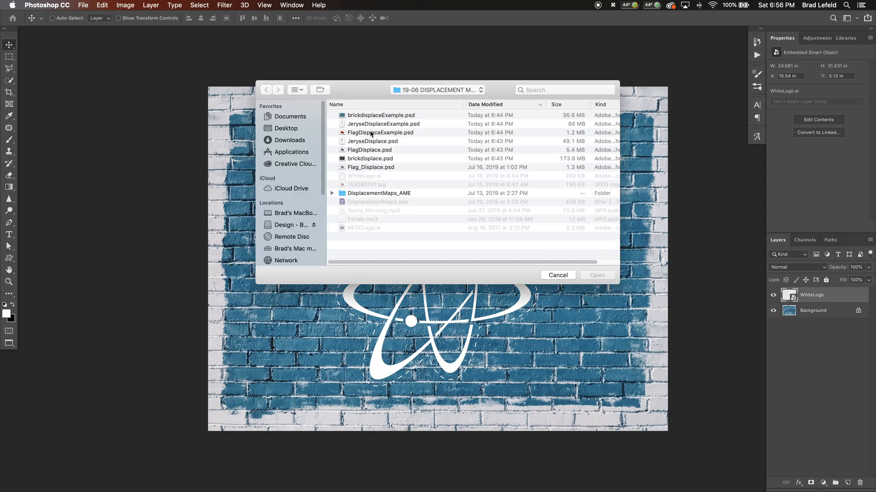
pyautogui.click(377, 159)
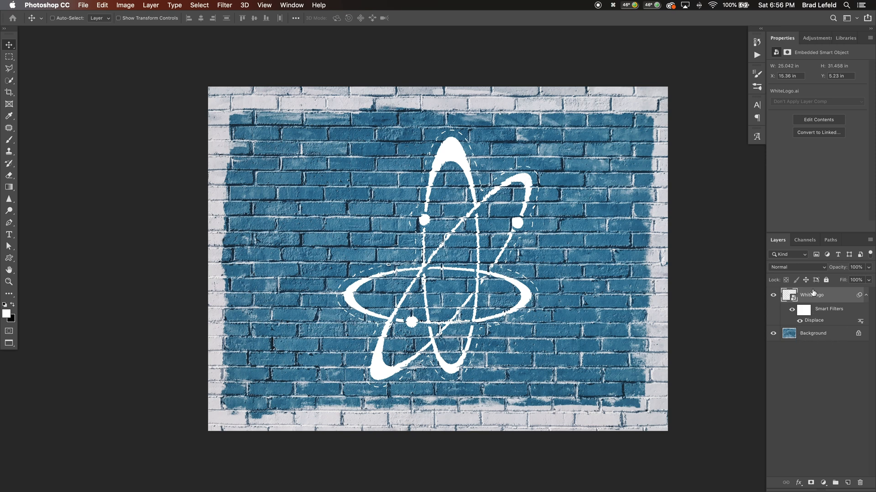
# Split the black Underlying Layer slider in the WhiteLogo layer's Blend If settings to 11 / 115
pyautogui.rightClick(785, 322)
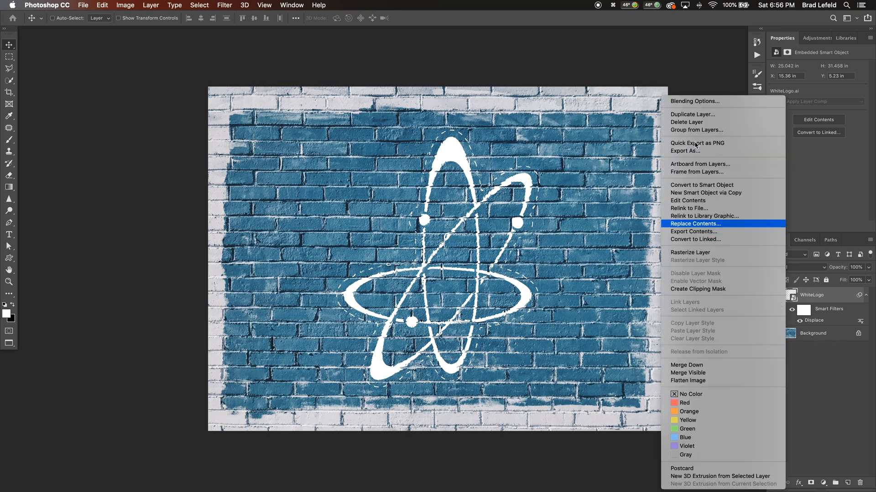
pyautogui.click(688, 103)
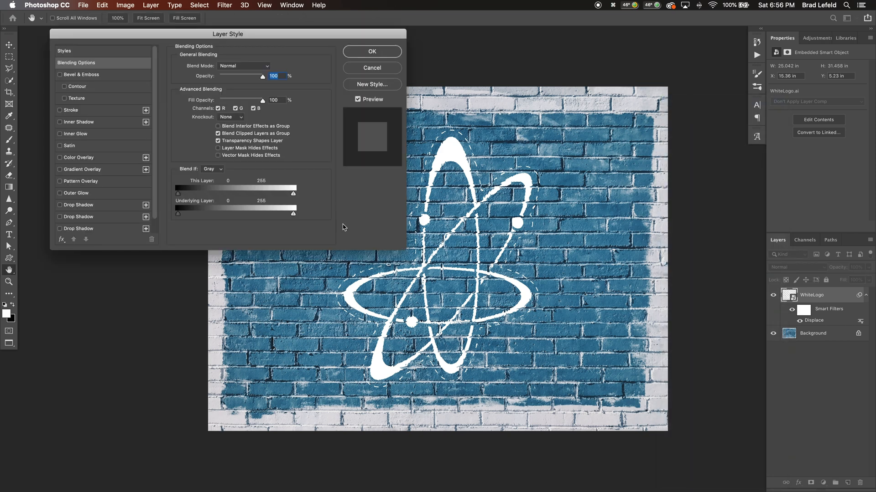
pyautogui.press('alt')
pyautogui.moveTo(178, 214); pyautogui.dragTo(230, 220)
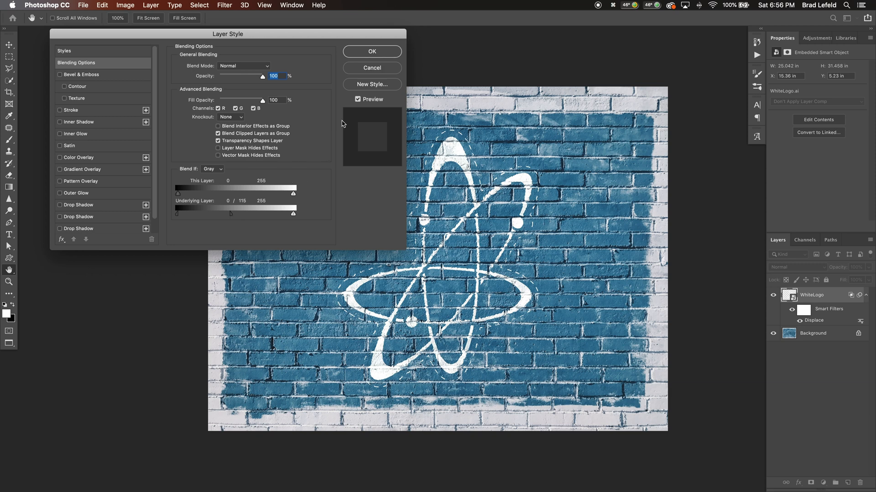
pyautogui.moveTo(180, 217); pyautogui.dragTo(189, 218)
pyautogui.press('Return')
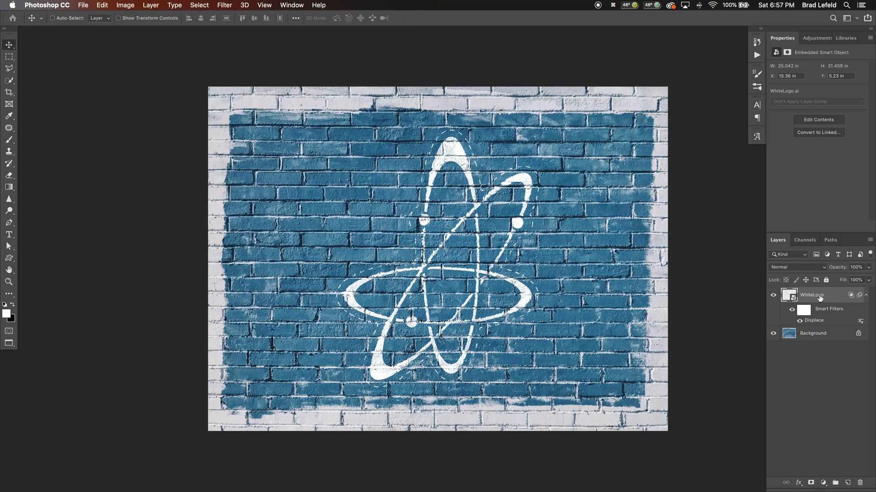
# Duplicate the WhiteLogo layer, giving the copy a black Underlying Layer Blend If value of 0 and the Color blend mode
pyautogui.hotkey('ctrl', 'j')
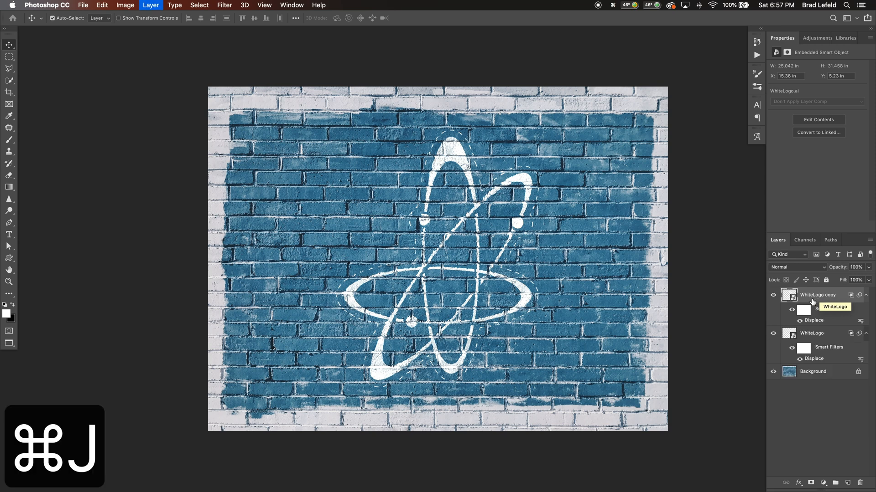
pyautogui.rightClick(789, 324)
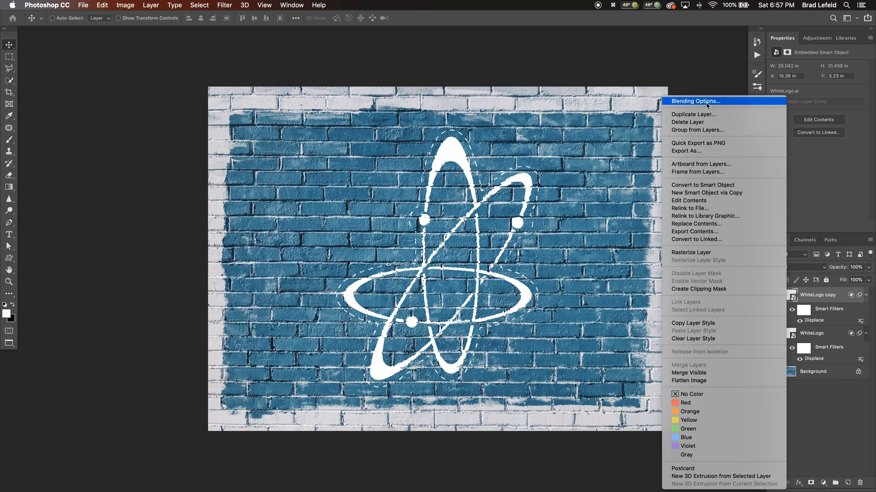
pyautogui.press('Escape')
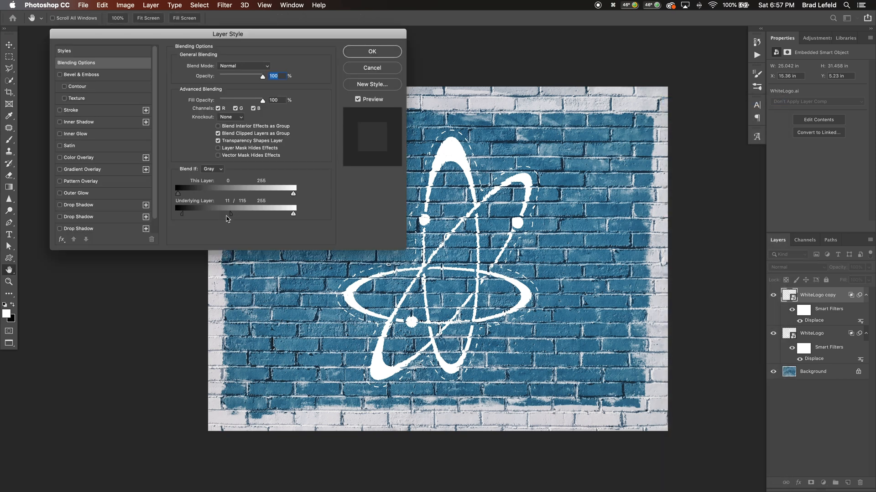
pyautogui.moveTo(230, 216); pyautogui.dragTo(155, 218)
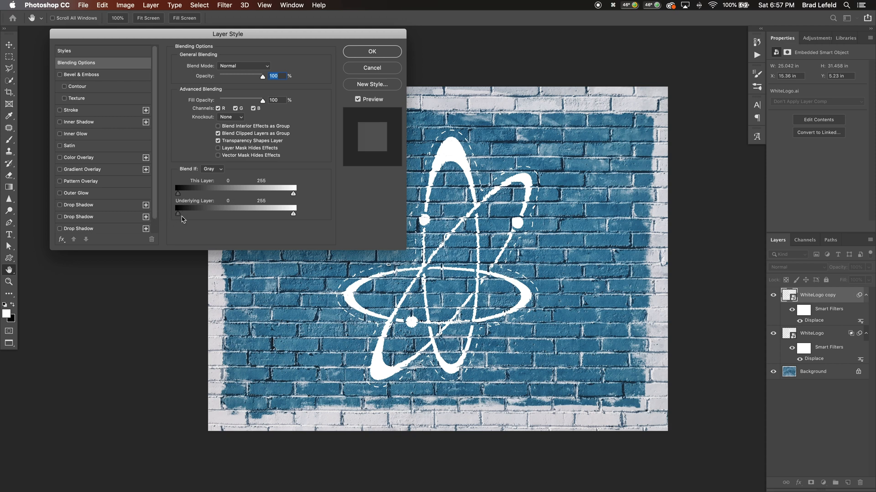
pyautogui.click(372, 51)
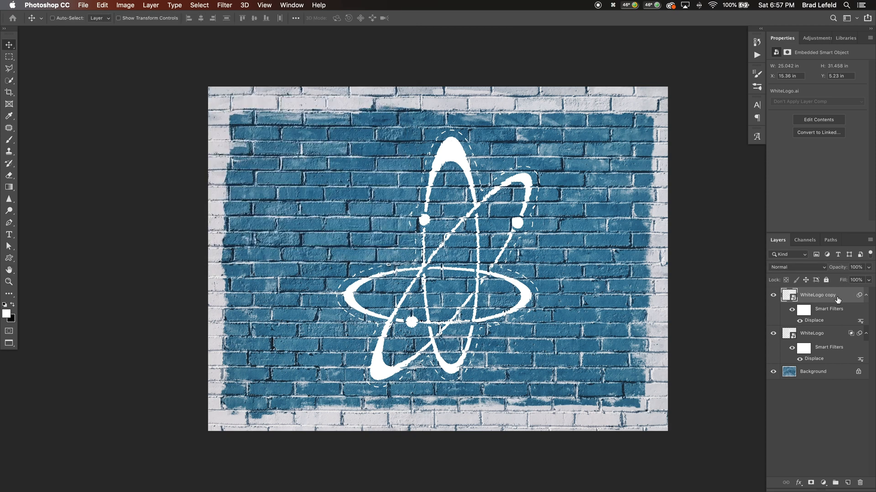
pyautogui.click(817, 271)
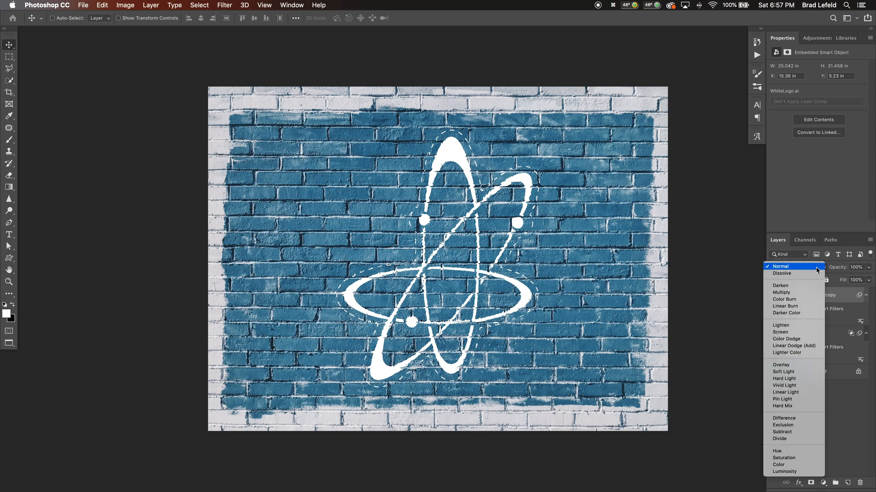
pyautogui.click(790, 466)
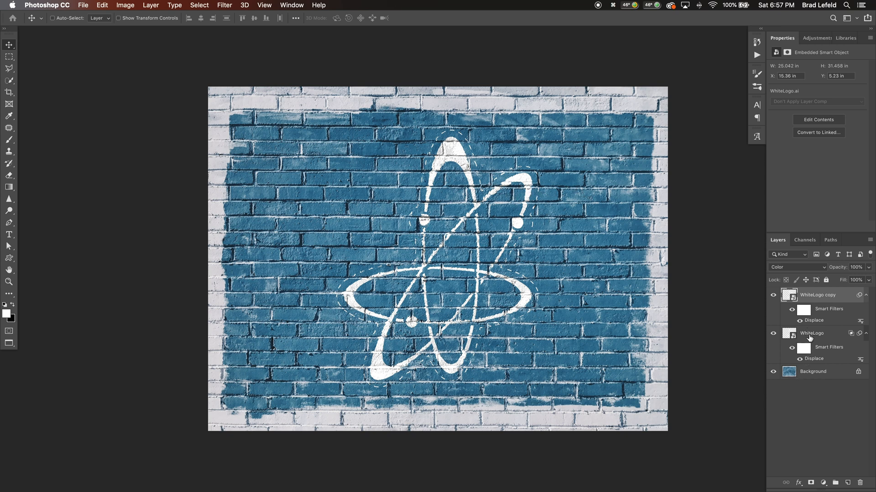
# Place NETCLogo.ai from the Finder folder into the brick wall document as a smart object and scale it to about 210%
pyautogui.press('super+Tab')
pyautogui.press('super+Tab')
pyautogui.press('shift+super+Tab')
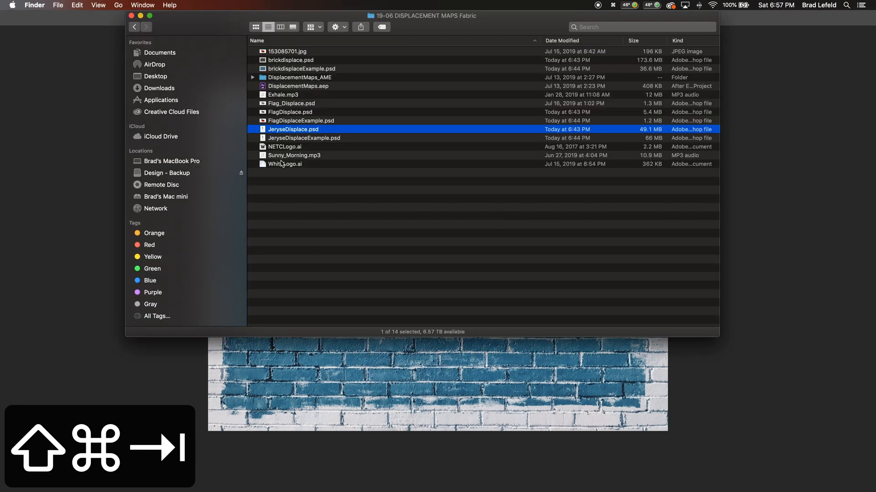
pyautogui.moveTo(292, 130); pyautogui.dragTo(411, 358)
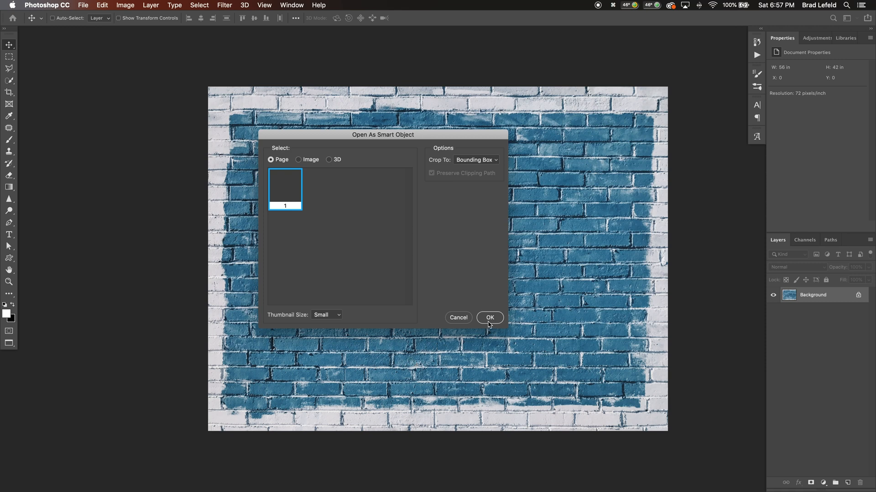
pyautogui.click(487, 322)
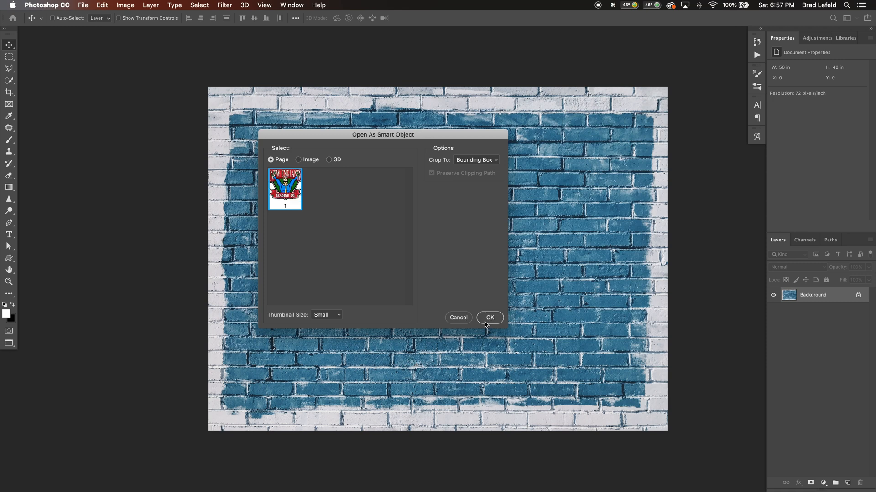
pyautogui.click(484, 322)
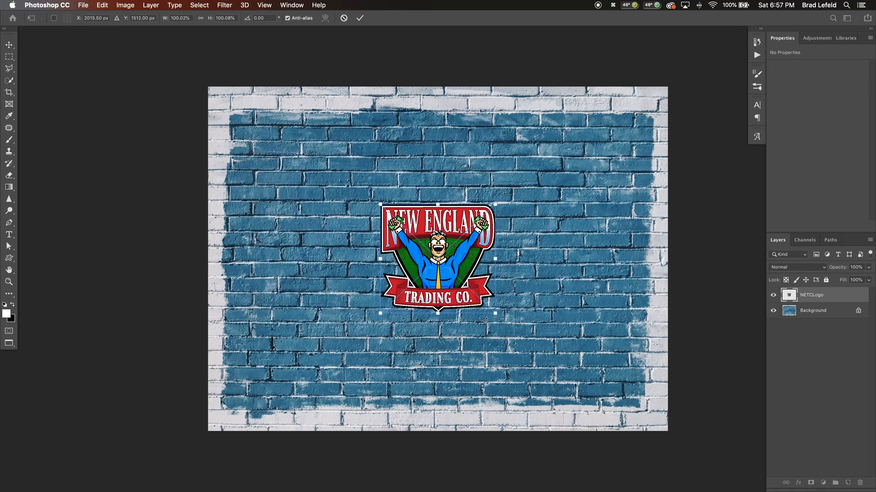
pyautogui.moveTo(496, 312); pyautogui.dragTo(564, 367)
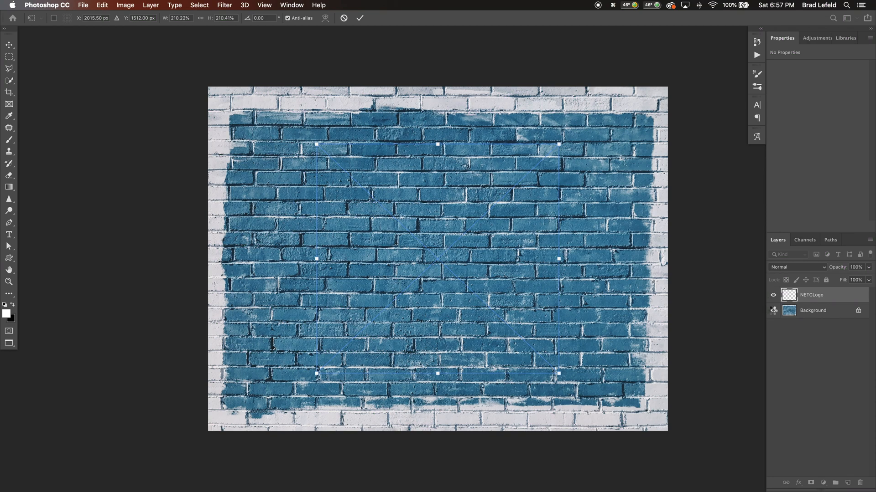
pyautogui.press('Return')
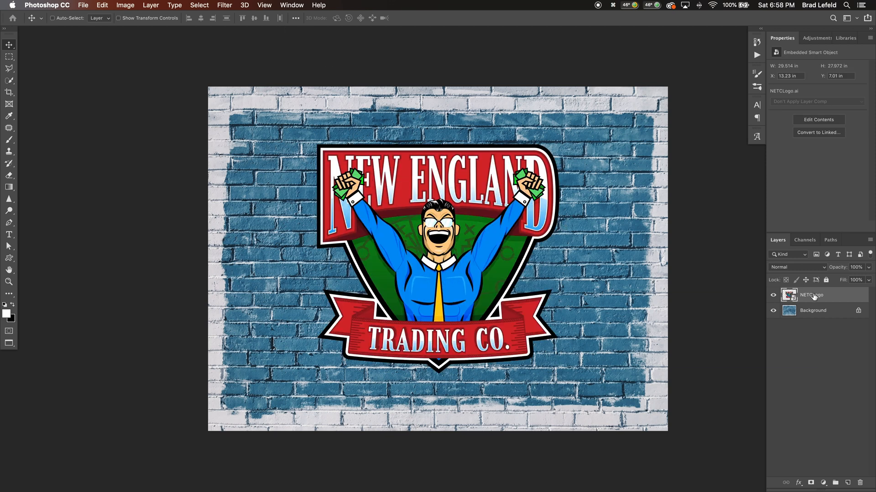
# Duplicate the NETCLogo layer, hide the copy and make the original layer active
pyautogui.press('super+j')
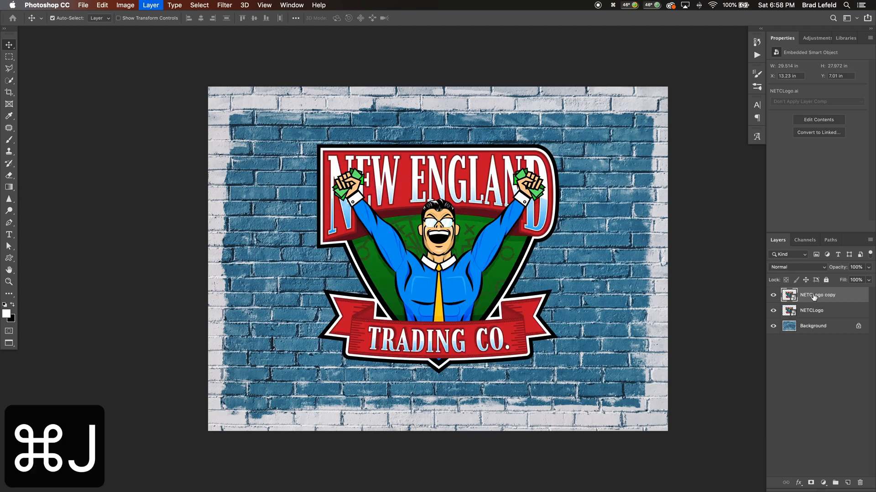
pyautogui.click(774, 295)
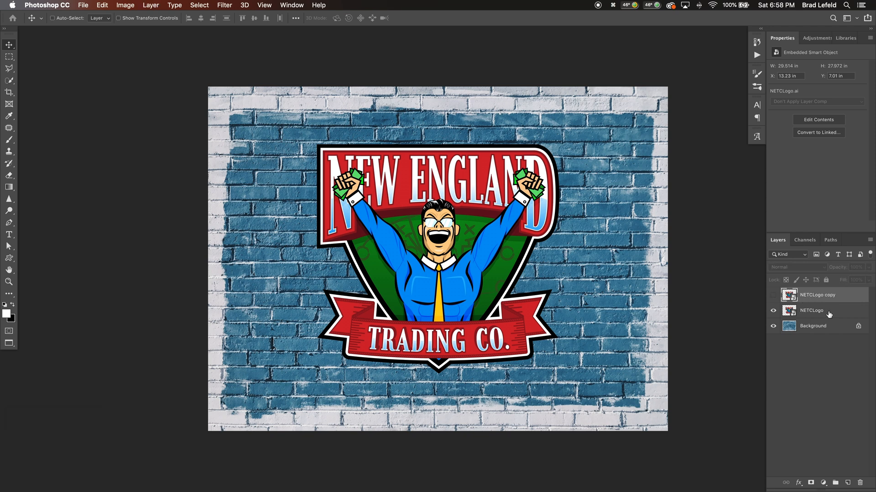
pyautogui.click(832, 314)
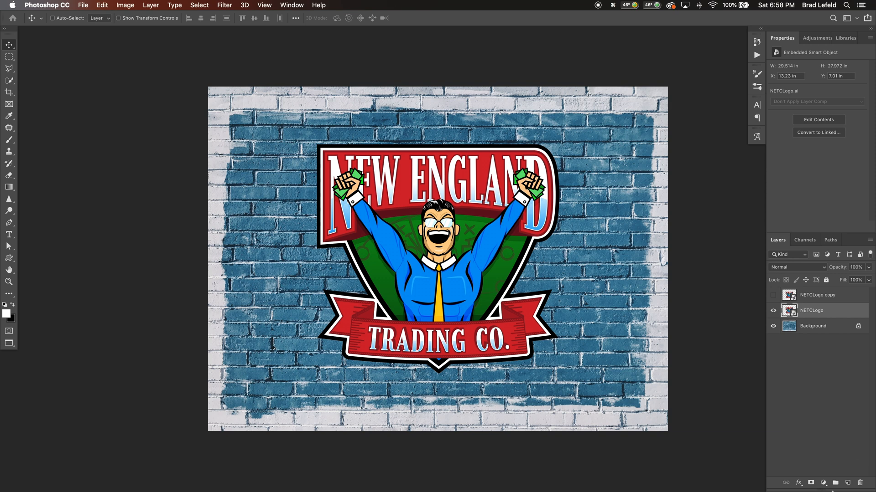
# Add a white Color Overlay at 100% opacity in Normal mode to the NETCLogo layer
pyautogui.click(801, 483)
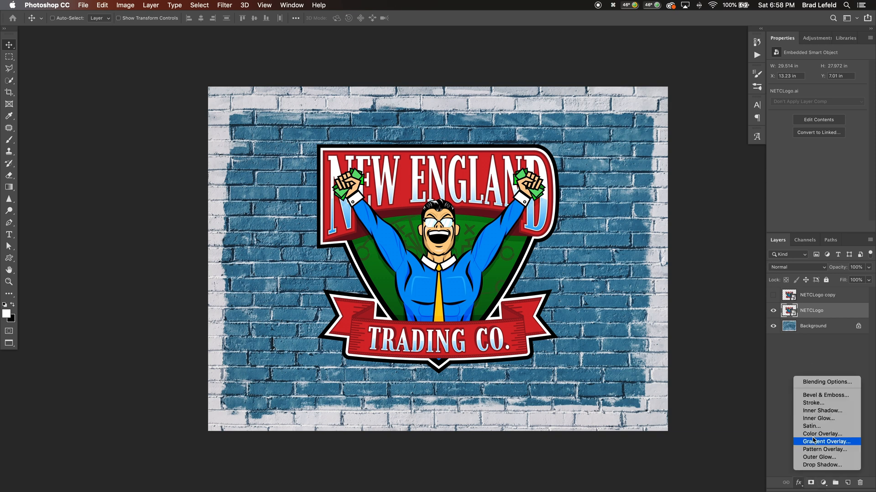
pyautogui.click(808, 437)
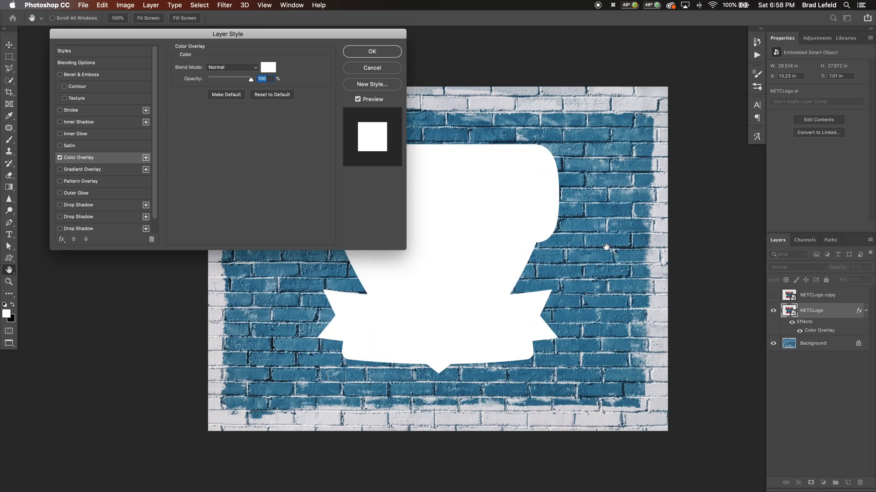
pyautogui.press('Return')
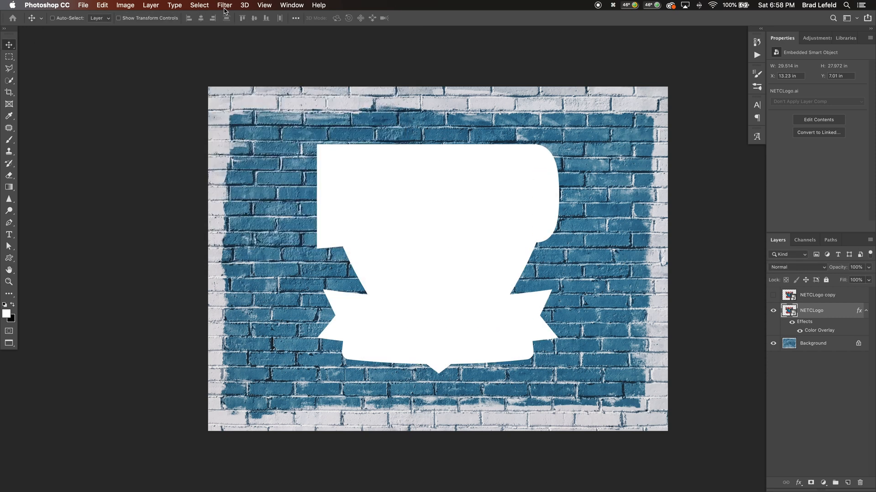
# Apply the Displace filter to the NETCLogo layer, using brickdisplace.psd as the displacement map
pyautogui.click(224, 5)
pyautogui.click(224, 5)
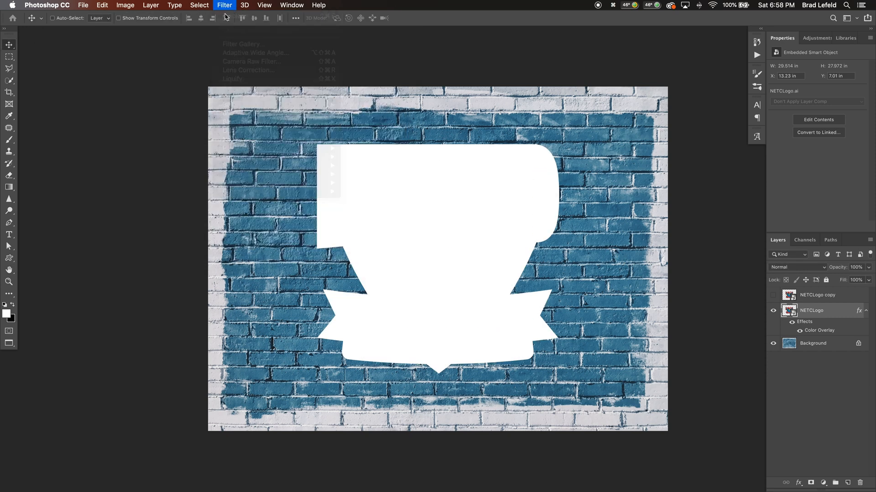
pyautogui.click(224, 6)
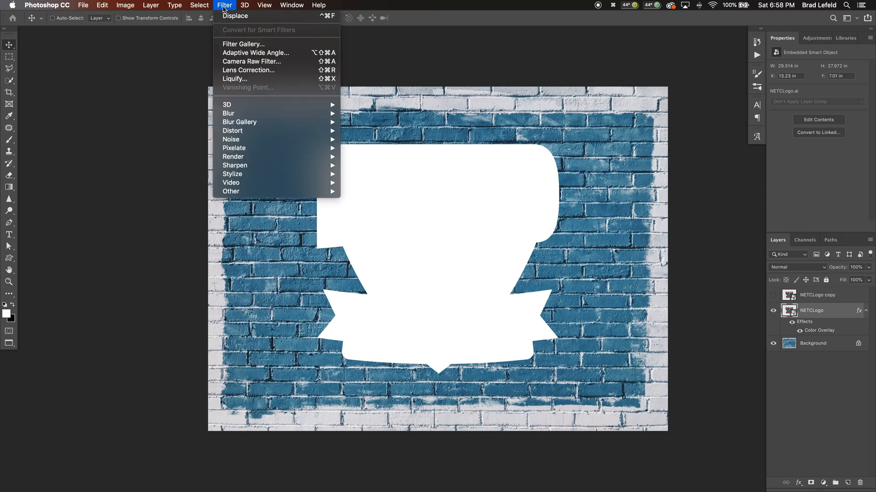
pyautogui.click(228, 18)
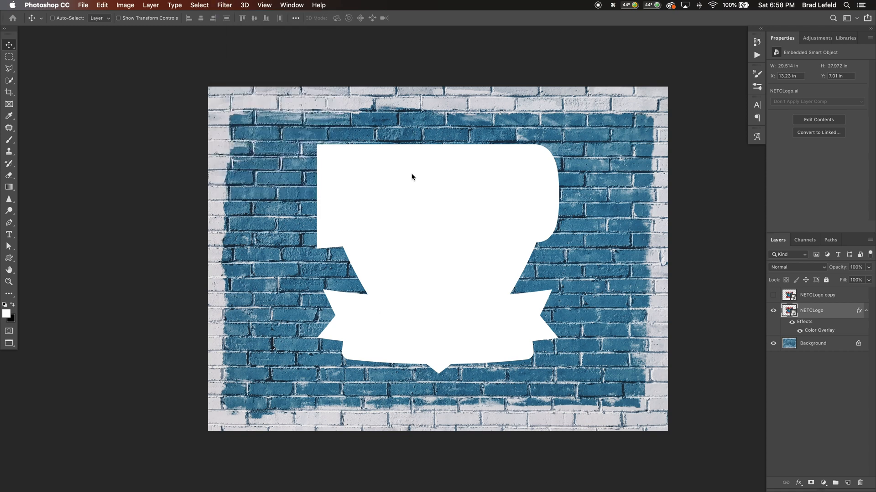
pyautogui.click(196, 142)
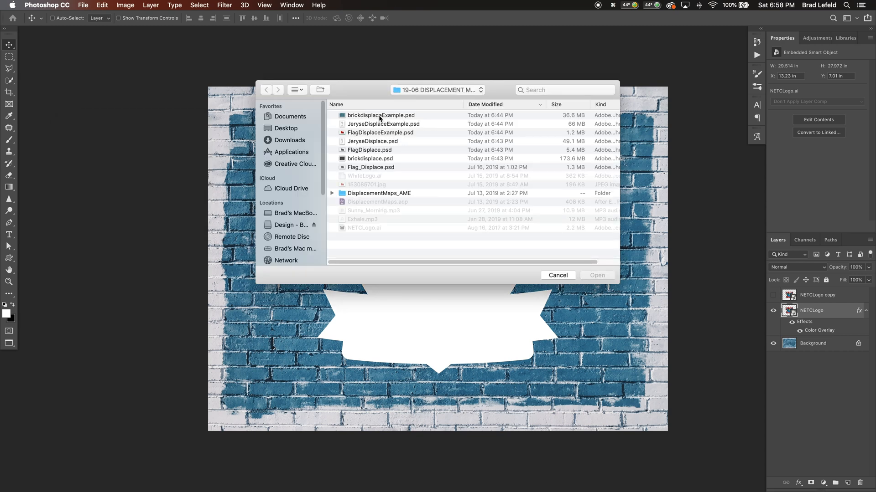
pyautogui.click(368, 160)
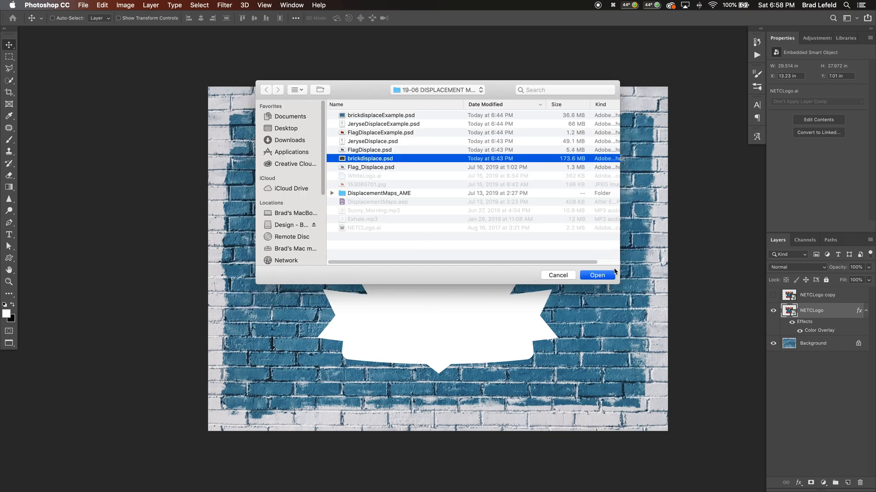
pyautogui.click(597, 275)
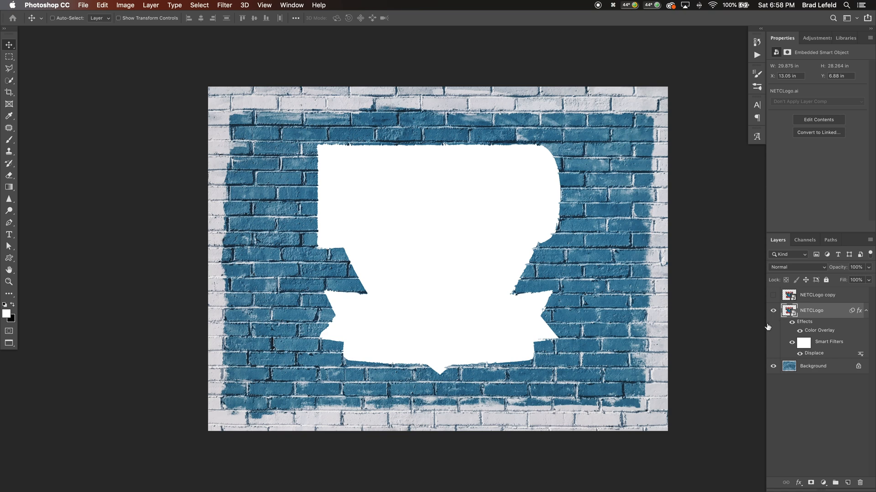
# Split the black Underlying Layer slider in the NETCLogo layer's Blend If settings to 12 / 109
pyautogui.doubleClick(785, 349)
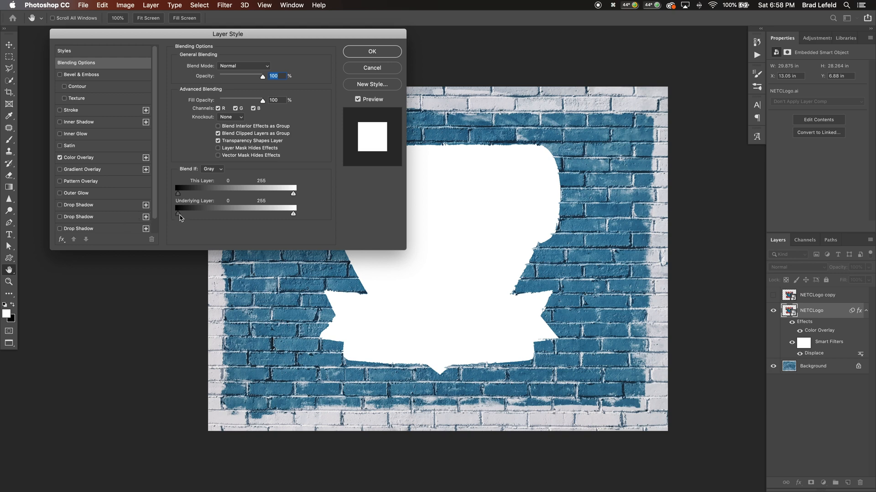
pyautogui.moveTo(179, 218); pyautogui.dragTo(225, 218)
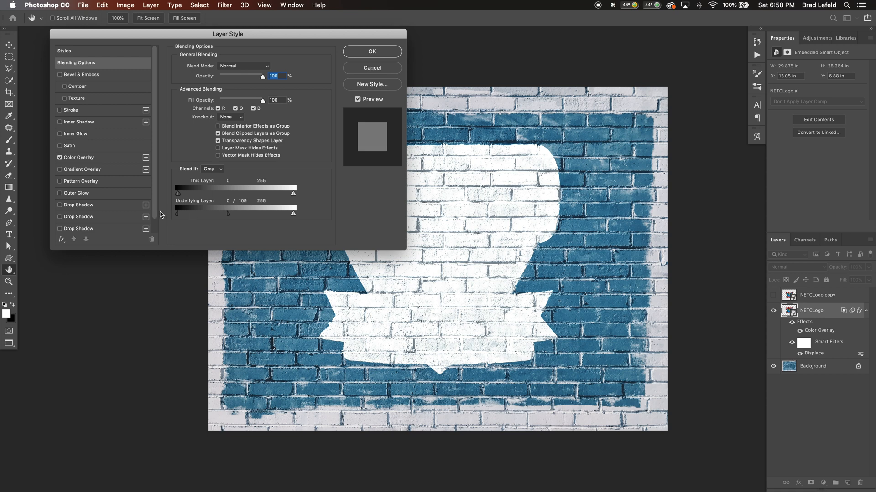
pyautogui.moveTo(178, 215); pyautogui.dragTo(186, 216)
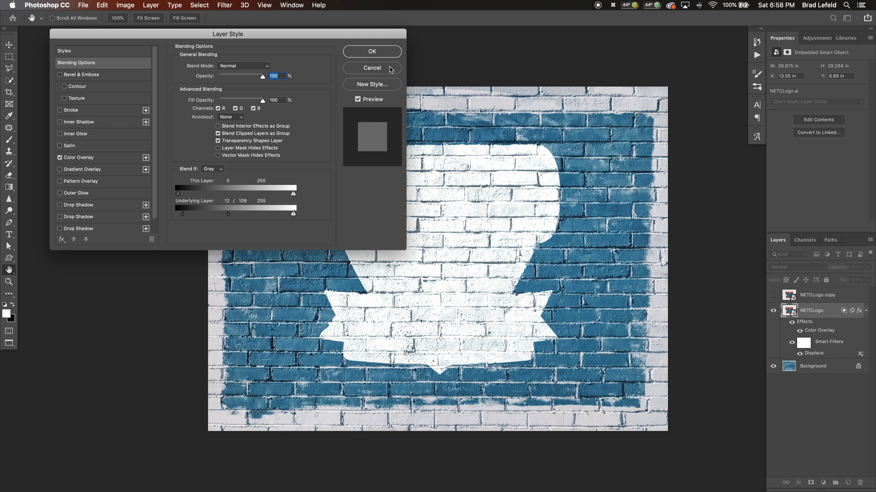
pyautogui.press('Return')
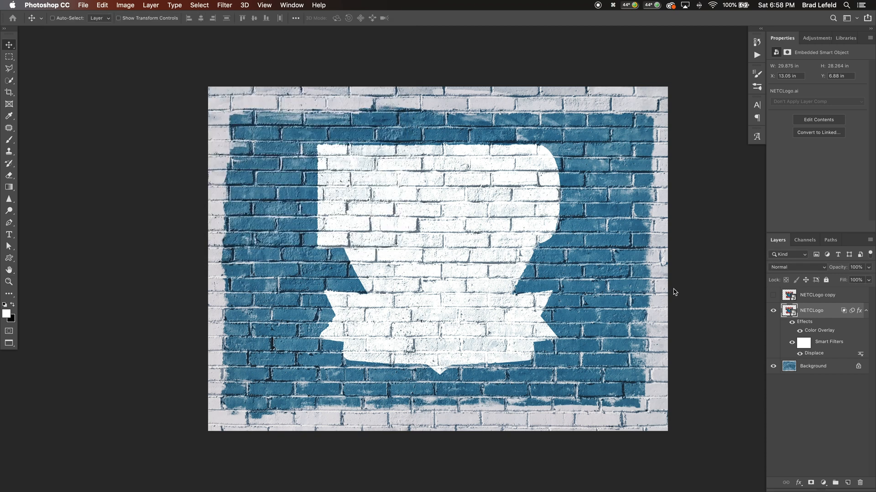
# Show the NETCLogo copy layer and copy the NETCLogo layer's Displace smart filter onto it
pyautogui.click(774, 297)
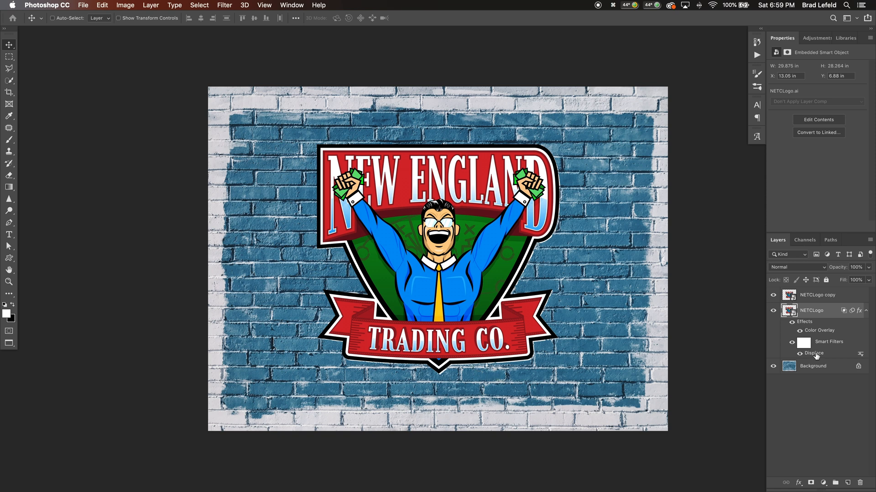
pyautogui.moveTo(815, 357); pyautogui.dragTo(814, 296)
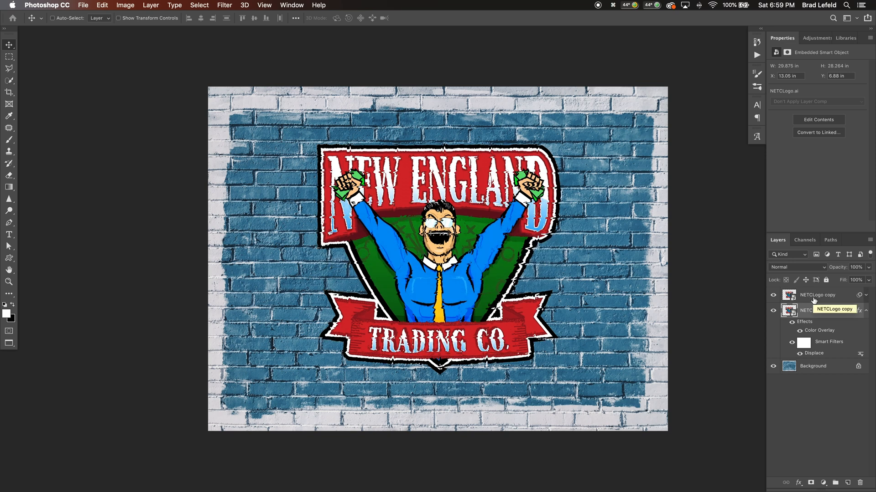
# Set the blend mode of the NETCLogo copy layer to Multiply
pyautogui.click(799, 269)
pyautogui.click(833, 299)
pyautogui.click(822, 299)
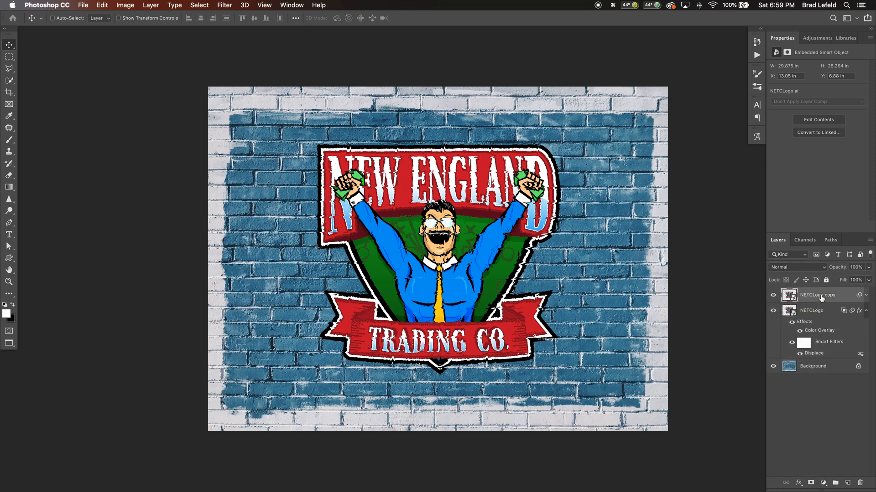
pyautogui.click(802, 270)
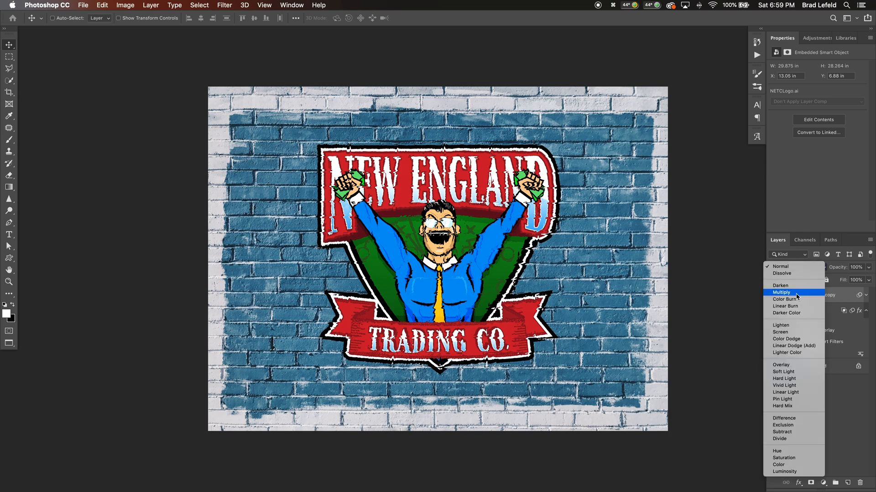
pyautogui.click(781, 293)
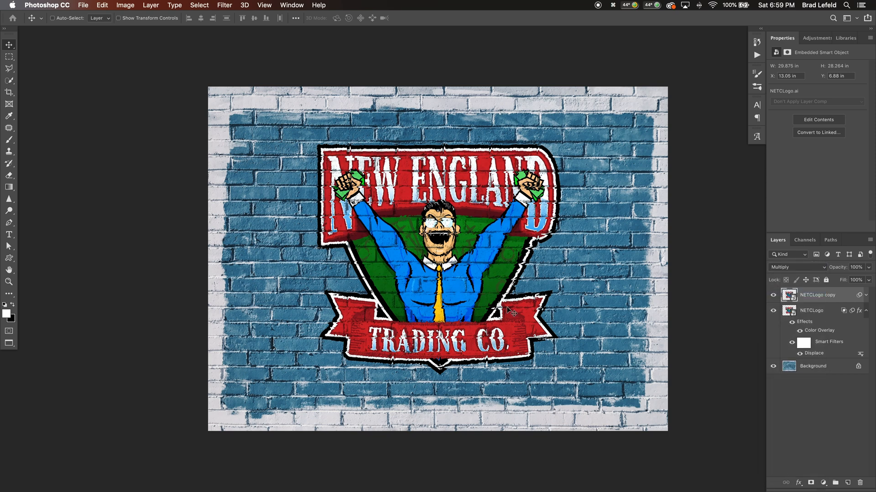